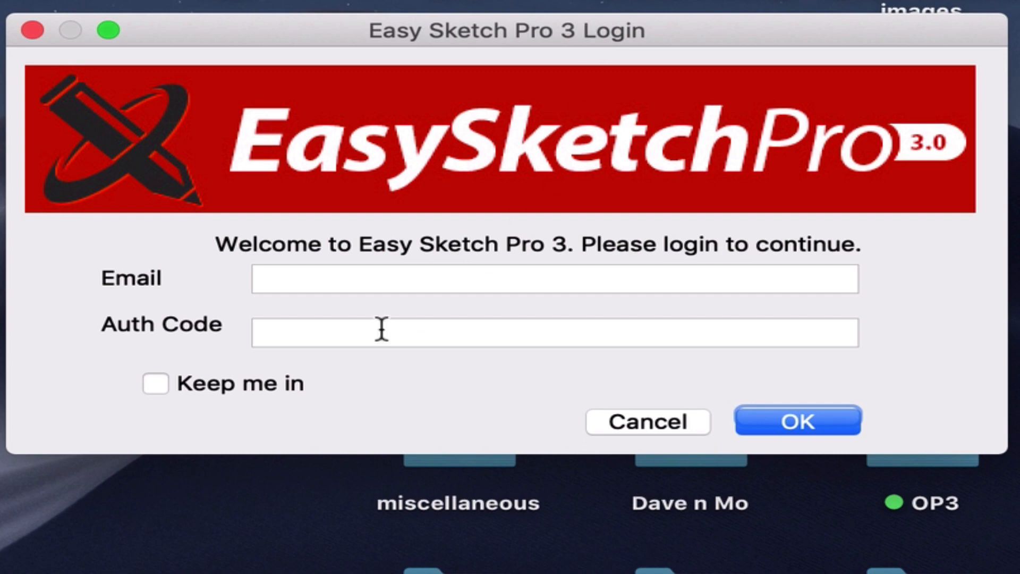
Activate the email field of the login form and enable the option to stay logged in
{"action": "left_click", "coordinate": [311, 278]}
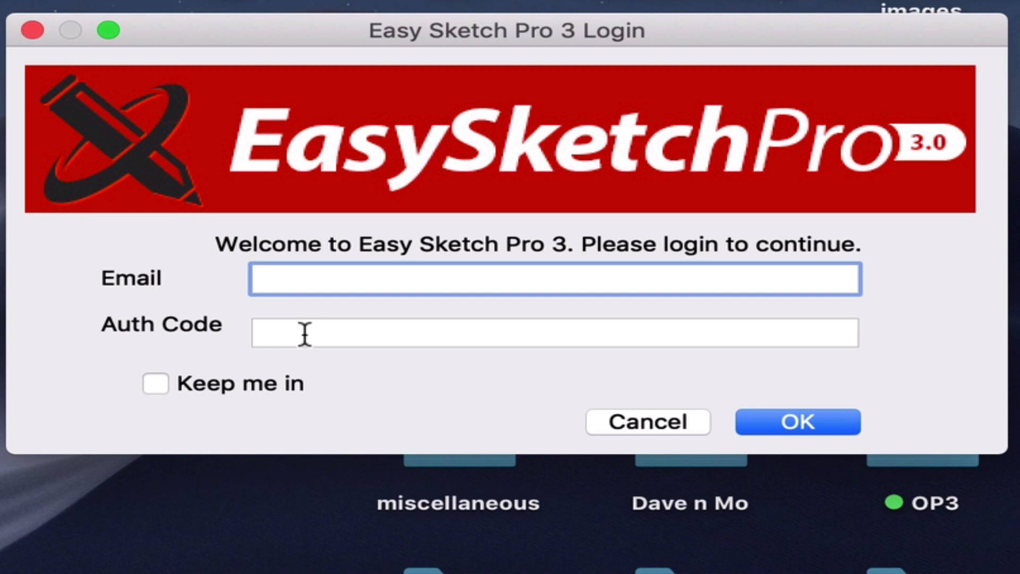
{"action": "left_click", "coordinate": [156, 382]}
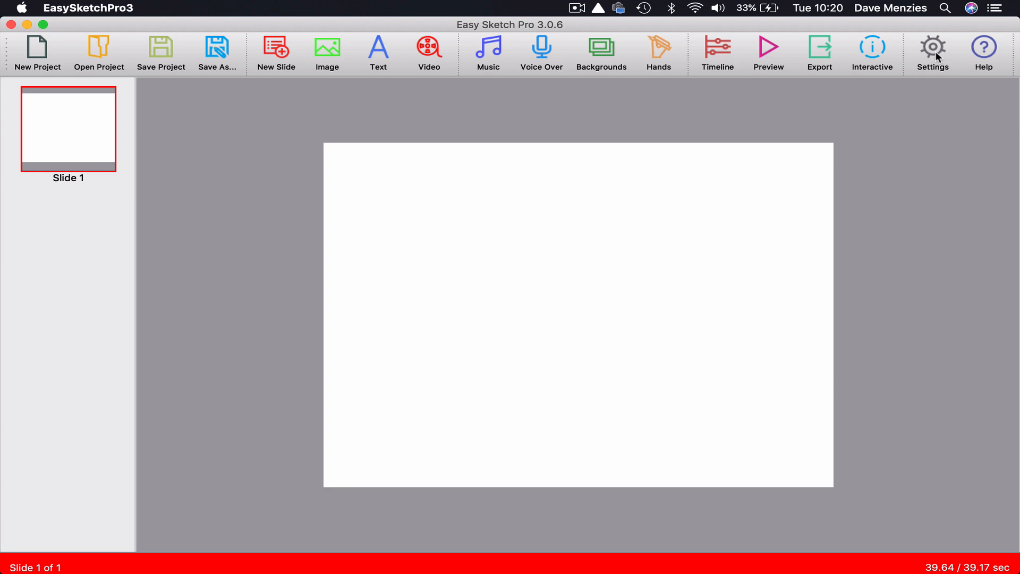
Review the canvas size and background colour options in the project settings and save them with a 1920x1080 canvas
{"action": "left_click", "coordinate": [936, 51]}
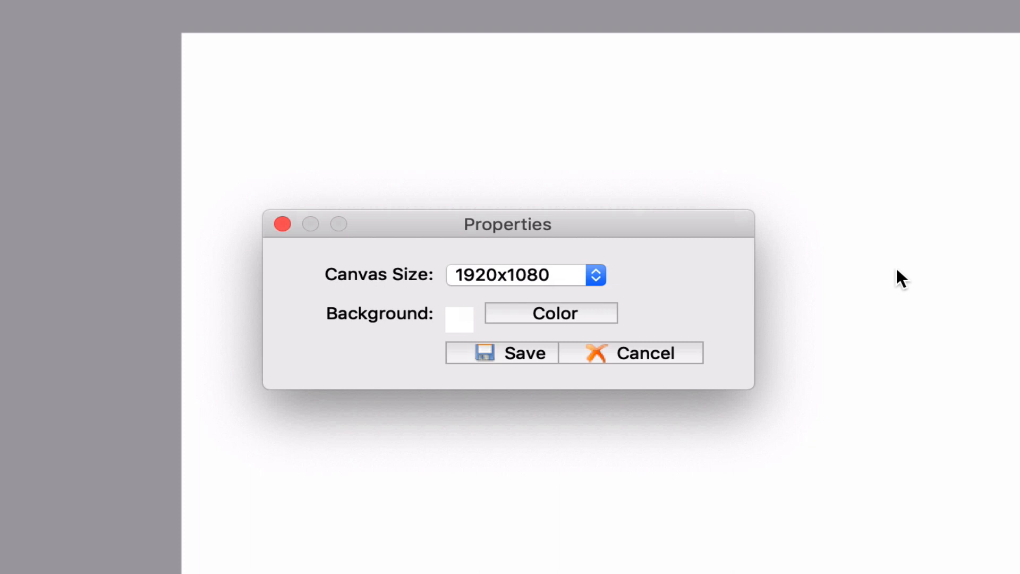
{"action": "left_click", "coordinate": [597, 281]}
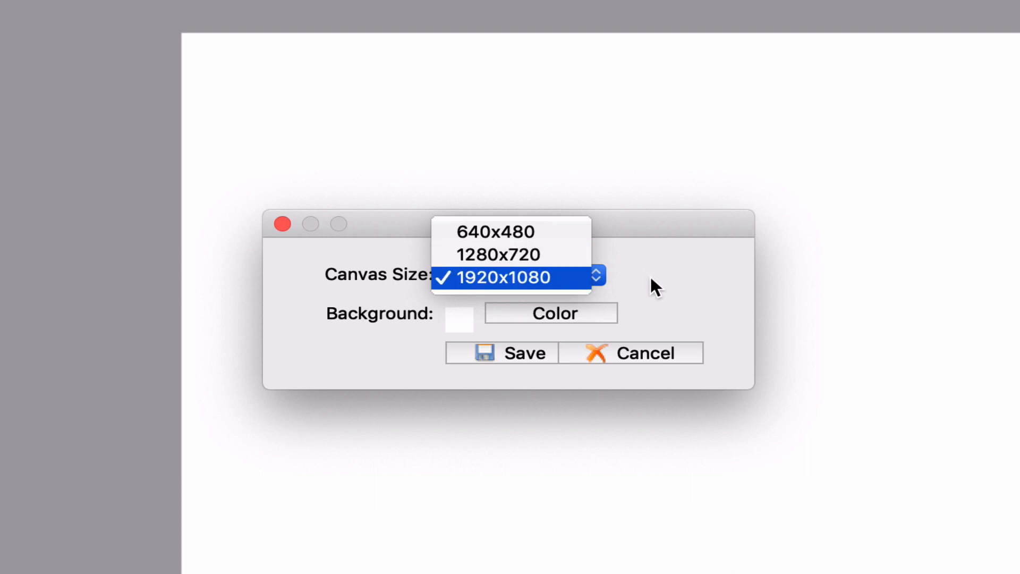
{"action": "left_click", "coordinate": [684, 302]}
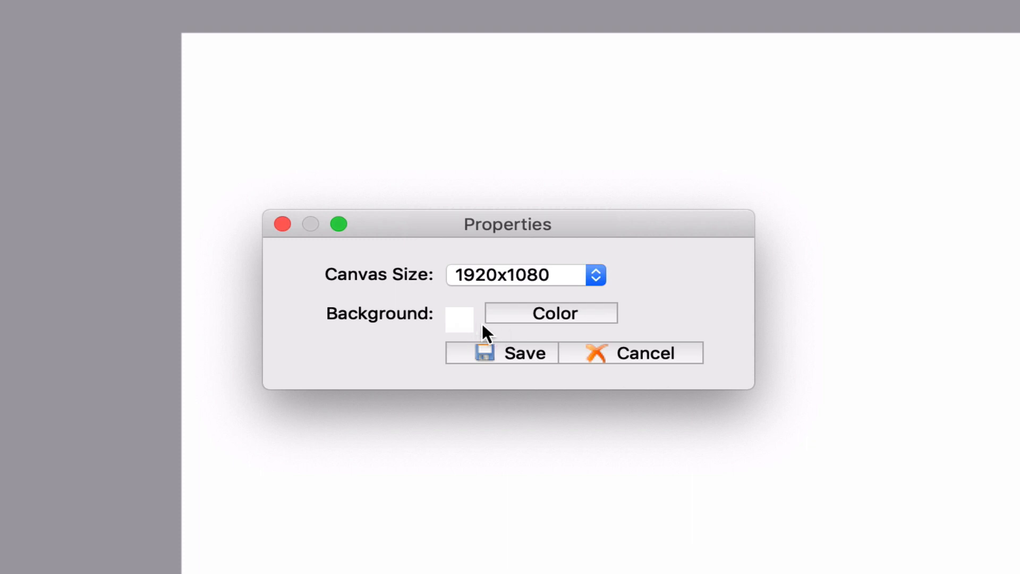
{"action": "left_click", "coordinate": [564, 314]}
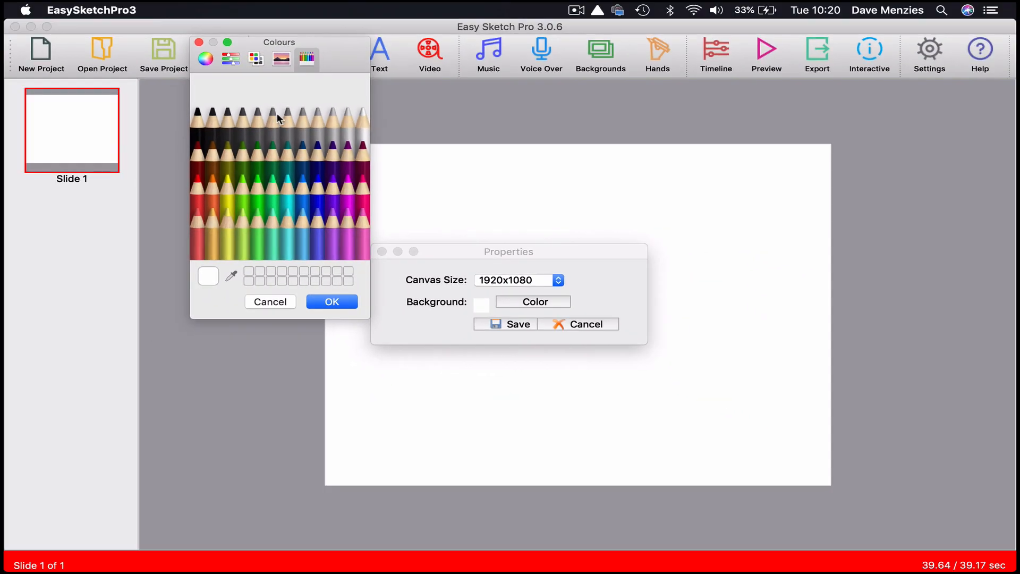
{"action": "left_click", "coordinate": [269, 301]}
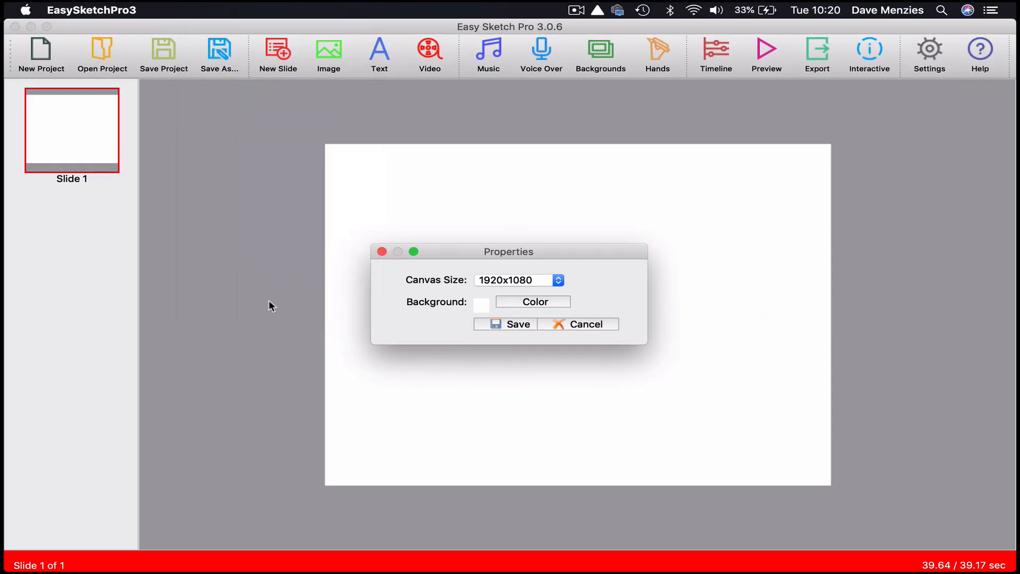
{"action": "left_click", "coordinate": [512, 328]}
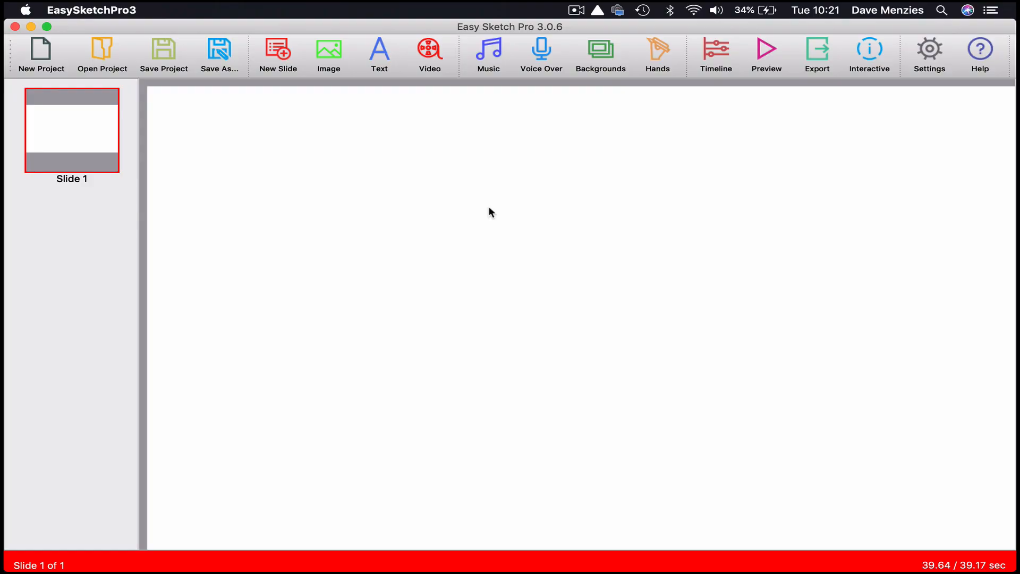
Change the project's canvas size to 1280x720 and save the settings
{"action": "left_click", "coordinate": [930, 50]}
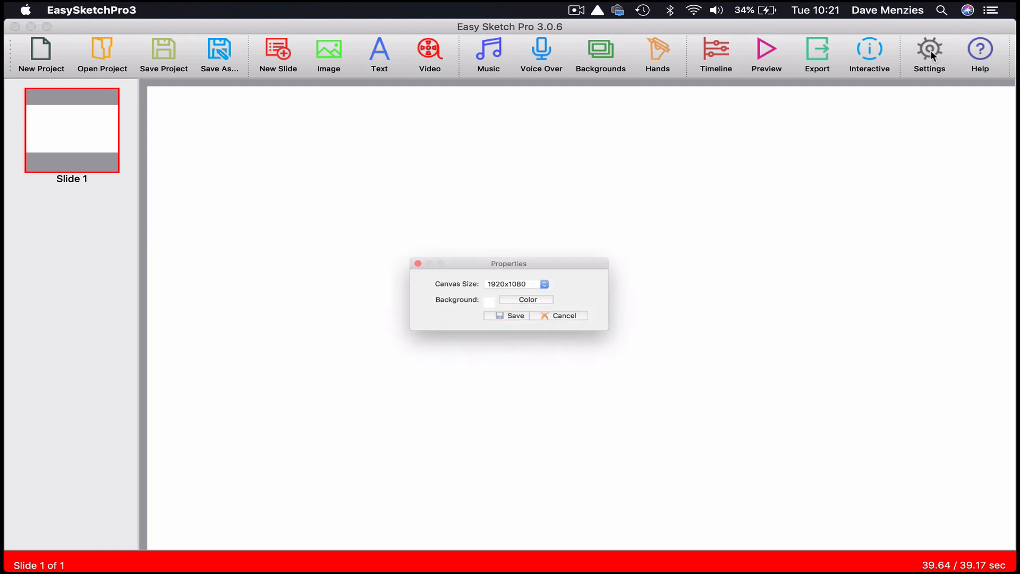
{"action": "left_click", "coordinate": [559, 281]}
{"action": "left_click", "coordinate": [511, 269]}
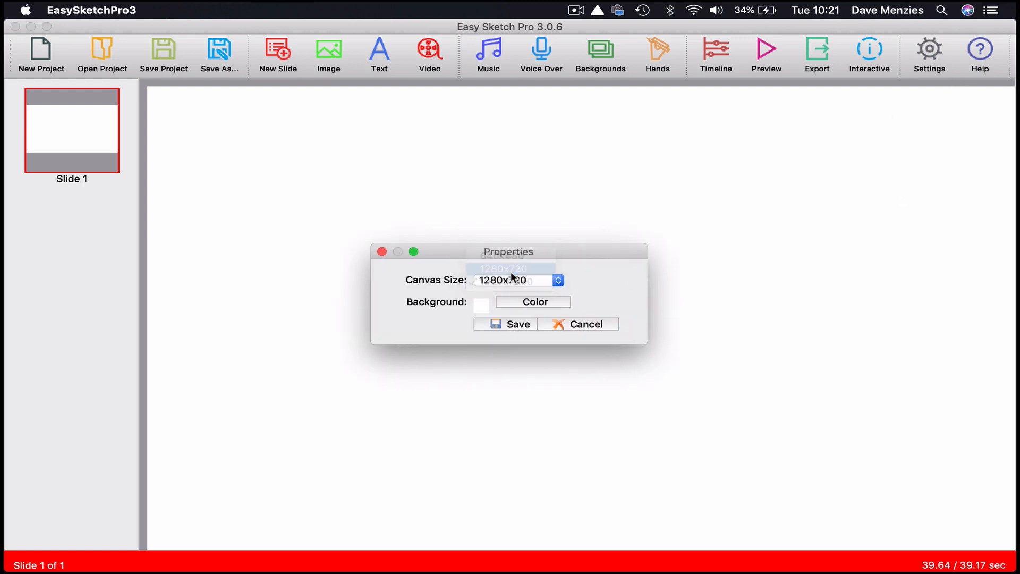
{"action": "left_click", "coordinate": [508, 325]}
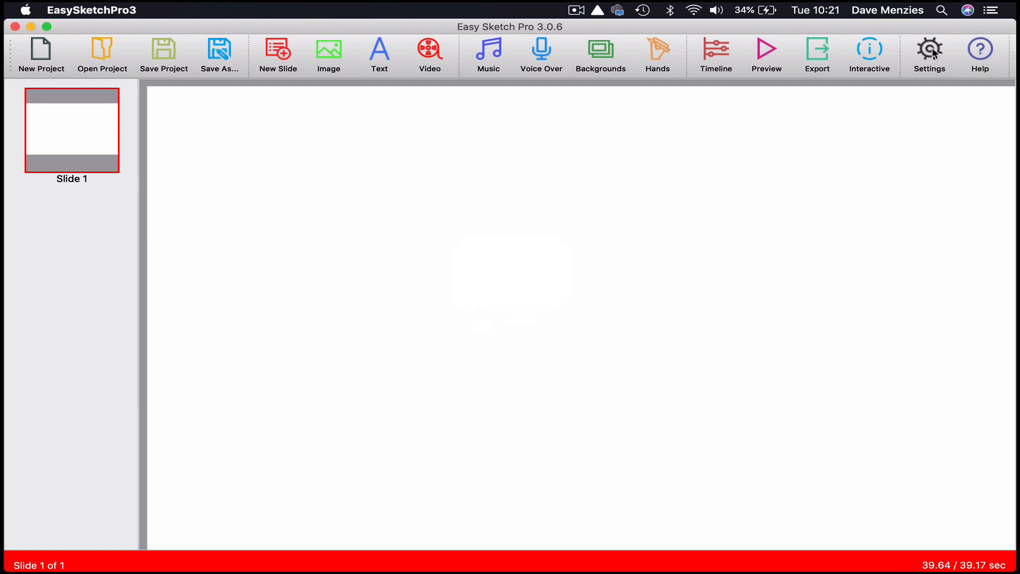
Change the project's canvas size to 640x480 and save the settings
{"action": "left_click", "coordinate": [926, 69]}
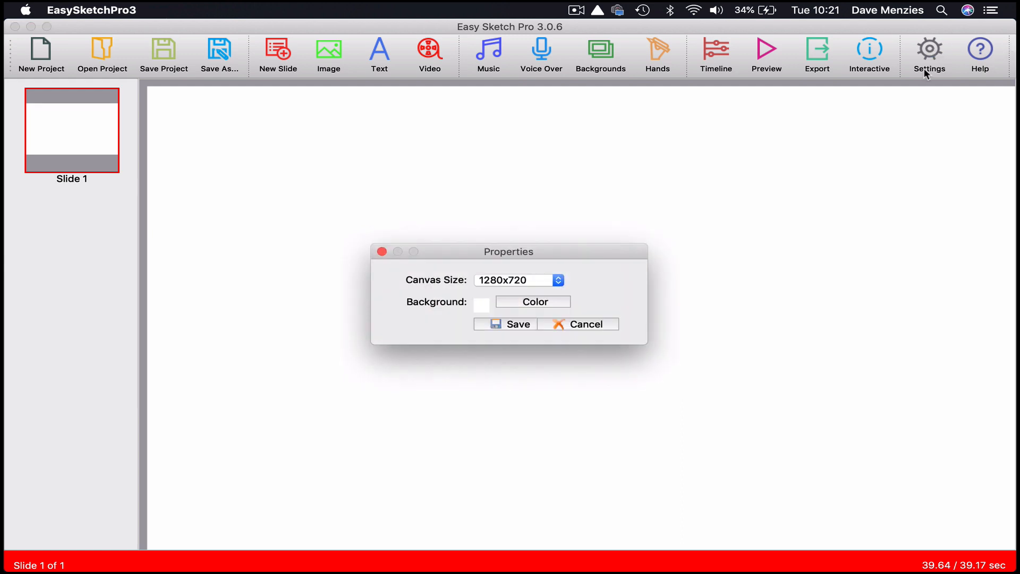
{"action": "left_click", "coordinate": [555, 283]}
{"action": "left_click", "coordinate": [522, 269]}
{"action": "left_click", "coordinate": [522, 325]}
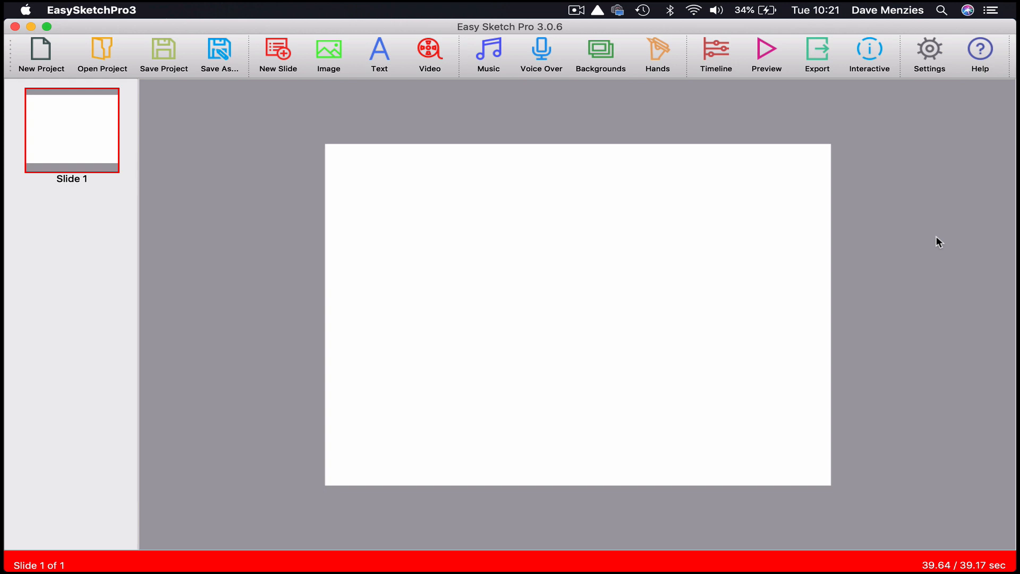
Set the project's canvas size to 1920x1080 and save the settings
{"action": "left_click", "coordinate": [934, 46]}
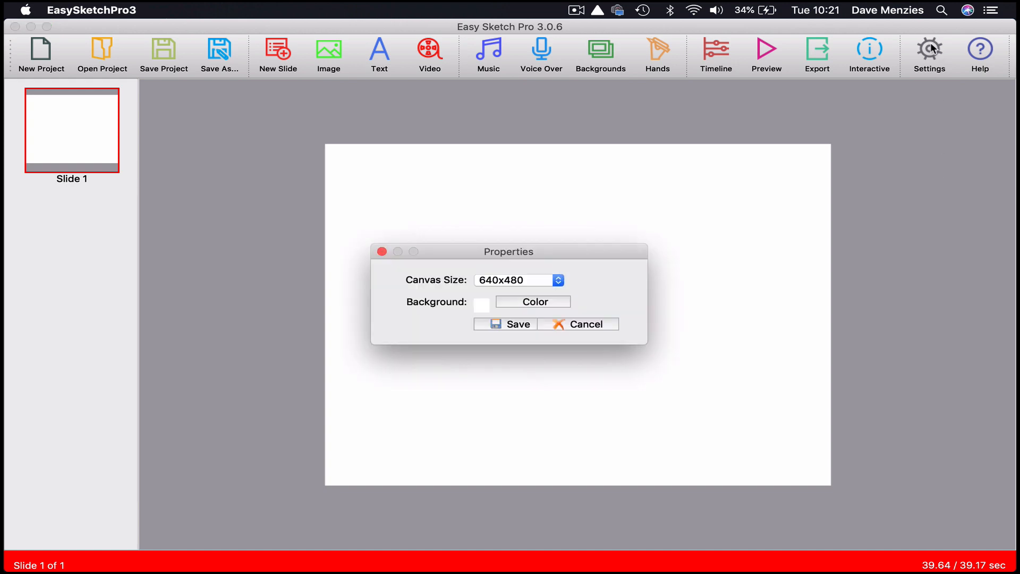
{"action": "left_click", "coordinate": [557, 283]}
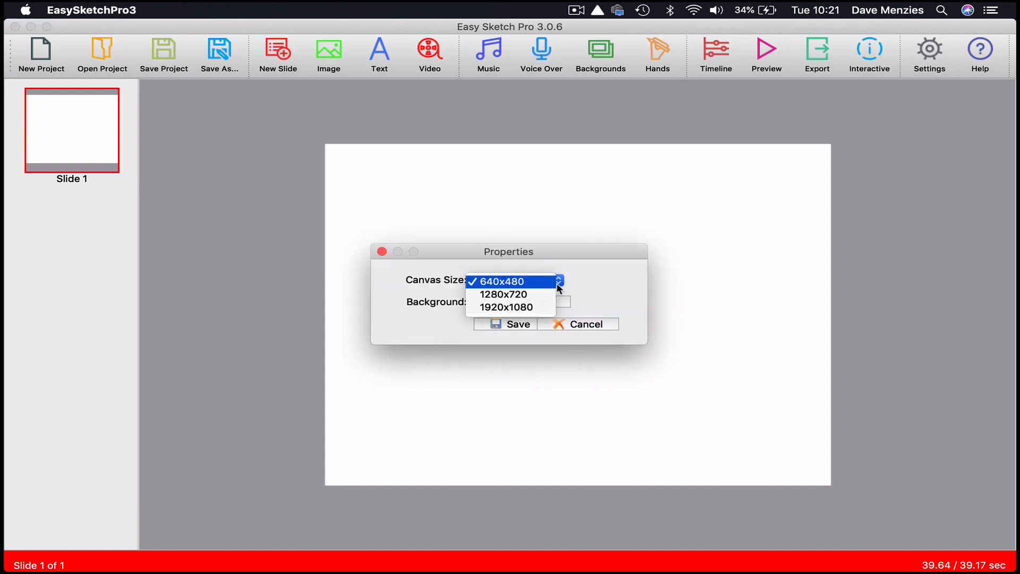
{"action": "left_click", "coordinate": [509, 308]}
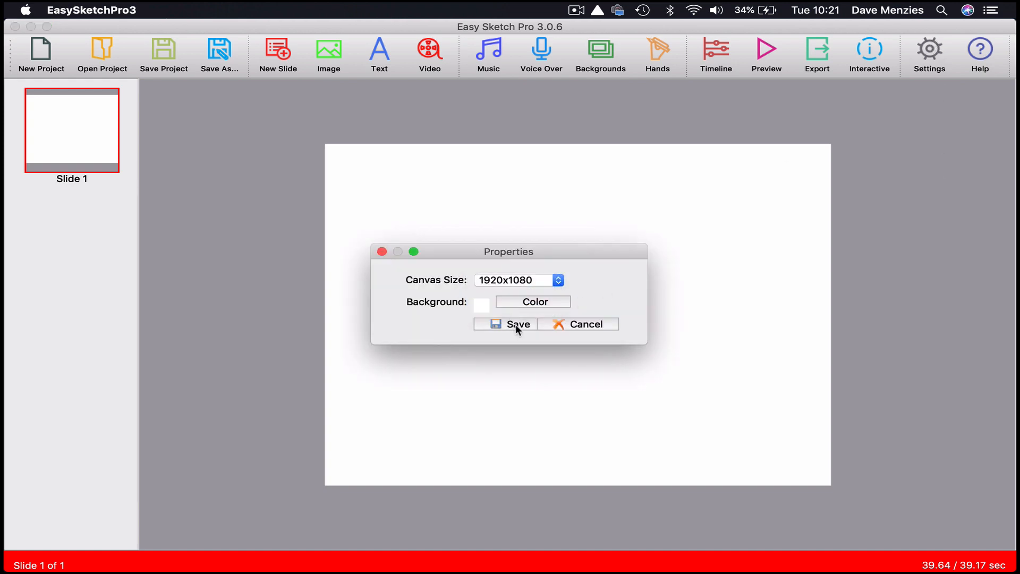
{"action": "left_click", "coordinate": [516, 326]}
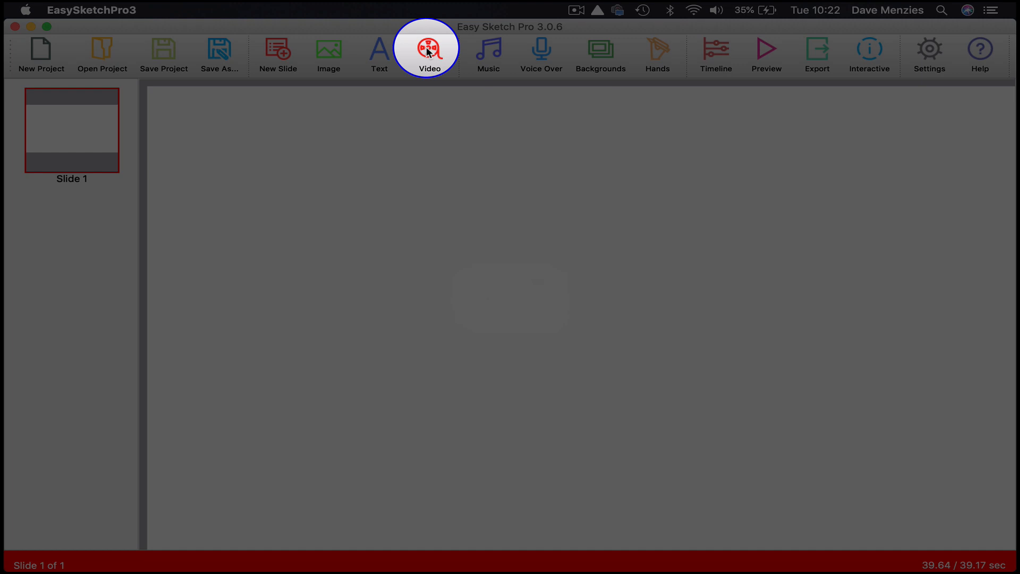
Browse the Desktop folder for video files available to import, and close the video import without adding one
{"action": "left_click", "coordinate": [427, 52]}
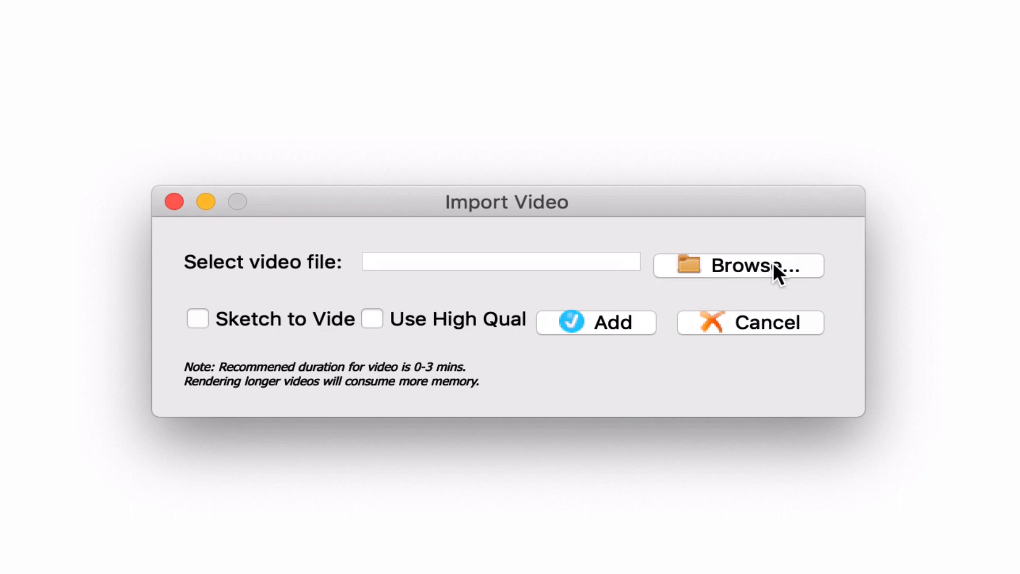
{"action": "left_click", "coordinate": [754, 266]}
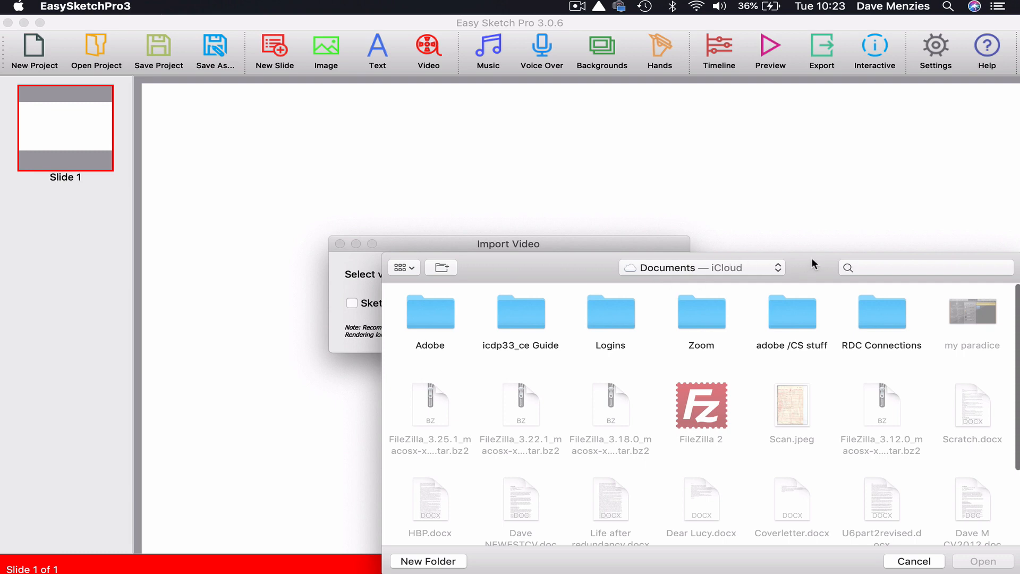
{"action": "left_click_drag", "start_coordinate": [812, 257], "coordinate": [685, 124]}
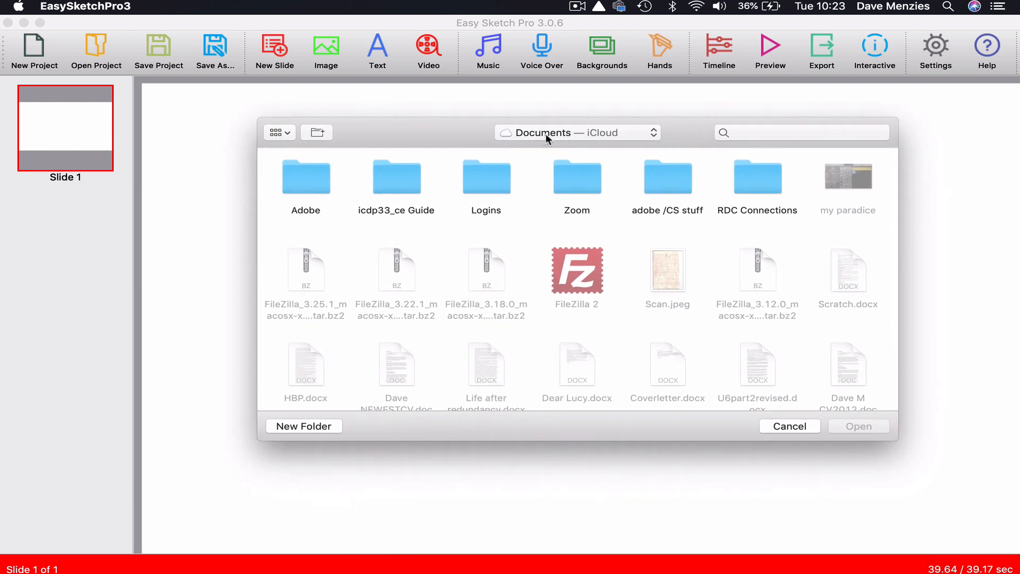
{"action": "left_click", "coordinate": [652, 134]}
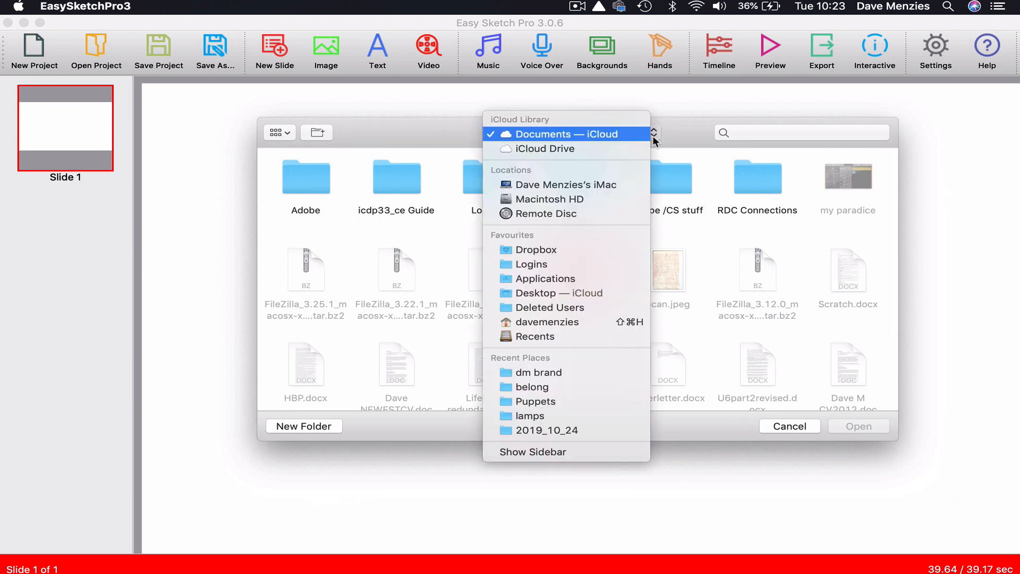
{"action": "left_click", "coordinate": [548, 292]}
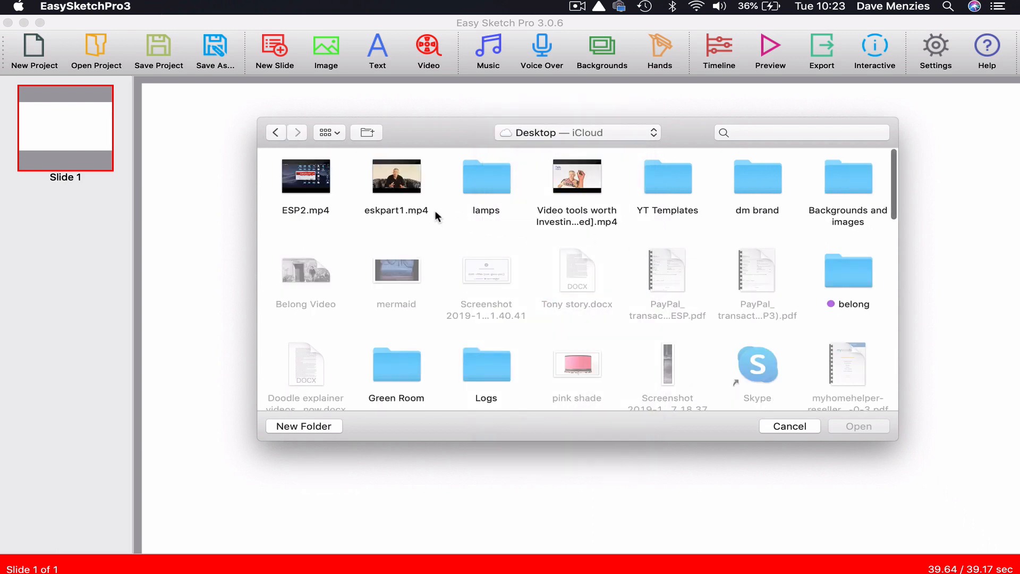
{"action": "scroll", "coordinate": [704, 315], "scroll_direction": "down", "scroll_amount": 5}
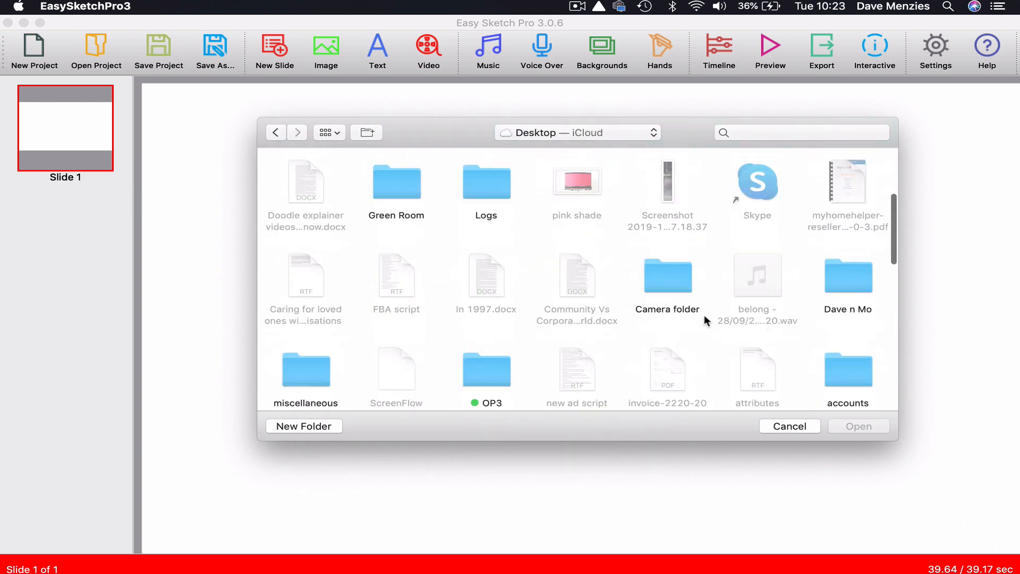
{"action": "scroll", "coordinate": [703, 314], "scroll_direction": "down", "scroll_amount": 10}
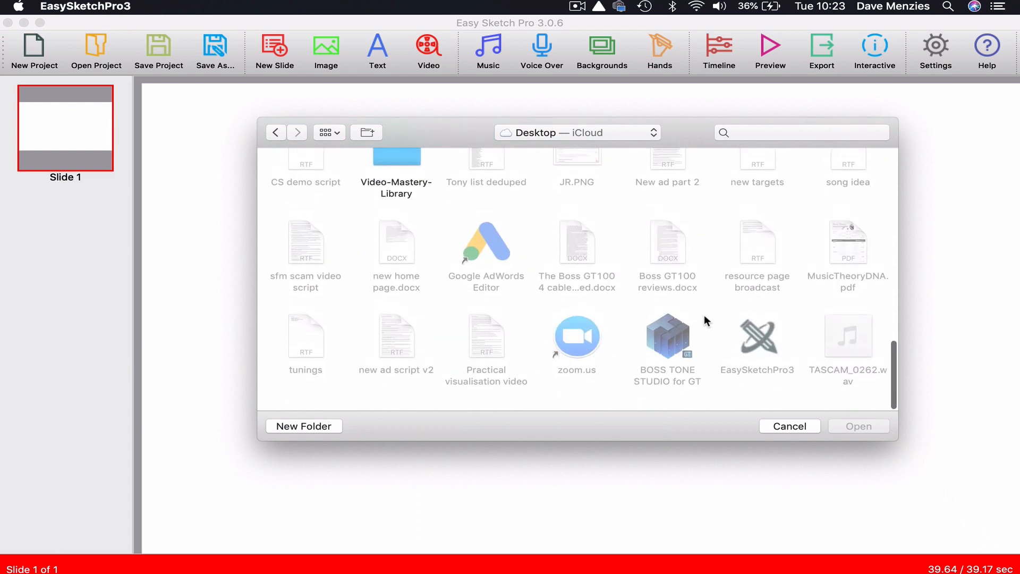
{"action": "scroll", "coordinate": [704, 315], "scroll_direction": "up", "scroll_amount": 10}
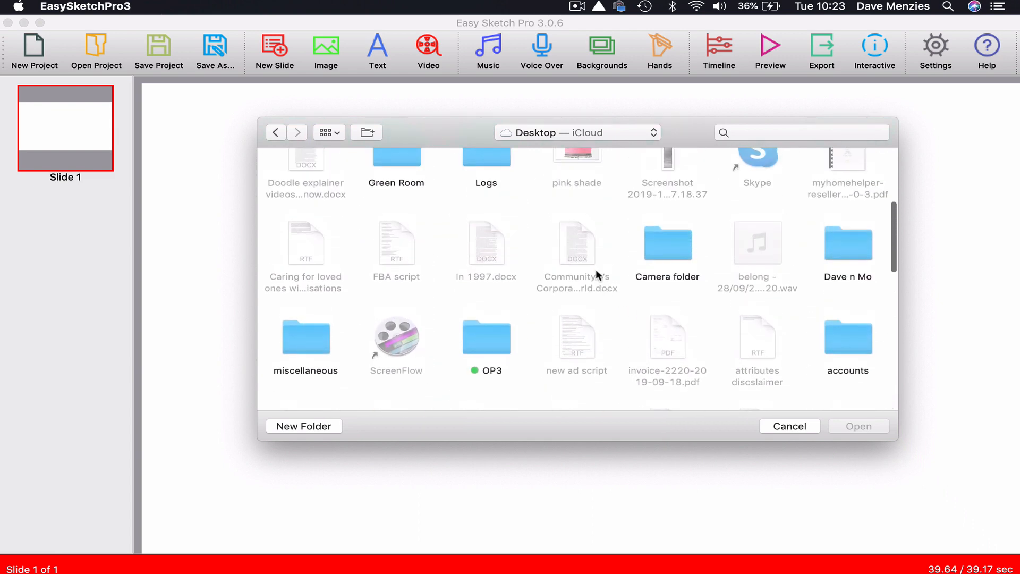
{"action": "scroll", "coordinate": [652, 283], "scroll_direction": "up", "scroll_amount": 5}
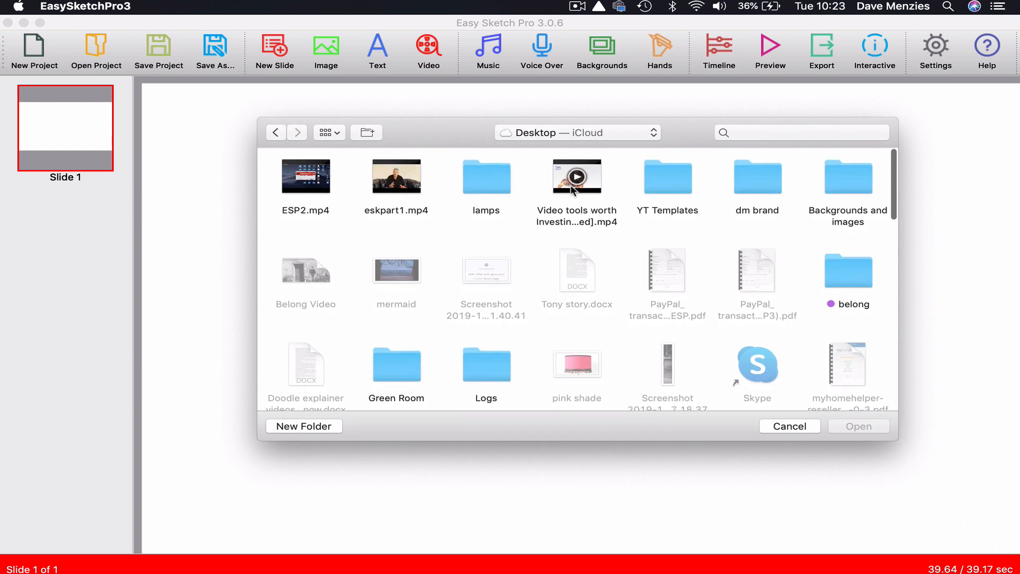
{"action": "left_click", "coordinate": [779, 430]}
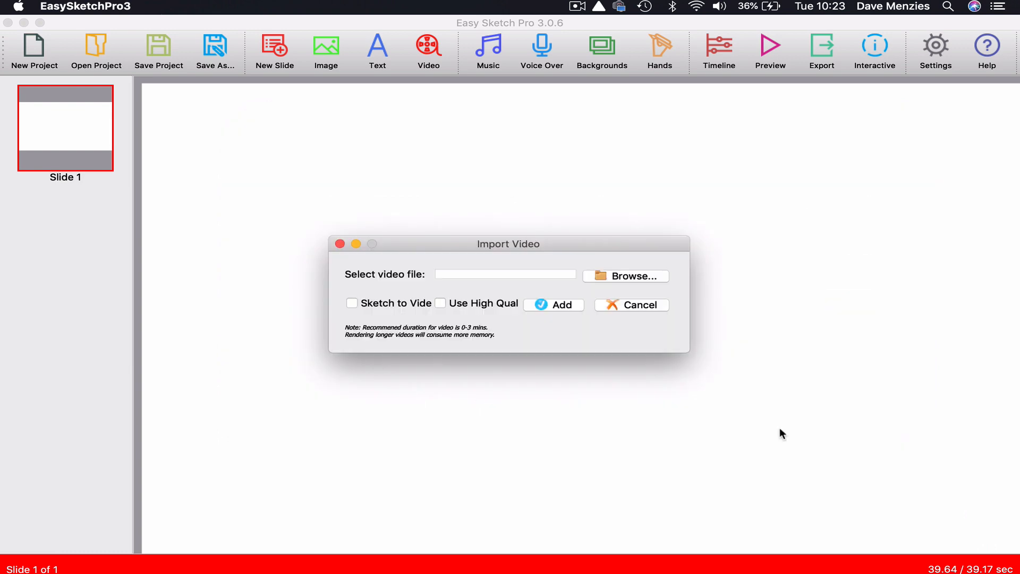
{"action": "left_click", "coordinate": [340, 244]}
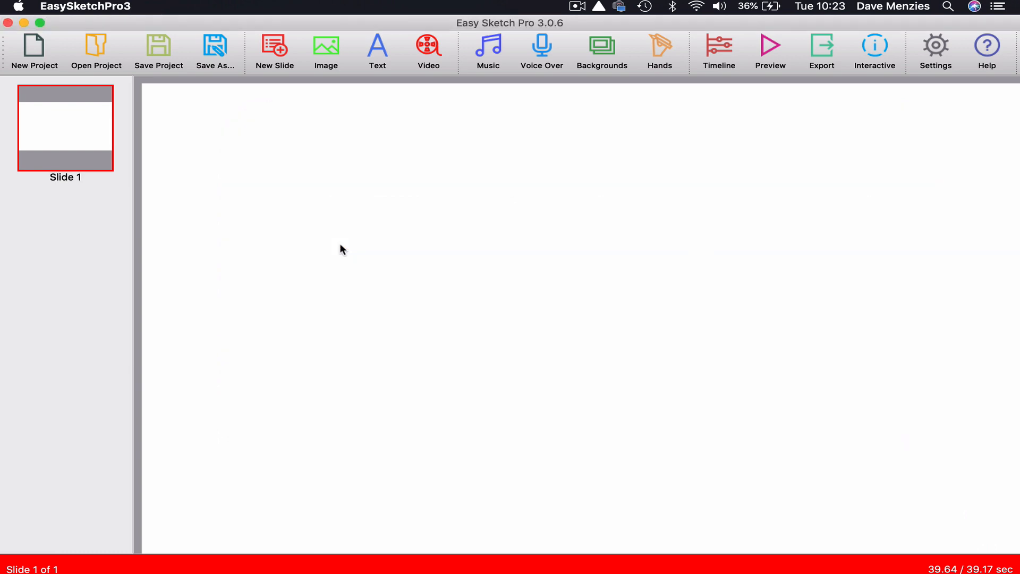
Insert the front-facing silver truck from the image library's Transport category, under Big Rig Trucks & Trailers
{"action": "left_click", "coordinate": [327, 47]}
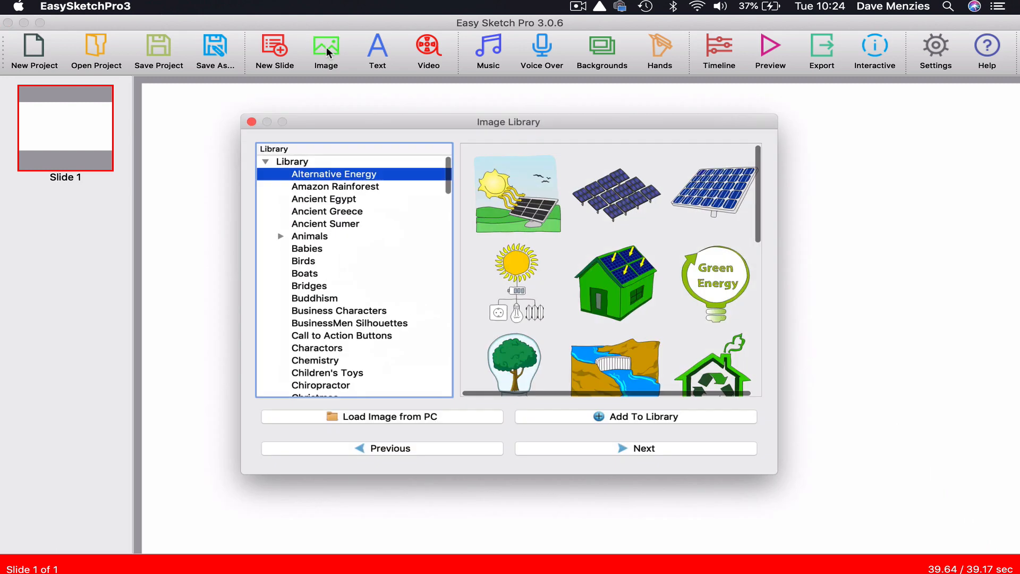
{"action": "scroll", "coordinate": [400, 260], "scroll_direction": "down", "scroll_amount": 20}
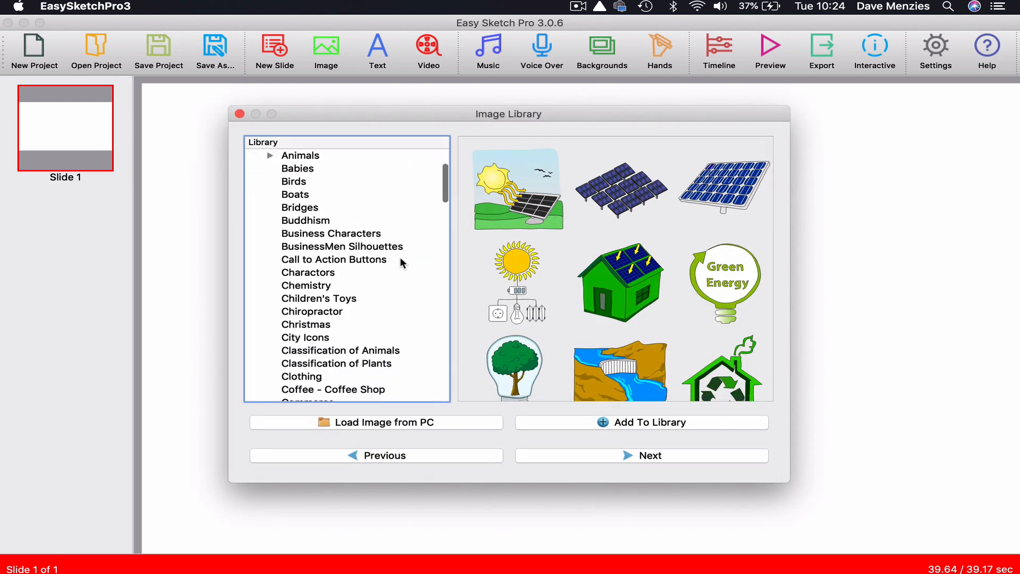
{"action": "scroll", "coordinate": [401, 257], "scroll_direction": "down", "scroll_amount": 15}
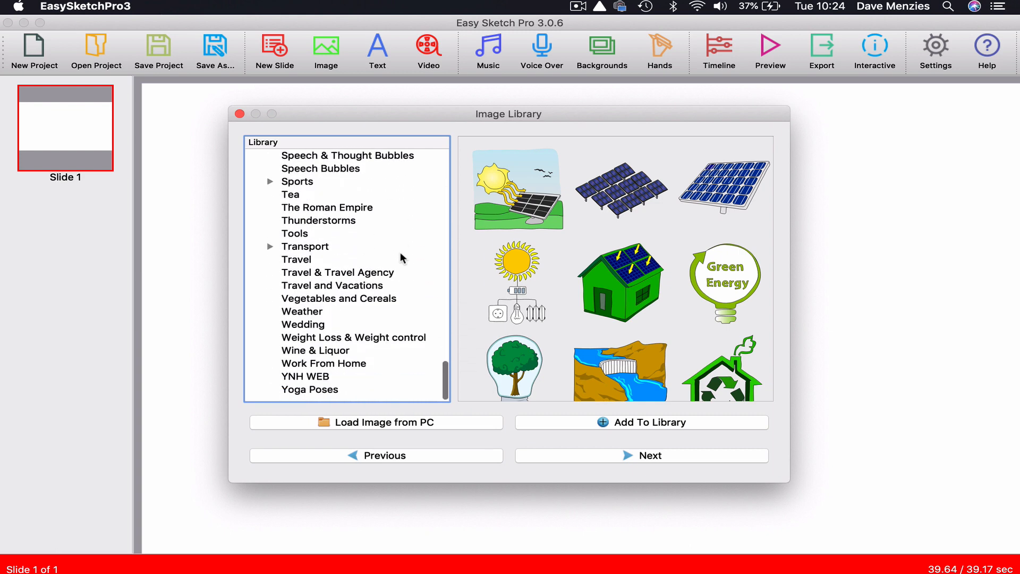
{"action": "scroll", "coordinate": [400, 255], "scroll_direction": "up", "scroll_amount": 20}
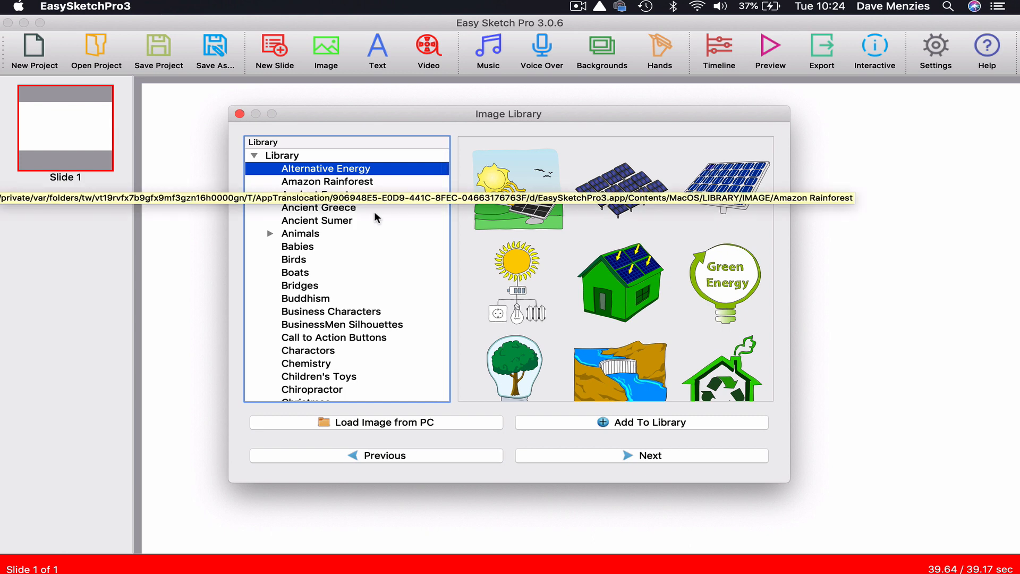
{"action": "scroll", "coordinate": [387, 302], "scroll_direction": "down", "scroll_amount": 20}
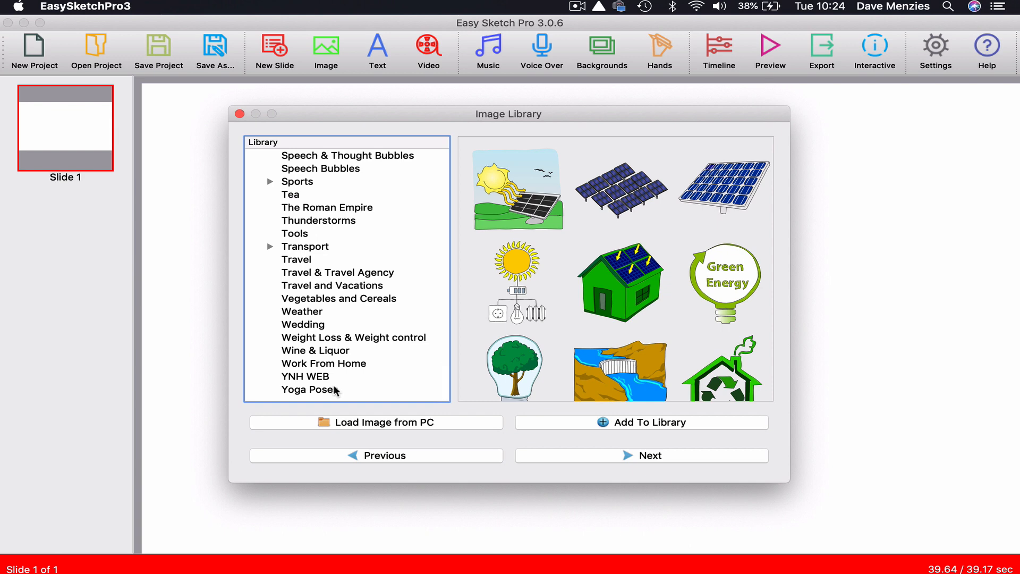
{"action": "left_click", "coordinate": [270, 247]}
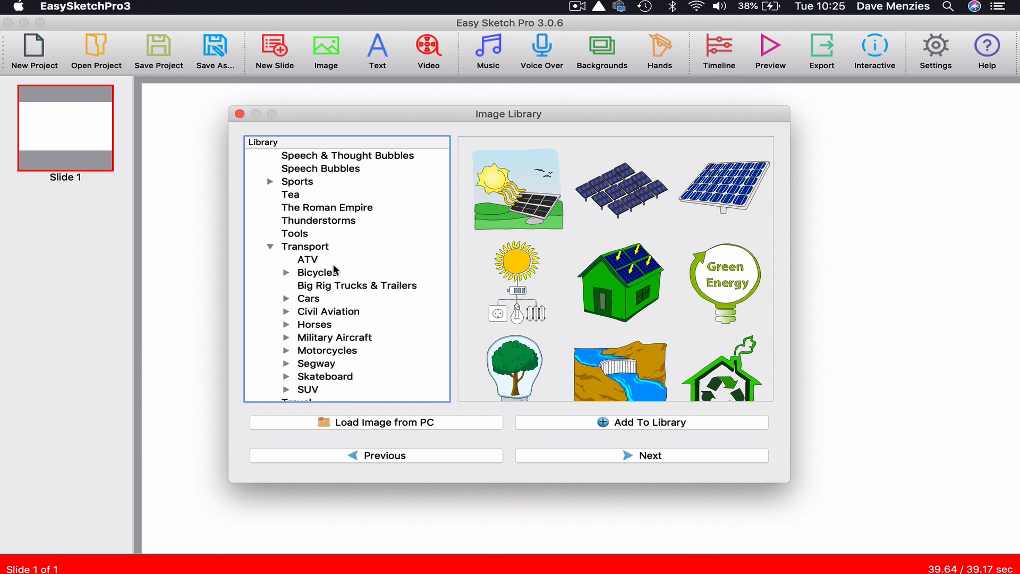
{"action": "scroll", "coordinate": [371, 324], "scroll_direction": "down", "scroll_amount": 3}
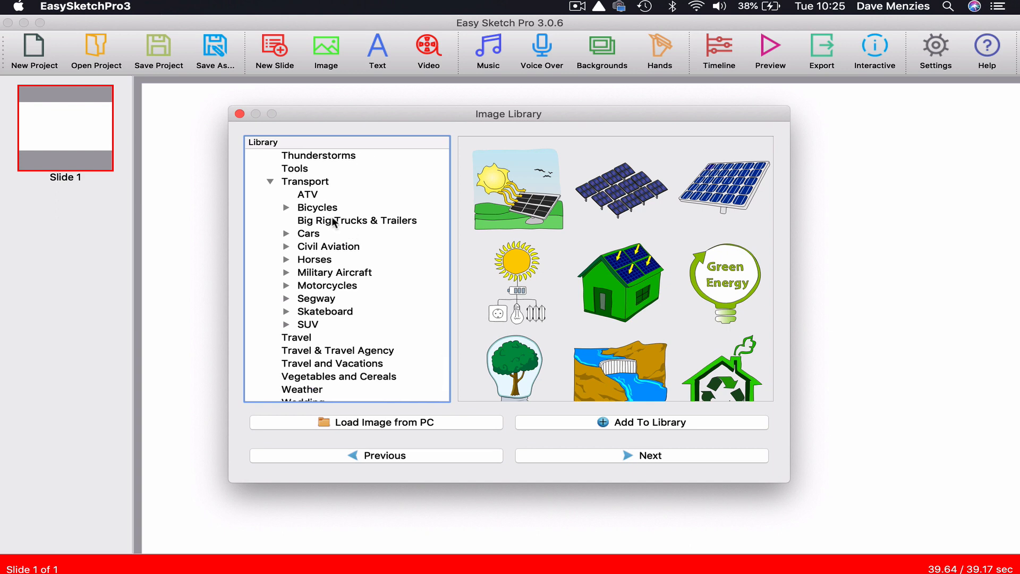
{"action": "left_click", "coordinate": [334, 220]}
{"action": "scroll", "coordinate": [644, 308], "scroll_direction": "down", "scroll_amount": 10}
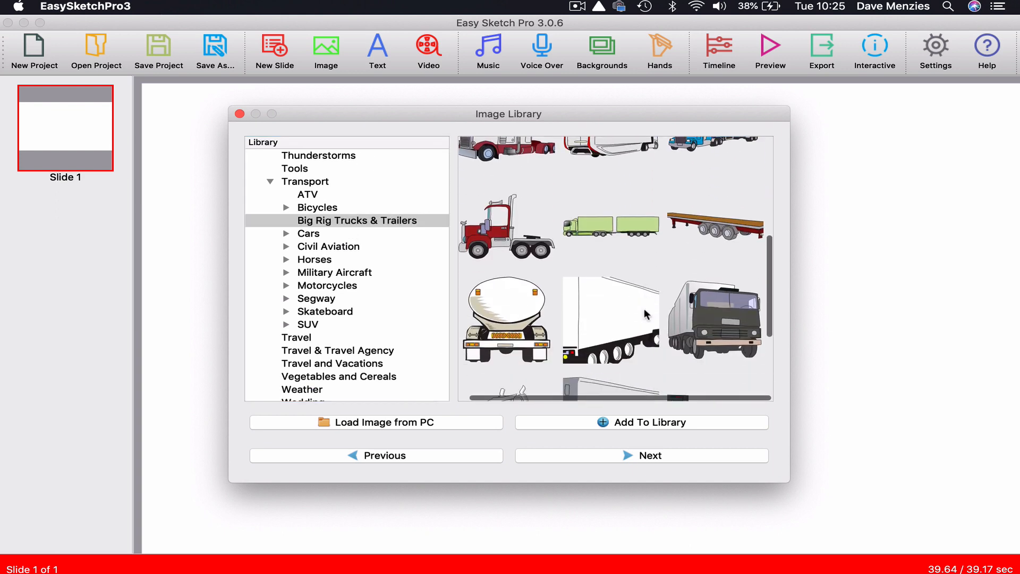
{"action": "scroll", "coordinate": [646, 314], "scroll_direction": "up", "scroll_amount": 10}
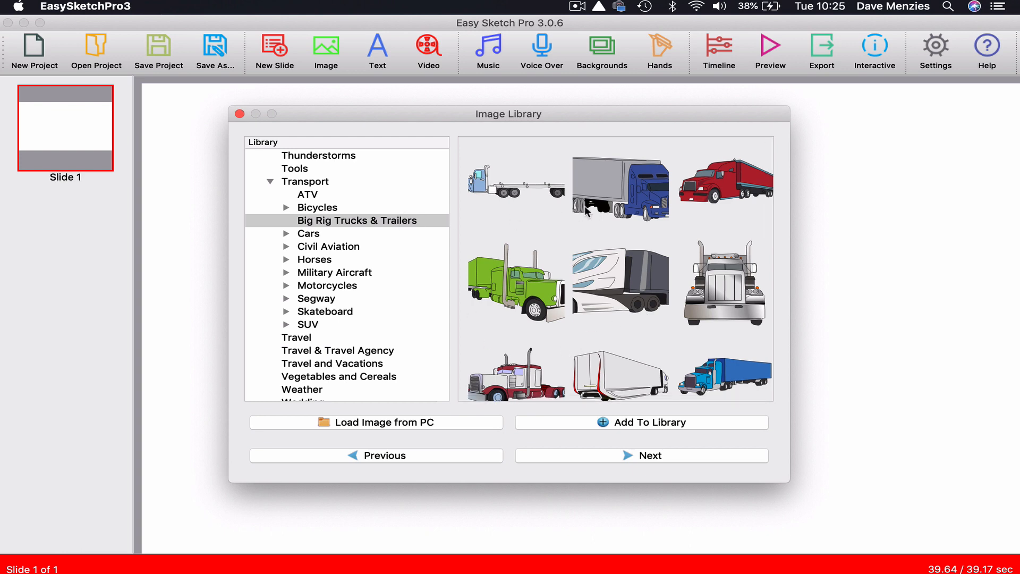
{"action": "left_click", "coordinate": [719, 291]}
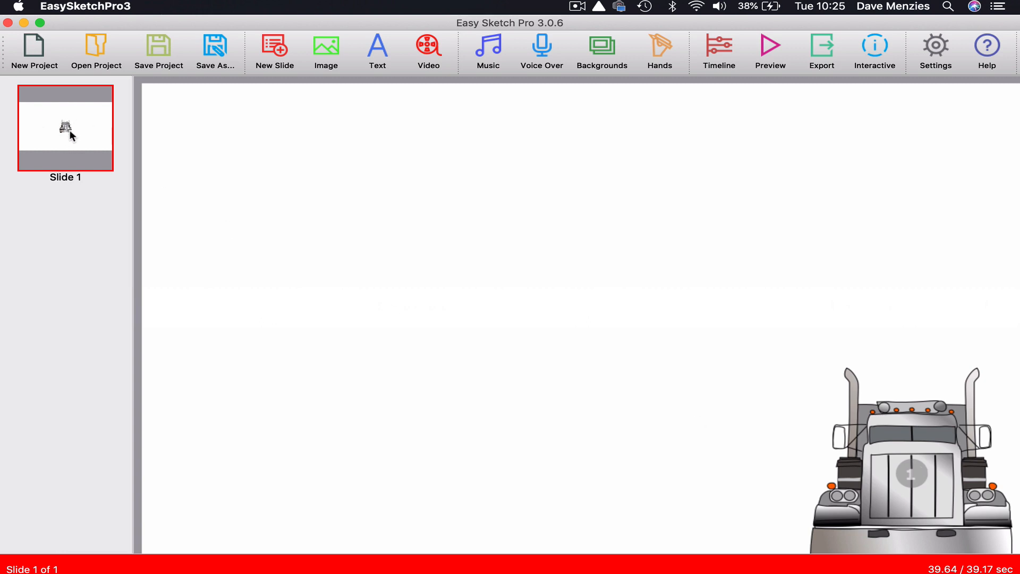
Change the project's canvas size to 640x480 and save, with the truck image on the slide
{"action": "left_click", "coordinate": [936, 60]}
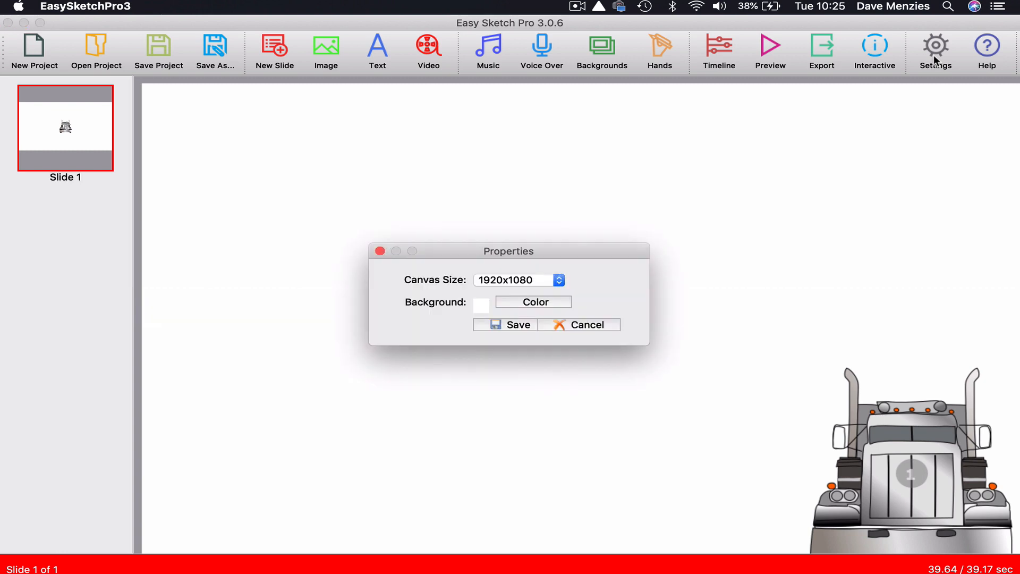
{"action": "left_click", "coordinate": [561, 279]}
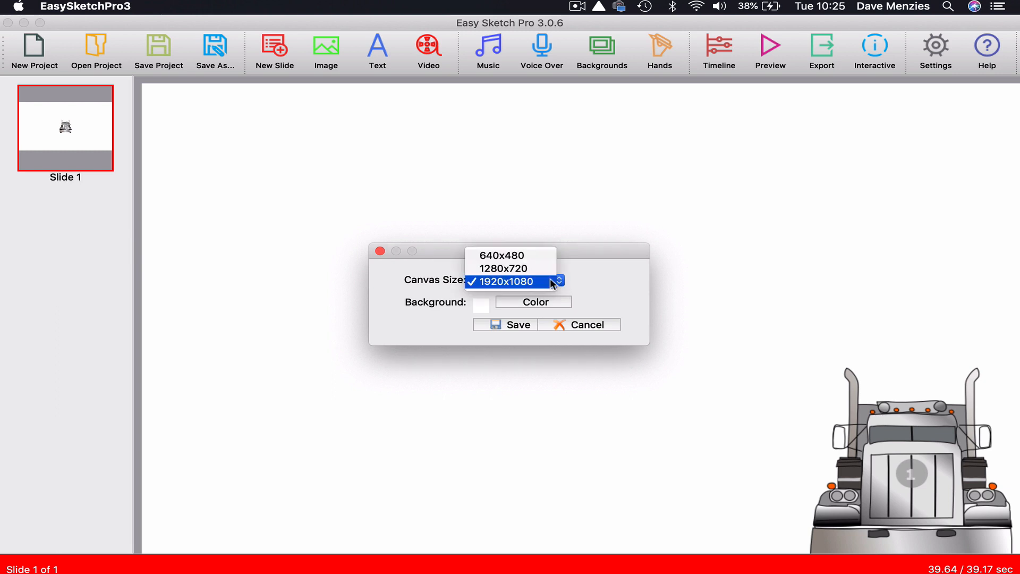
{"action": "left_click", "coordinate": [501, 255]}
{"action": "left_click", "coordinate": [516, 326]}
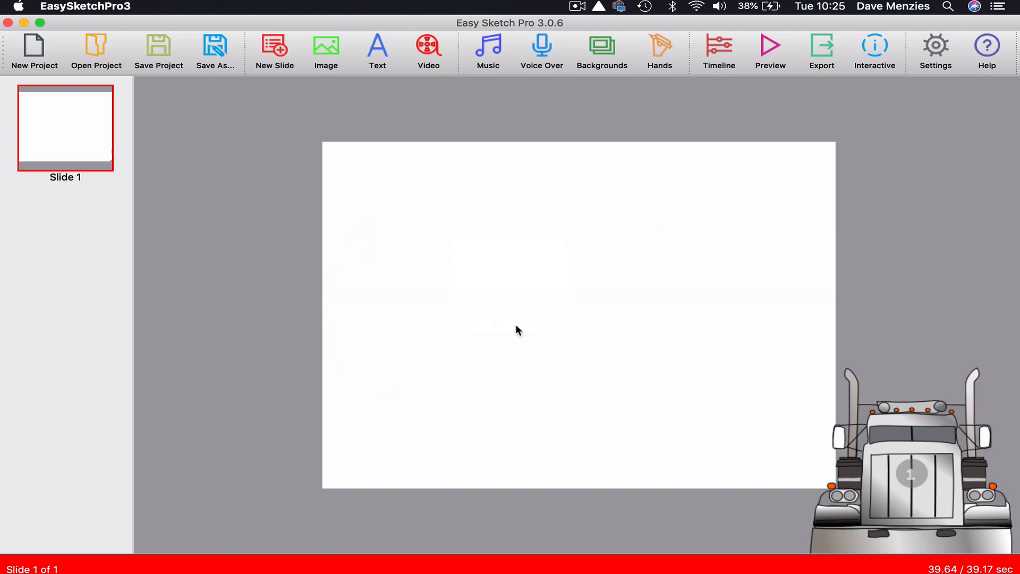
Move the truck image into the upper-left part of the canvas and scale it down slightly
{"action": "left_click", "coordinate": [934, 466]}
{"action": "left_click_drag", "start_coordinate": [933, 465], "coordinate": [480, 262]}
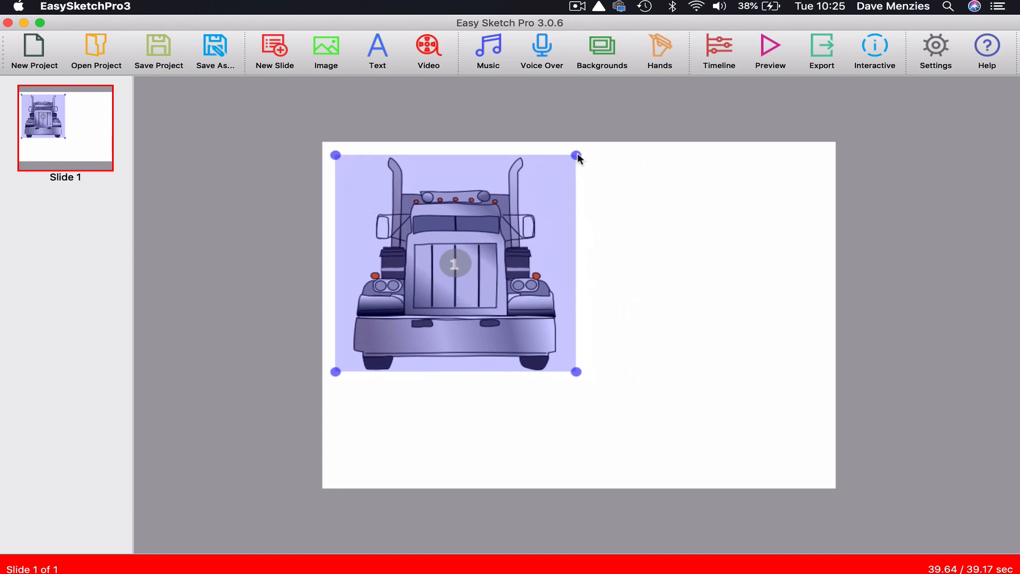
{"action": "left_click_drag", "start_coordinate": [578, 155], "coordinate": [549, 168]}
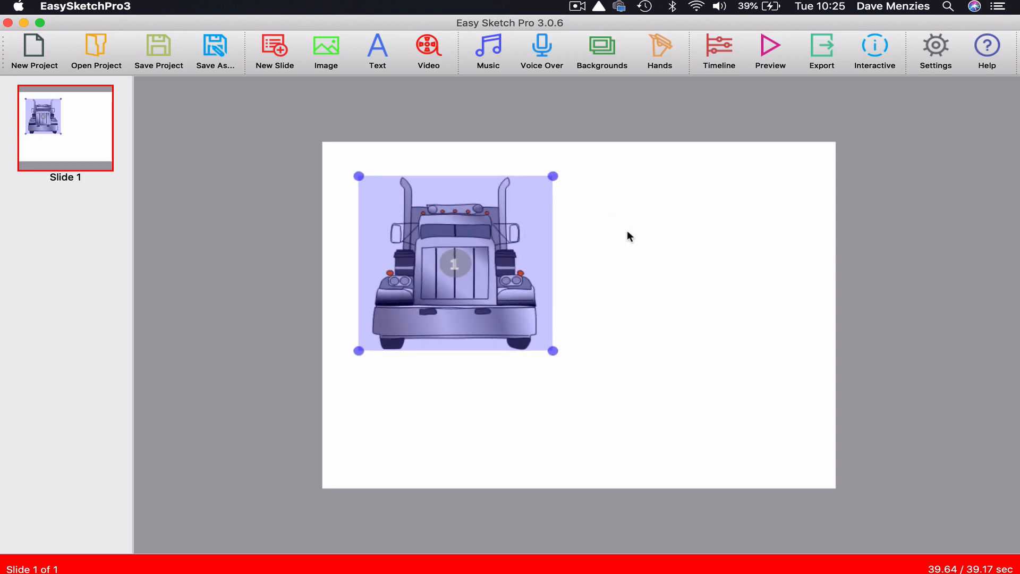
Start a new text object and set its font to Apple Color Emoji
{"action": "left_click", "coordinate": [378, 49]}
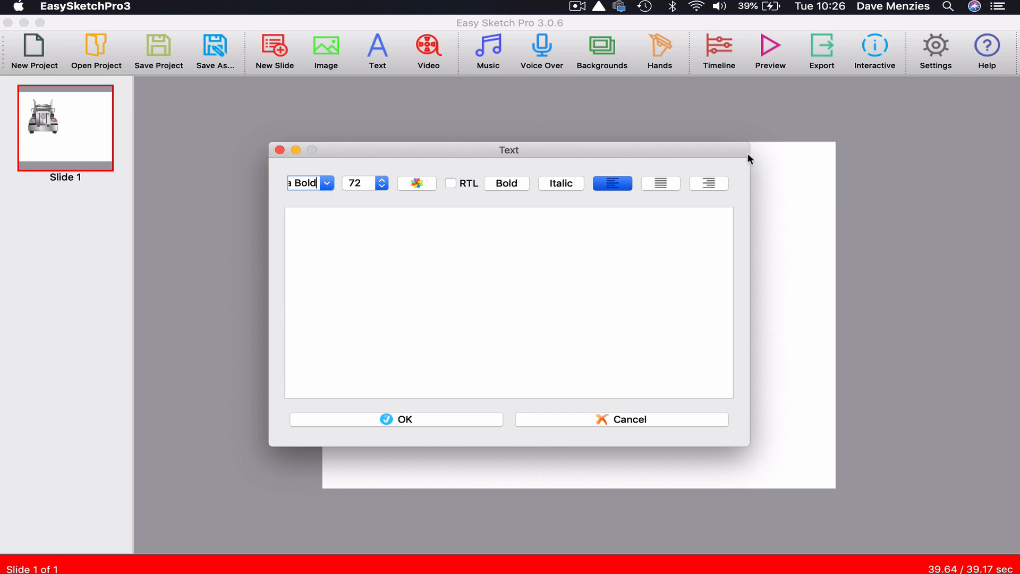
{"action": "left_click_drag", "start_coordinate": [744, 146], "coordinate": [738, 166]}
{"action": "left_click_drag", "start_coordinate": [410, 168], "coordinate": [599, 267]}
{"action": "left_click", "coordinate": [505, 302]}
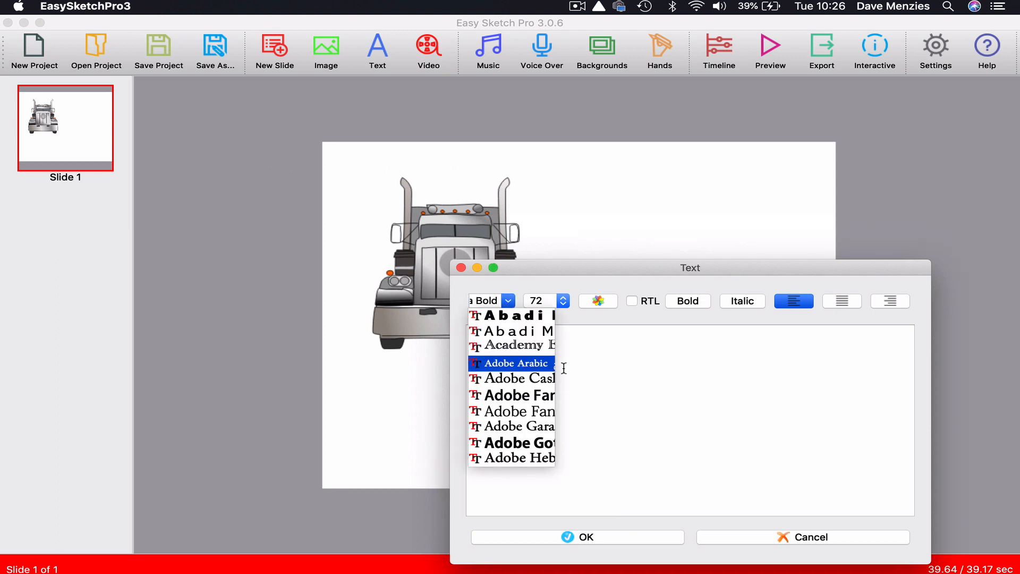
{"action": "scroll", "coordinate": [488, 385], "scroll_direction": "down", "scroll_amount": 3}
{"action": "scroll", "coordinate": [489, 386], "scroll_direction": "down", "scroll_amount": 10}
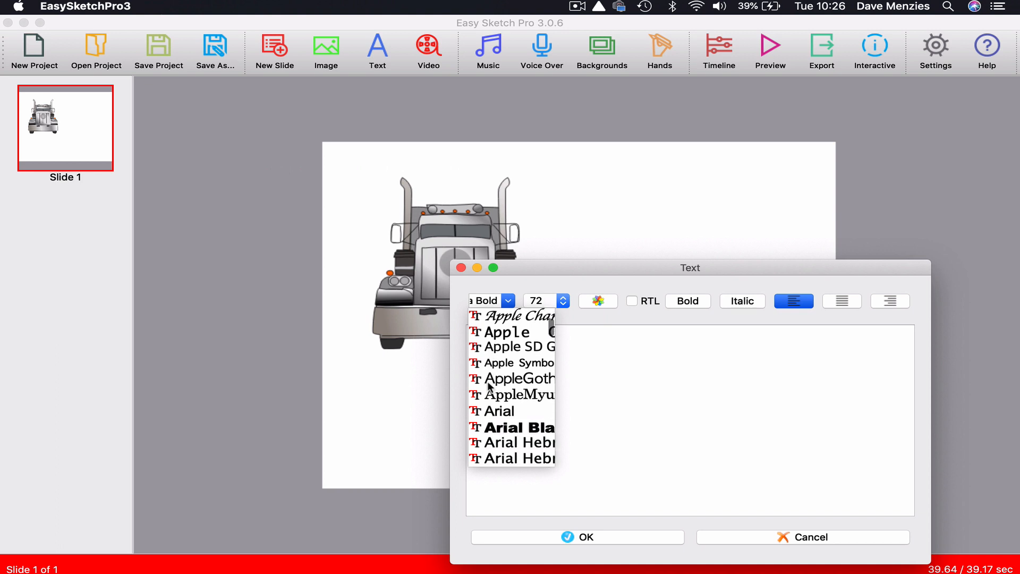
{"action": "left_click", "coordinate": [505, 331]}
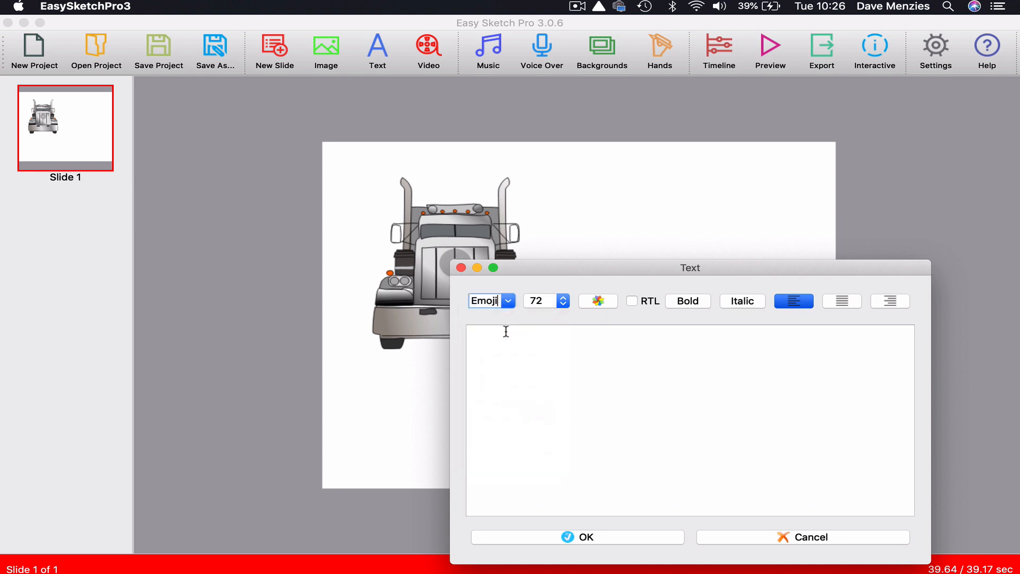
Enter the text "THIS IS A TRUCK" and add it to the slide
{"action": "left_click", "coordinate": [559, 371]}
{"action": "type", "text": "THIS"}
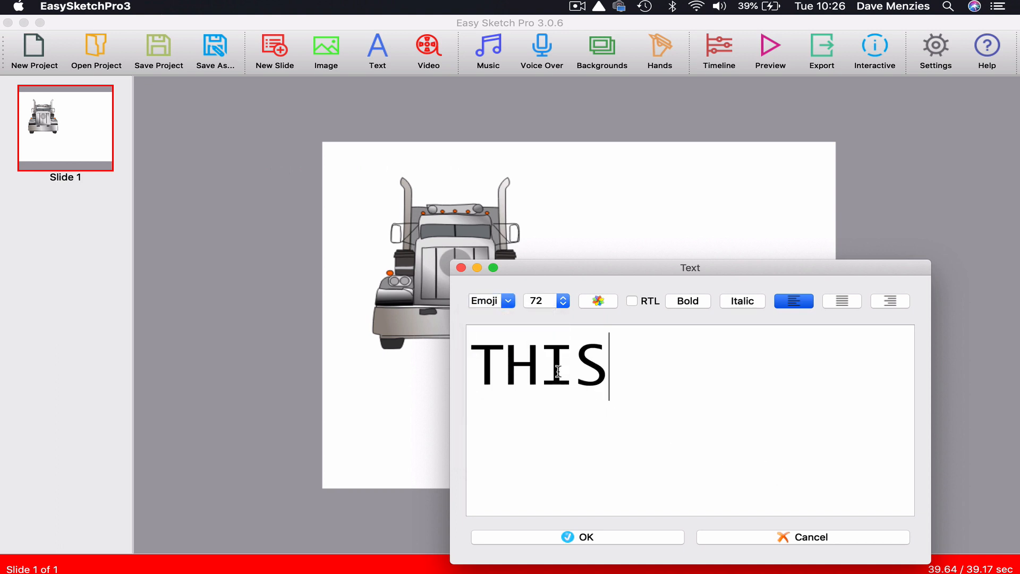
{"action": "type", "text": " IS A TRUCK"}
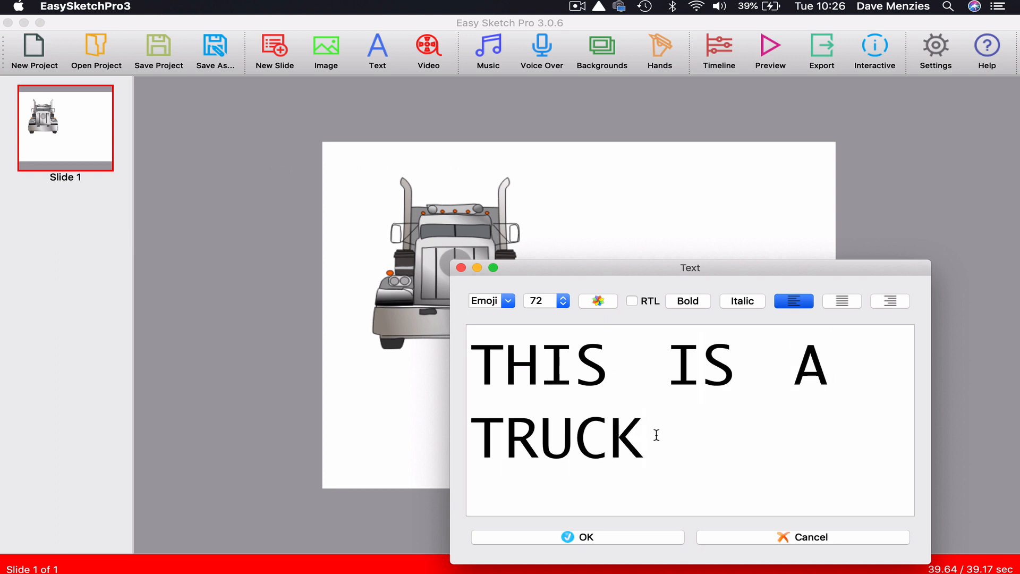
{"action": "left_click", "coordinate": [588, 542]}
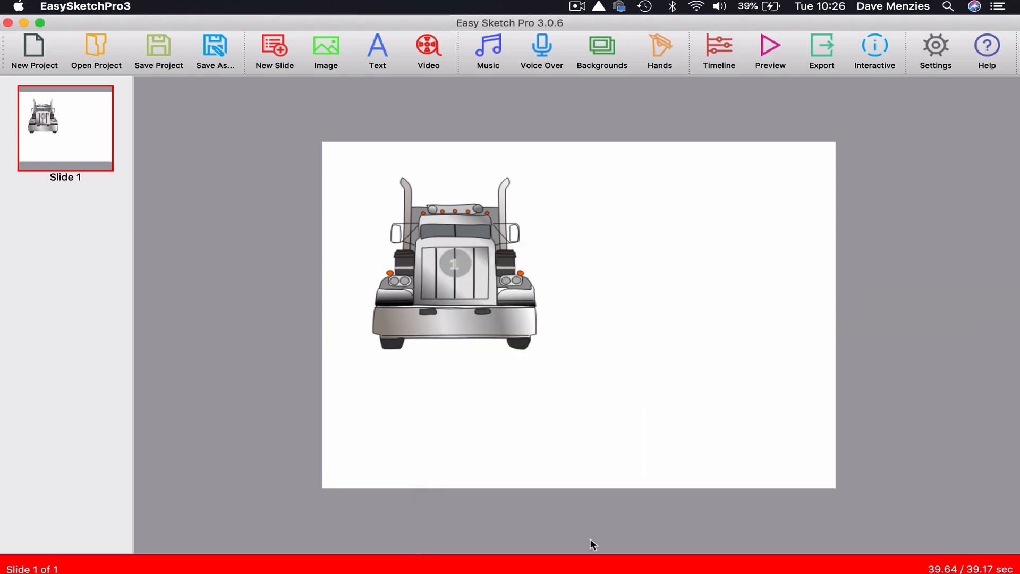
Place the text beside the truck on its right, shrink it to fit there and straighten it to horizontal
{"action": "left_click", "coordinate": [586, 271]}
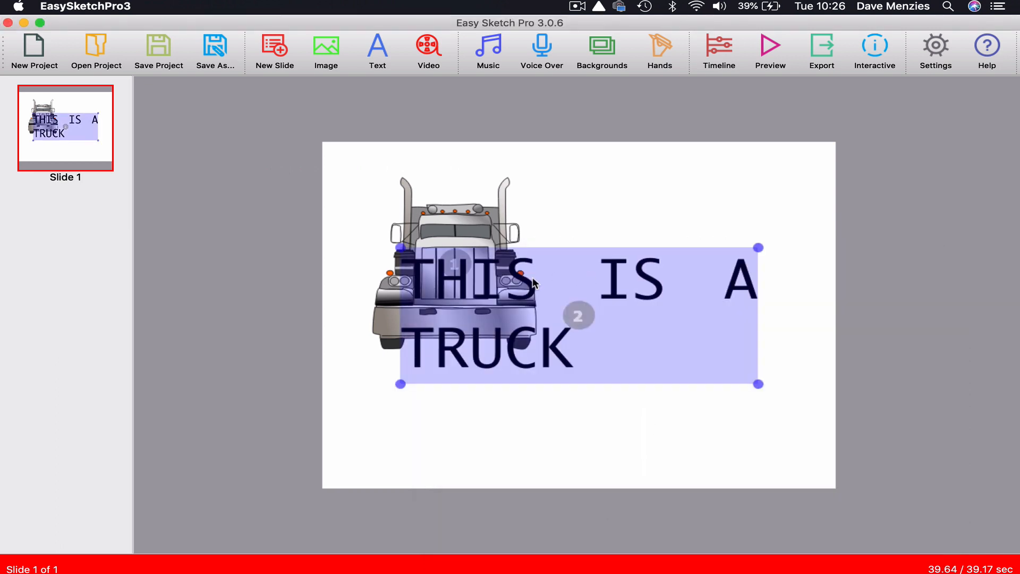
{"action": "left_click_drag", "start_coordinate": [533, 280], "coordinate": [557, 190]}
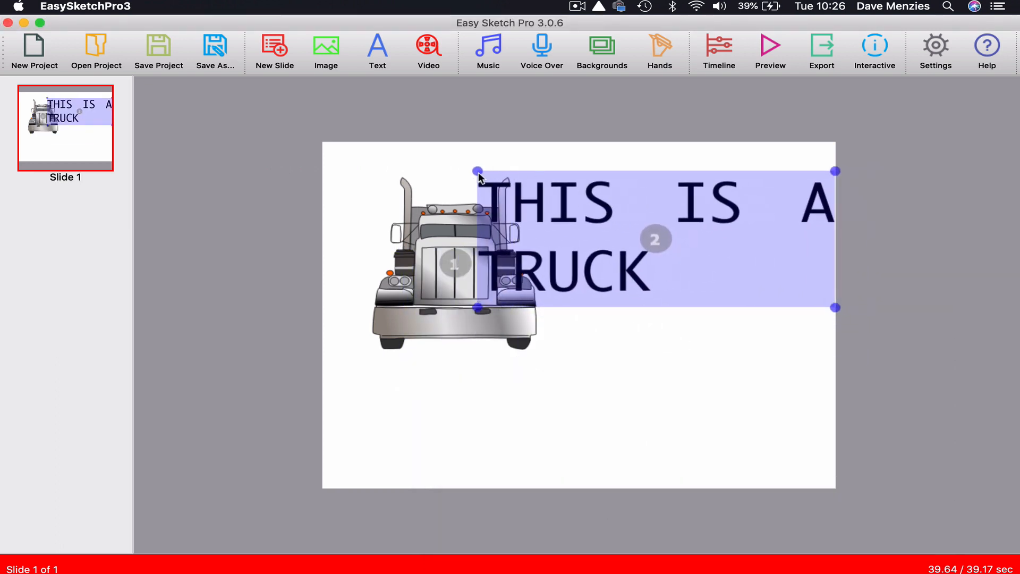
{"action": "left_click_drag", "start_coordinate": [480, 177], "coordinate": [564, 201]}
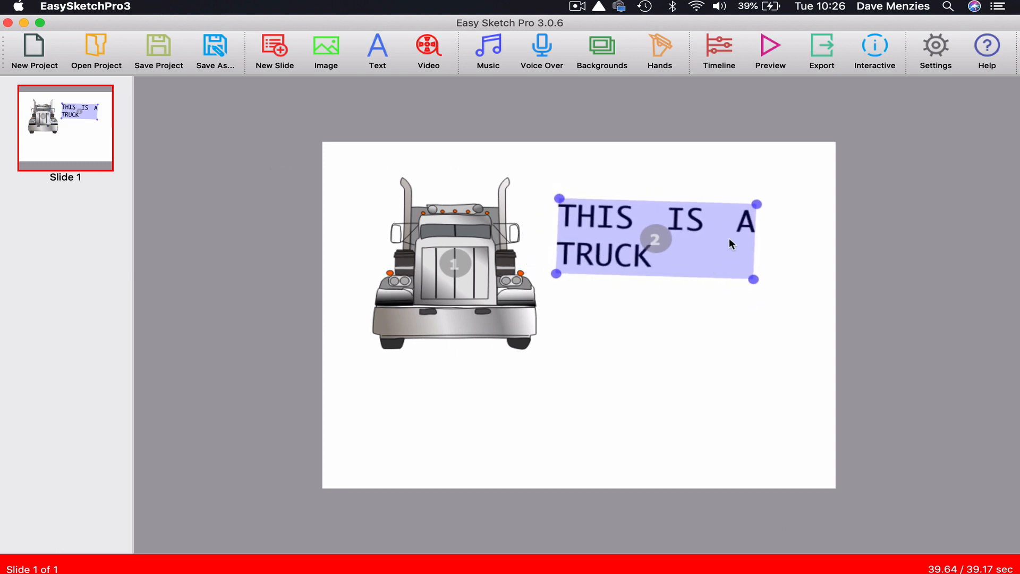
{"action": "left_click_drag", "start_coordinate": [754, 203], "coordinate": [751, 193]}
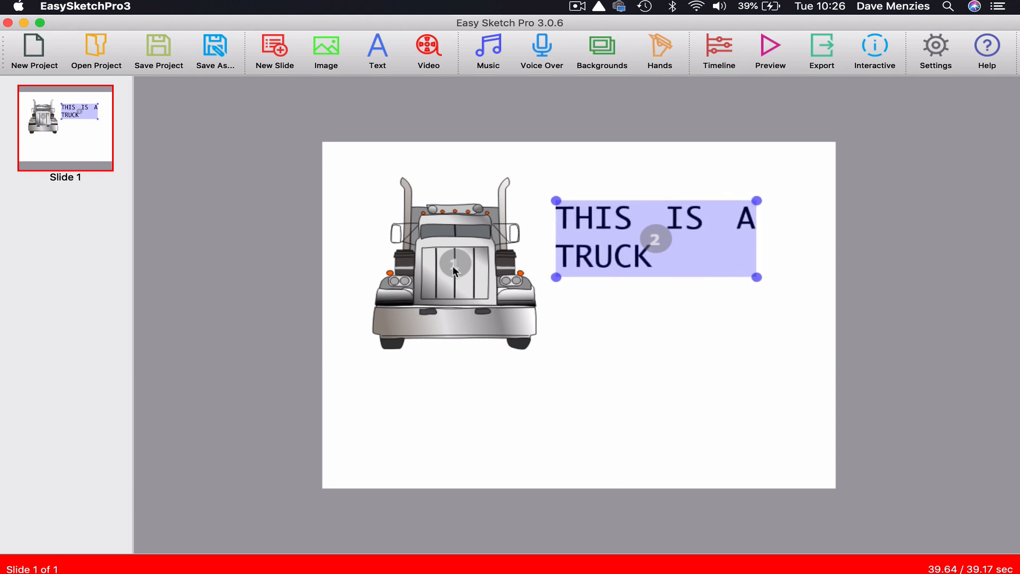
Order the truck image up one place in the drawing sequence, and order it back down
{"action": "mouse_move", "coordinate": [454, 260]}
{"action": "left_mouse_down"}
{"action": "mouse_move", "coordinate": [661, 260]}
{"action": "mouse_move", "coordinate": [661, 237]}
{"action": "mouse_move", "coordinate": [625, 319]}
{"action": "mouse_move", "coordinate": [700, 191]}
{"action": "mouse_move", "coordinate": [658, 233]}
{"action": "left_mouse_up"}
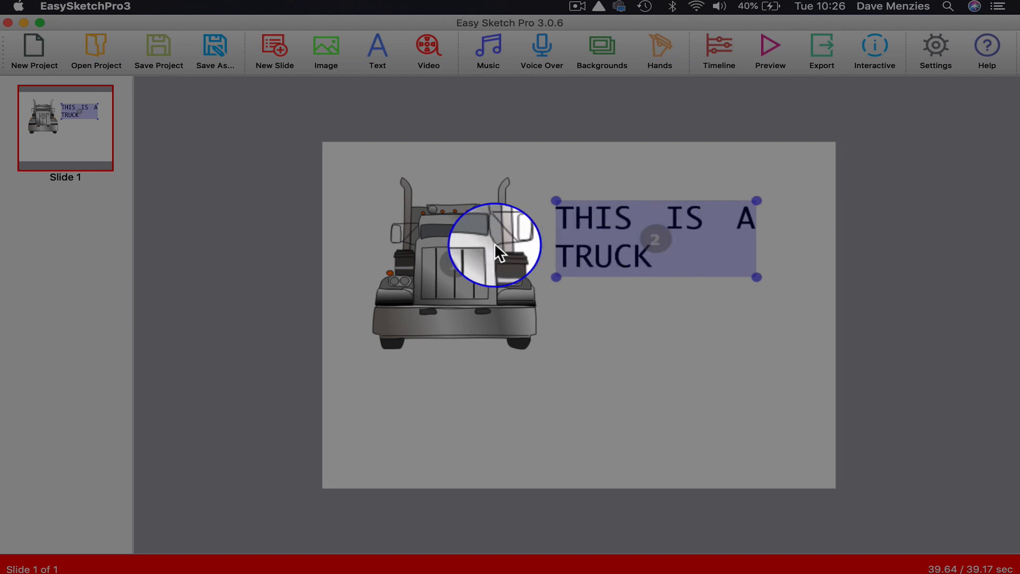
{"action": "right_click", "coordinate": [460, 257]}
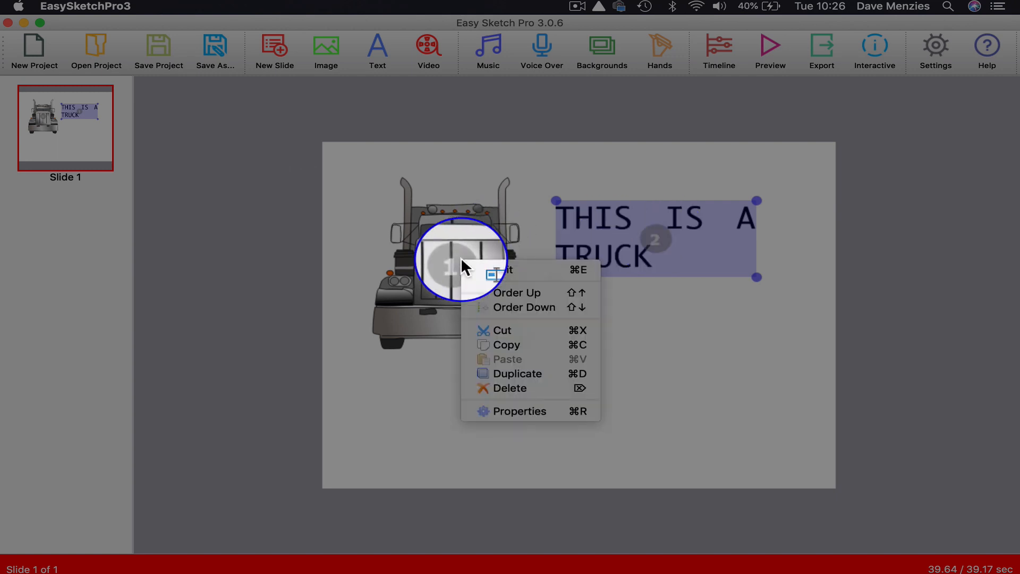
{"action": "left_click", "coordinate": [514, 294]}
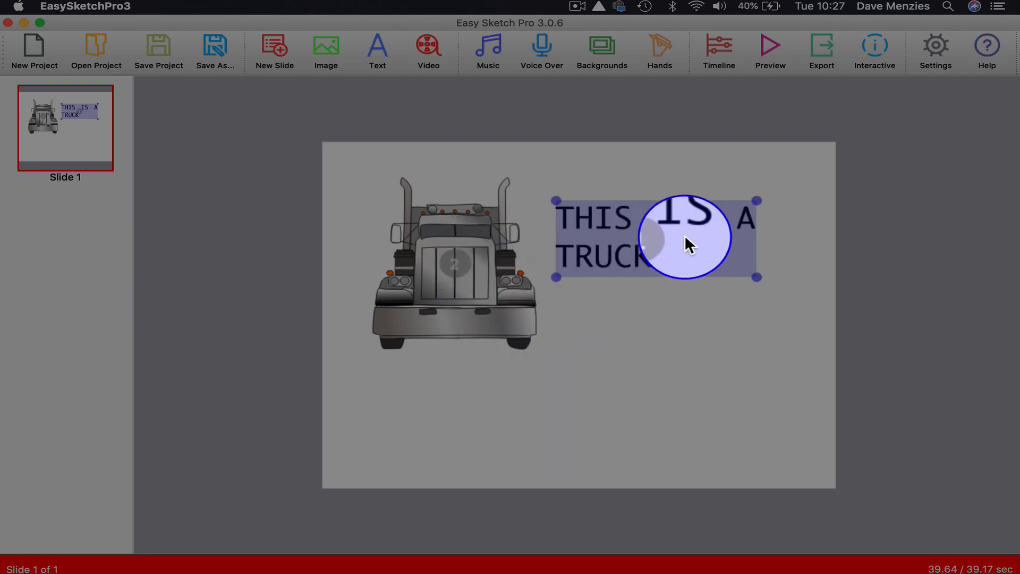
{"action": "right_click", "coordinate": [465, 257]}
{"action": "left_click", "coordinate": [509, 308]}
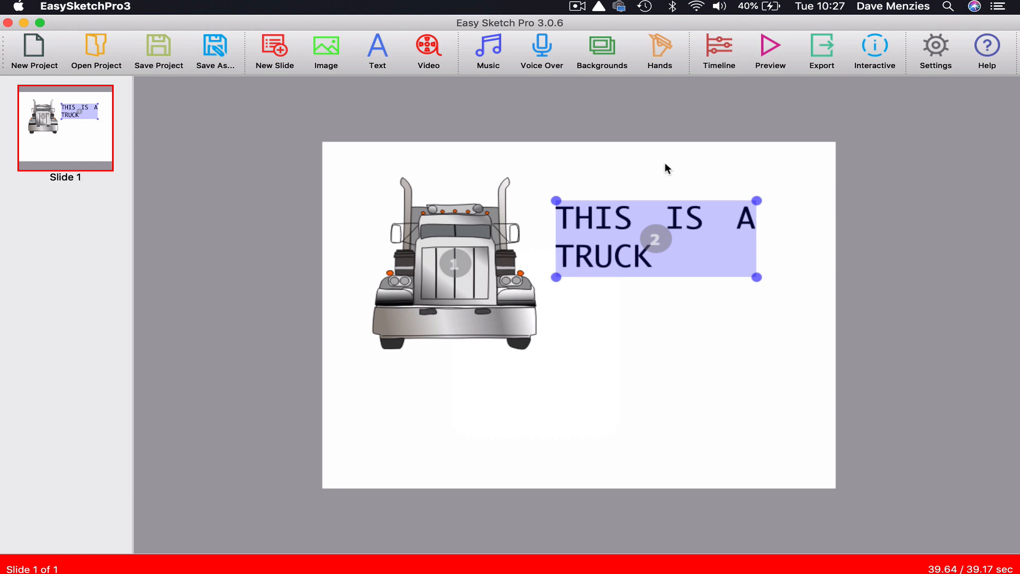
Preview the slide's drawing animation, and open the truck image's properties with the window moved clear of the truck
{"action": "left_click", "coordinate": [770, 51]}
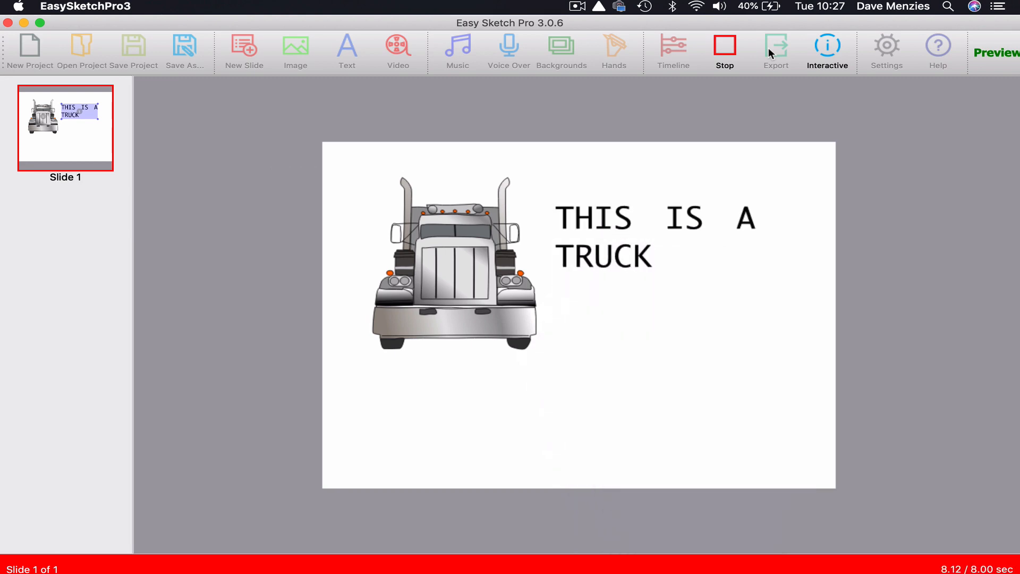
{"action": "left_click", "coordinate": [488, 244]}
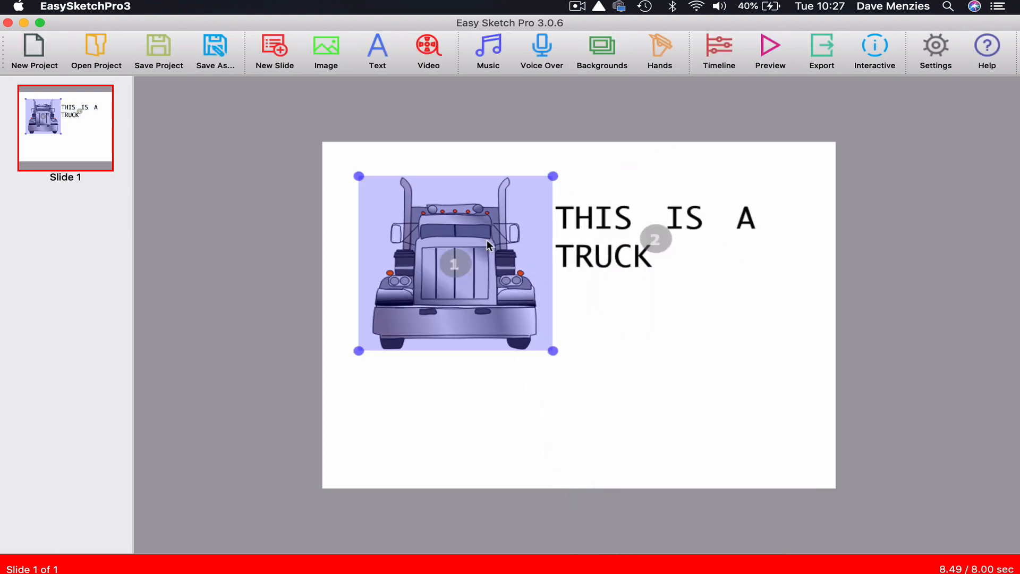
{"action": "right_click", "coordinate": [487, 244]}
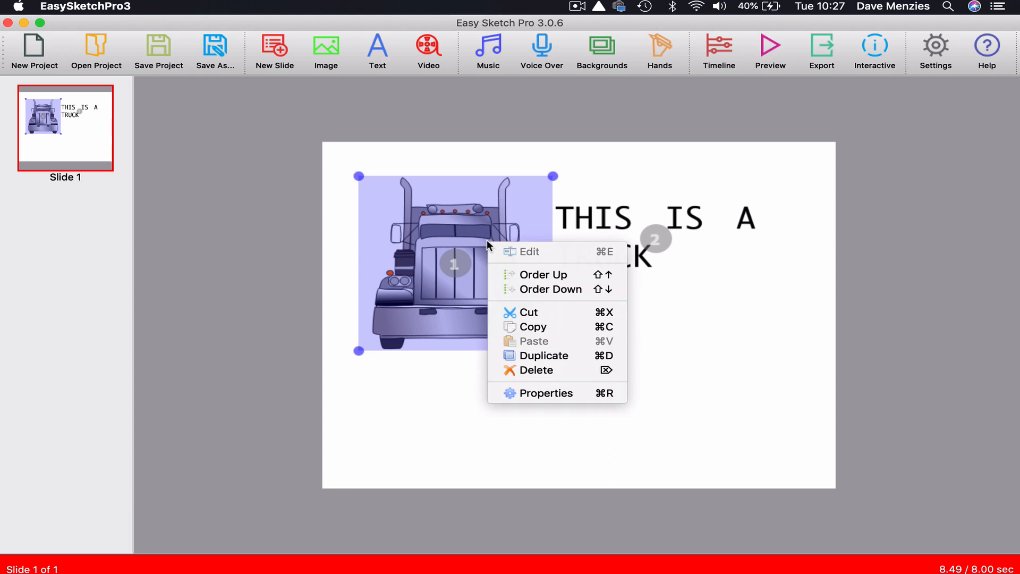
{"action": "left_click", "coordinate": [539, 392]}
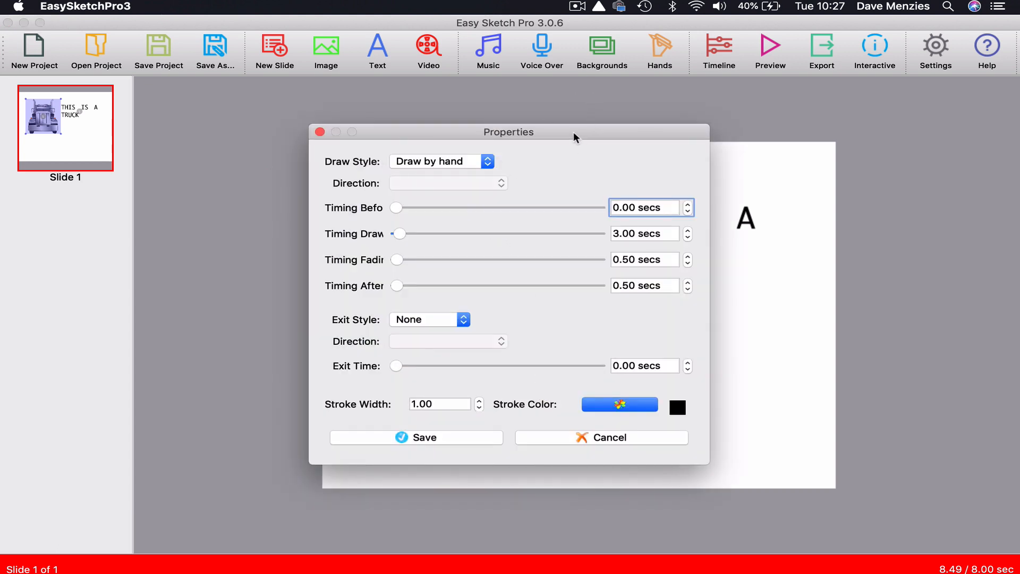
{"action": "left_click_drag", "start_coordinate": [578, 133], "coordinate": [811, 96]}
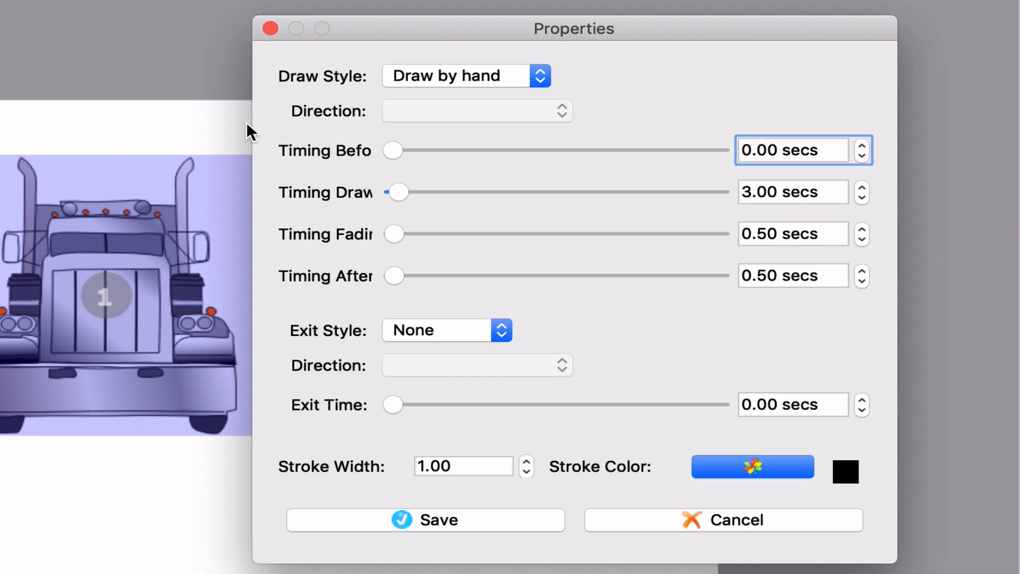
Move the properties window aside and examine the draw styles available for the truck image, keeping Draw by hand
{"action": "left_click_drag", "start_coordinate": [645, 20], "coordinate": [691, 58]}
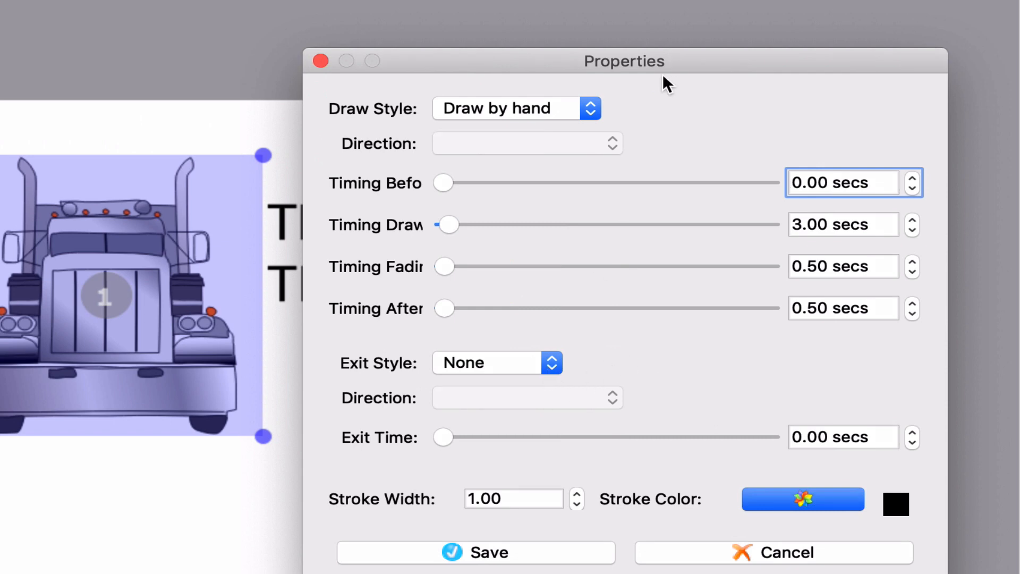
{"action": "left_click", "coordinate": [590, 111]}
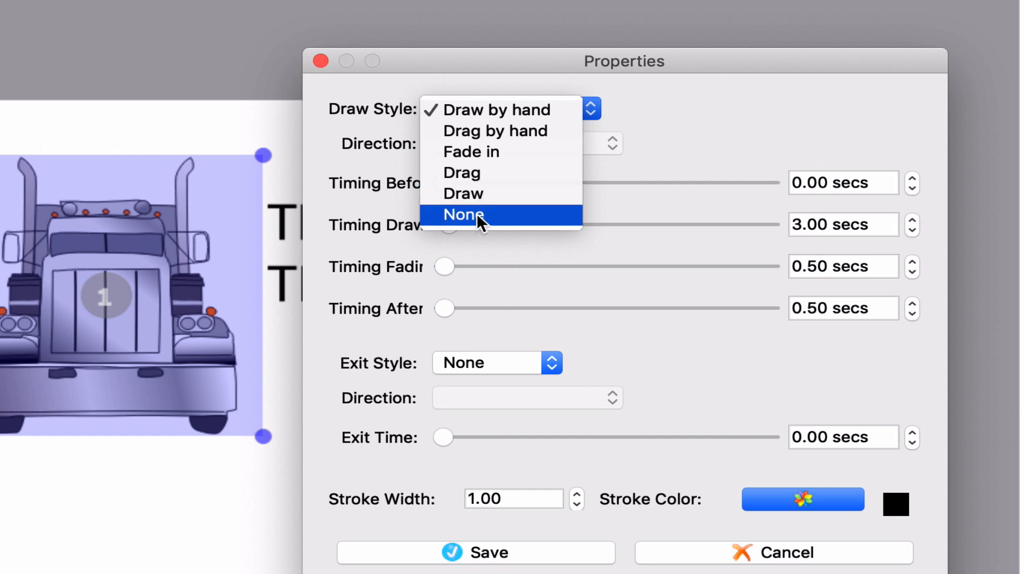
{"action": "left_click", "coordinate": [683, 132]}
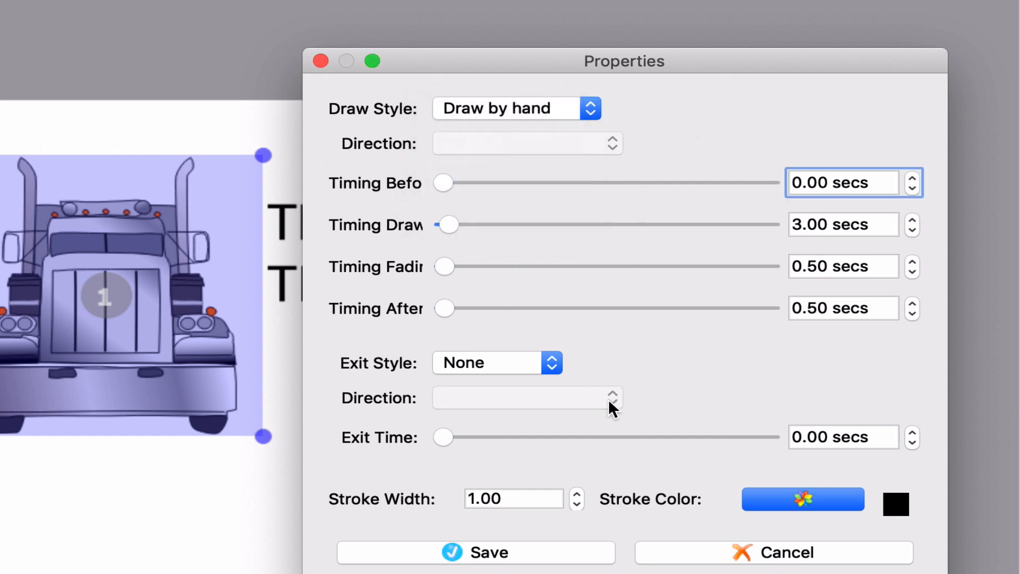
Try Drag out as the truck image's exit style, view its direction options, and set the exit style back to None
{"action": "left_click", "coordinate": [550, 365]}
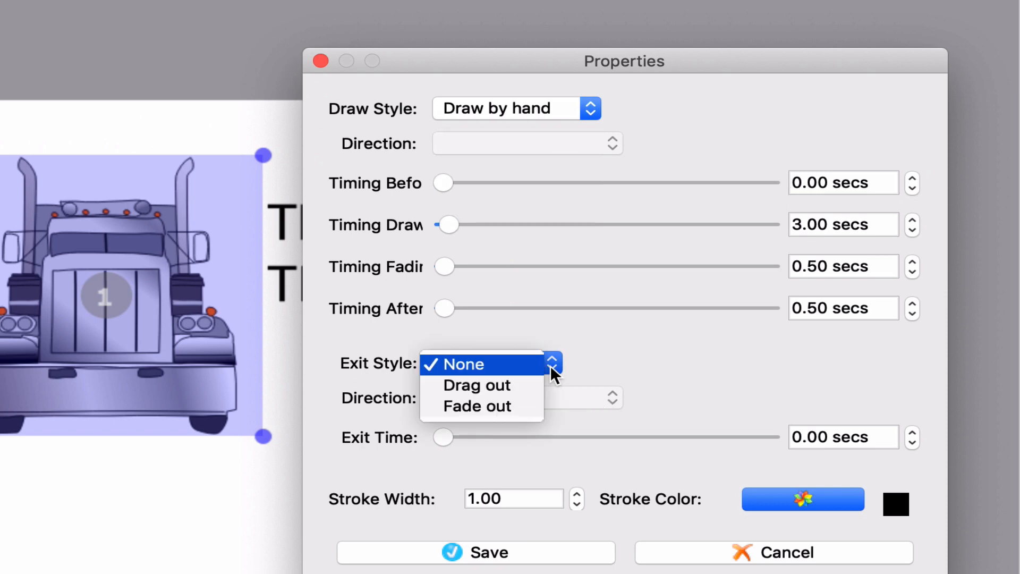
{"action": "left_click", "coordinate": [509, 385]}
{"action": "left_click", "coordinate": [612, 400]}
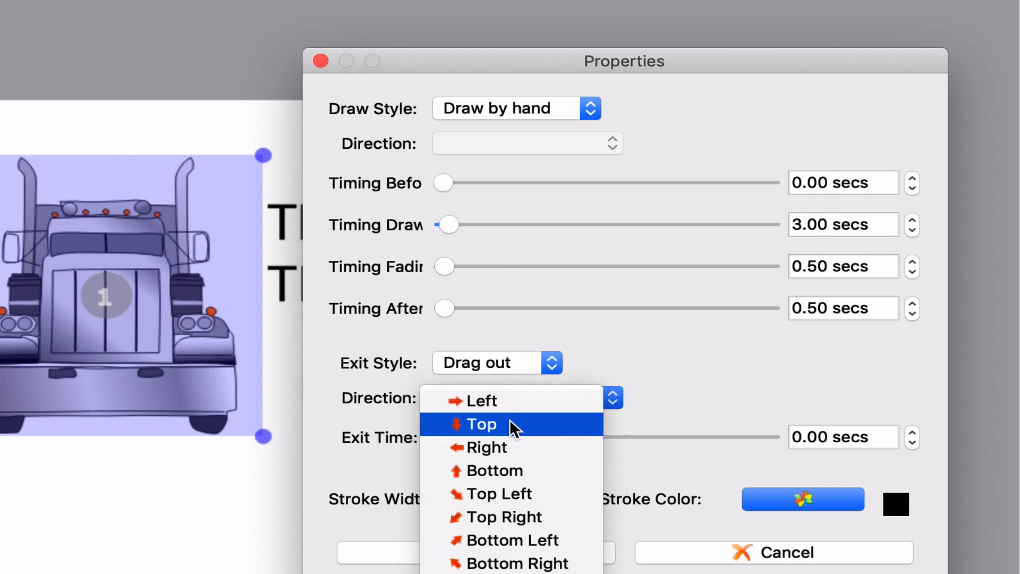
{"action": "left_click", "coordinate": [719, 364]}
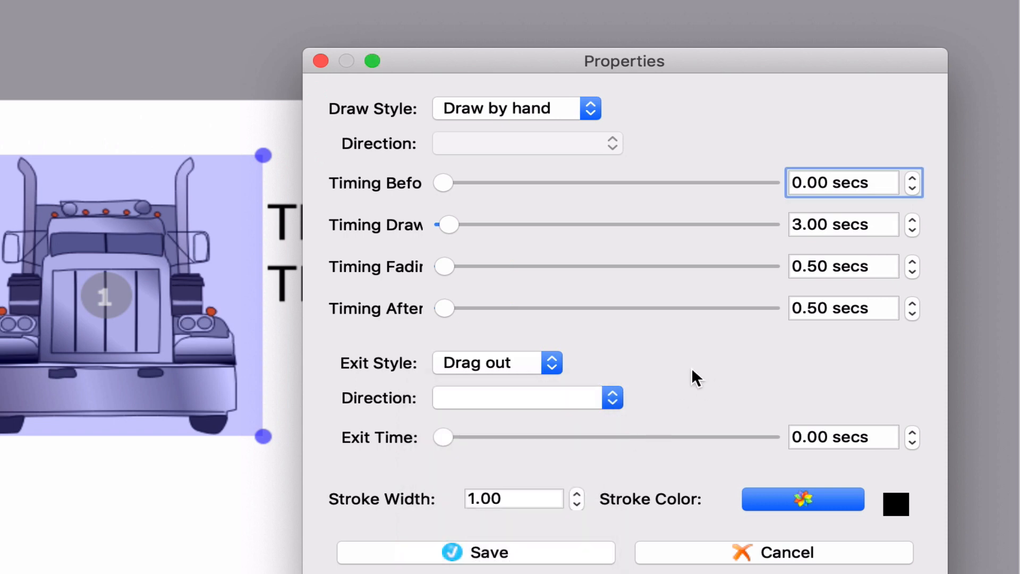
{"action": "left_click", "coordinate": [547, 365]}
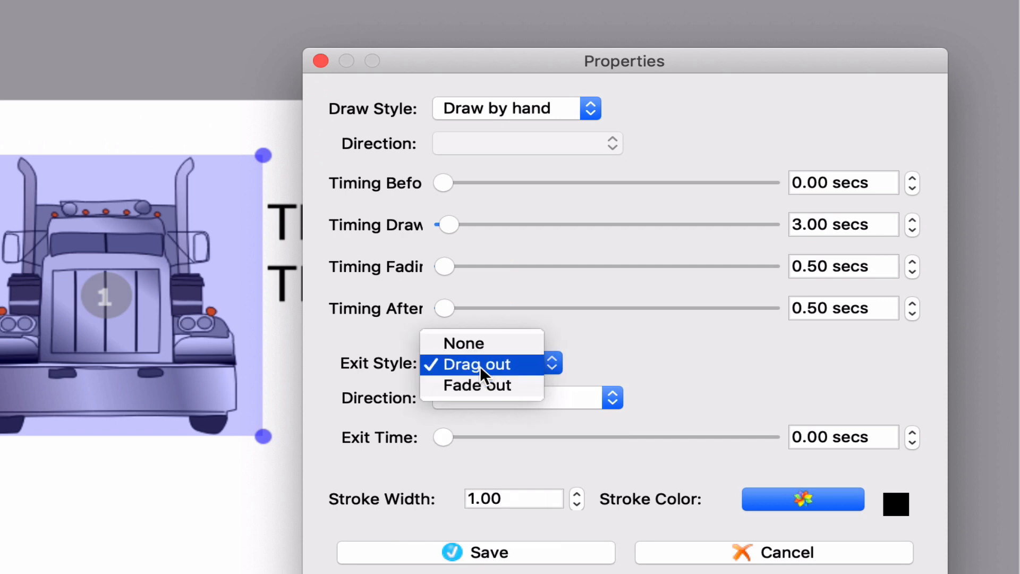
{"action": "left_click", "coordinate": [461, 345]}
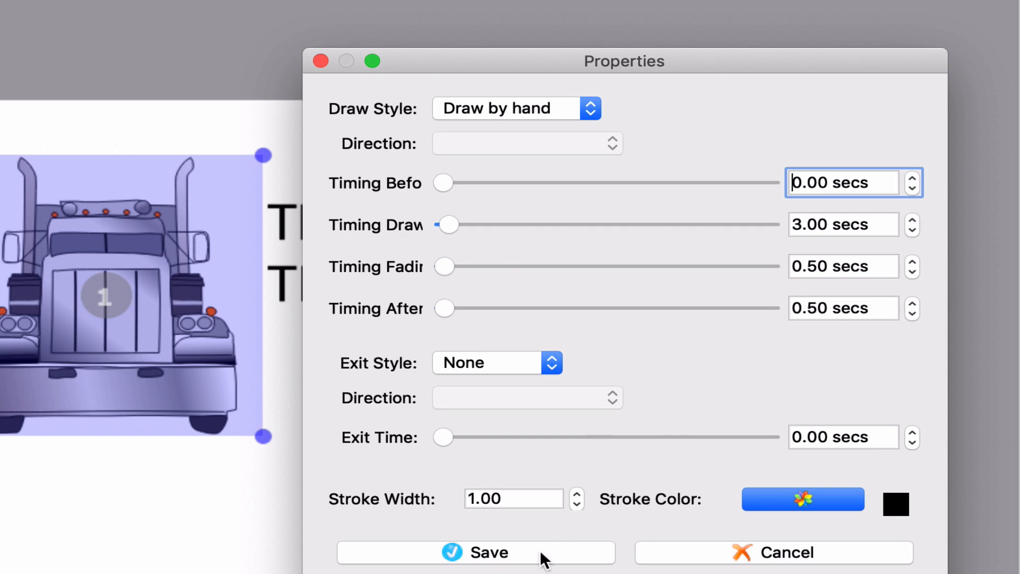
Set the truck image's stroke width to 2.00, try Midnight as its stroke color, save the properties and preview the slide
{"action": "left_click", "coordinate": [576, 505]}
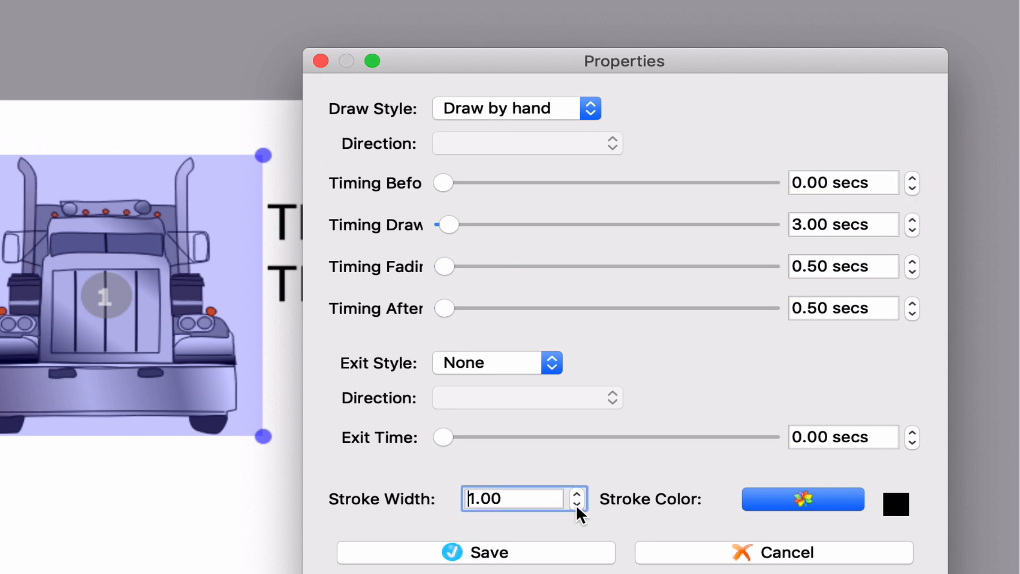
{"action": "left_click", "coordinate": [572, 490]}
{"action": "left_click", "coordinate": [574, 490]}
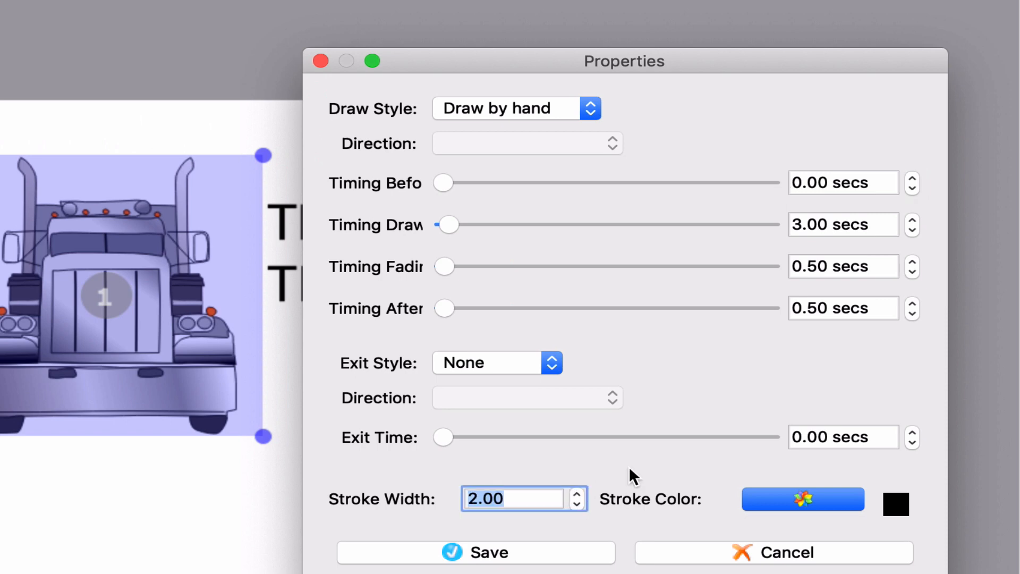
{"action": "left_click", "coordinate": [803, 504]}
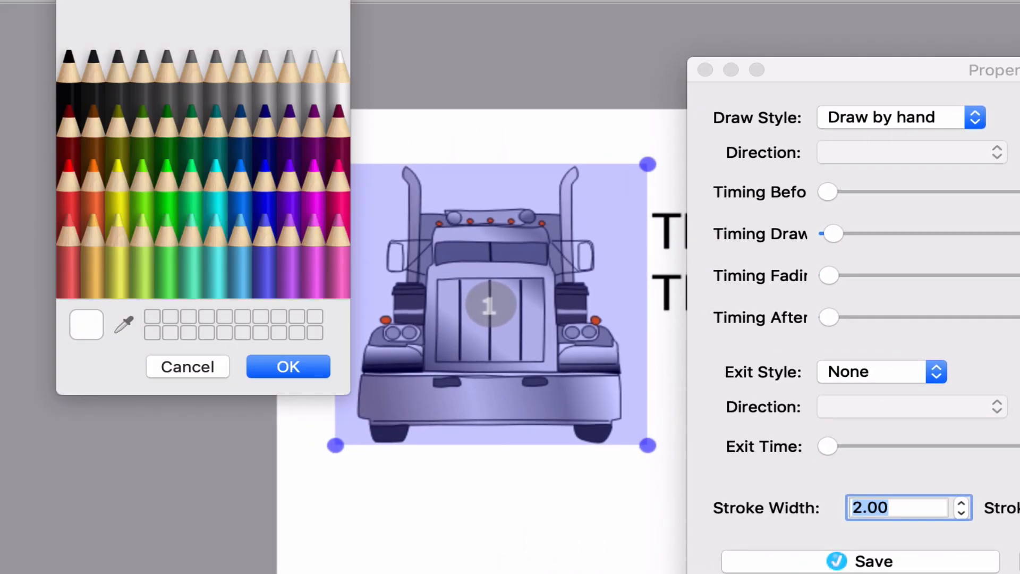
{"action": "left_click", "coordinate": [260, 112]}
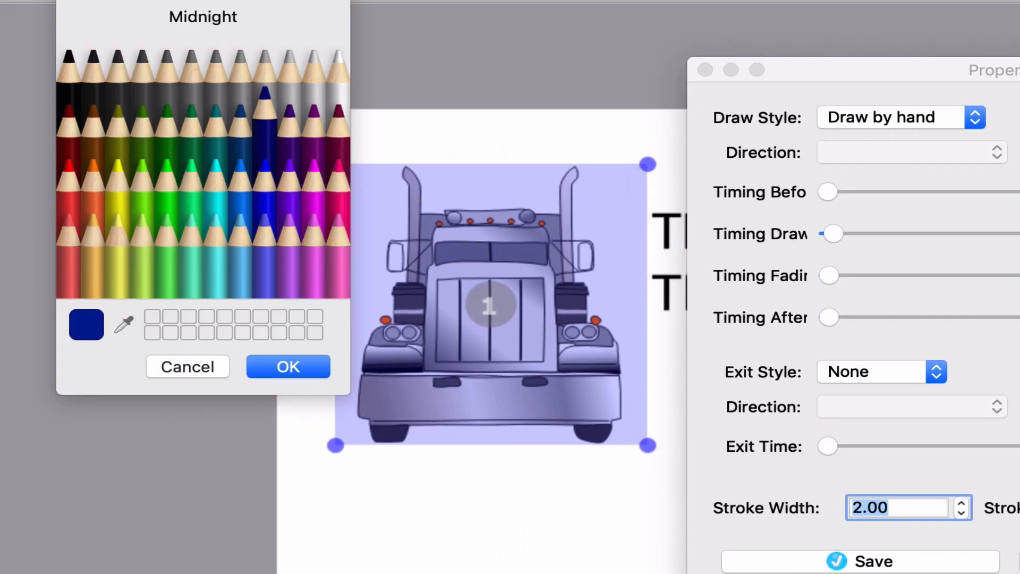
{"action": "left_click", "coordinate": [893, 565]}
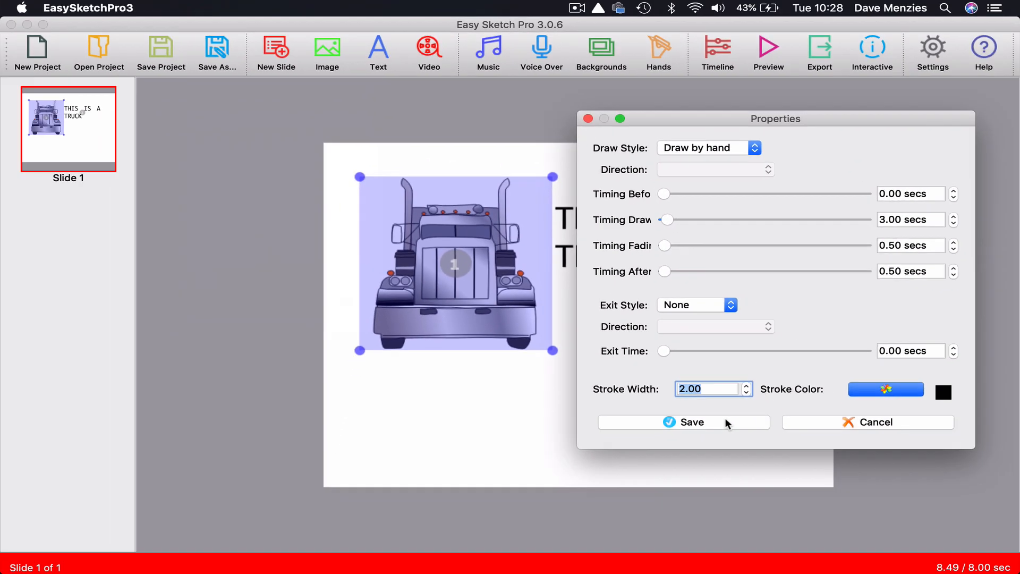
{"action": "left_click", "coordinate": [925, 557]}
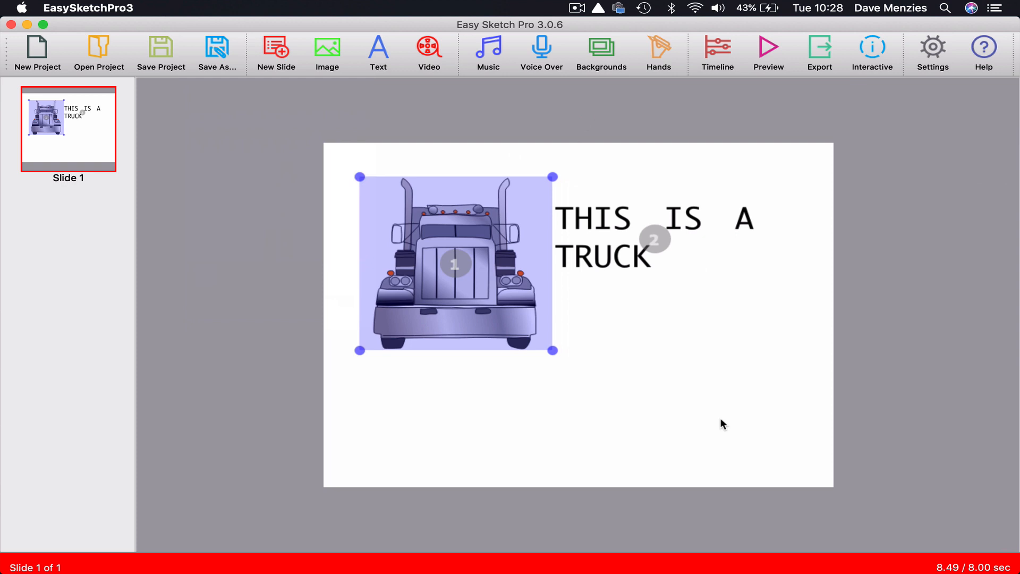
{"action": "left_click", "coordinate": [769, 48]}
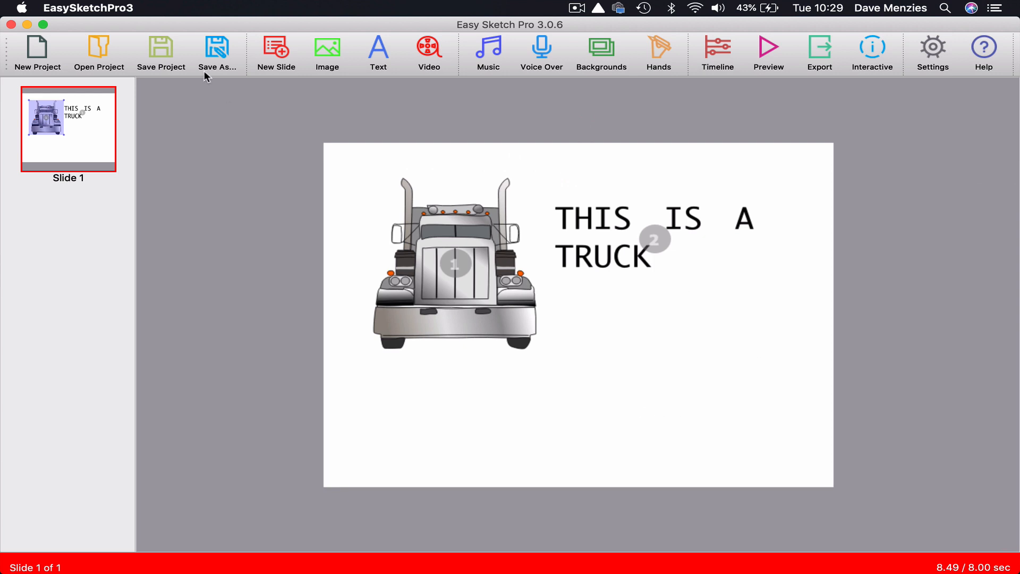
Add a second slide and insert the red and white semi-truck from the Big Rig Trucks & Trailers image library
{"action": "left_click", "coordinate": [274, 48]}
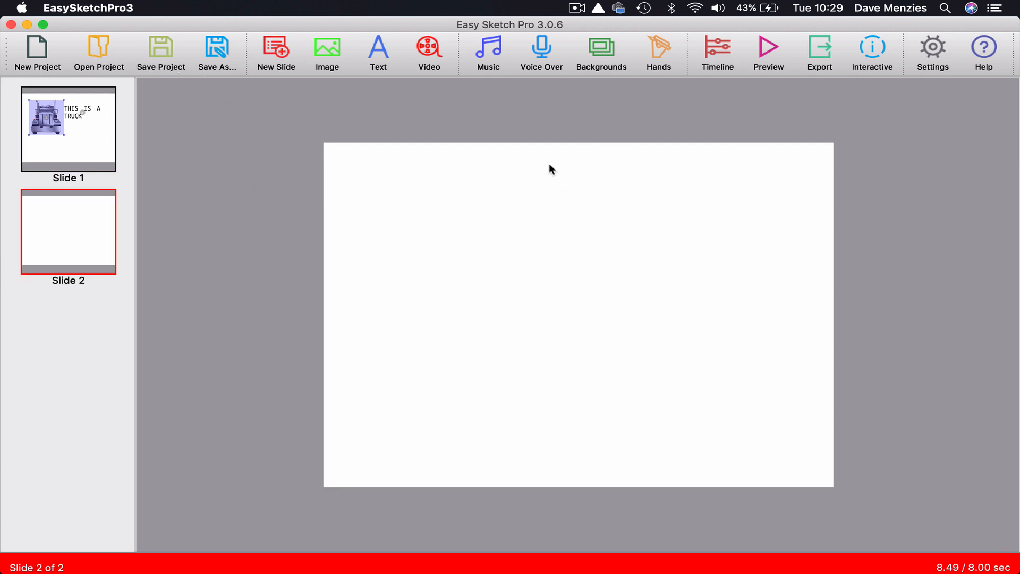
{"action": "left_click", "coordinate": [330, 46]}
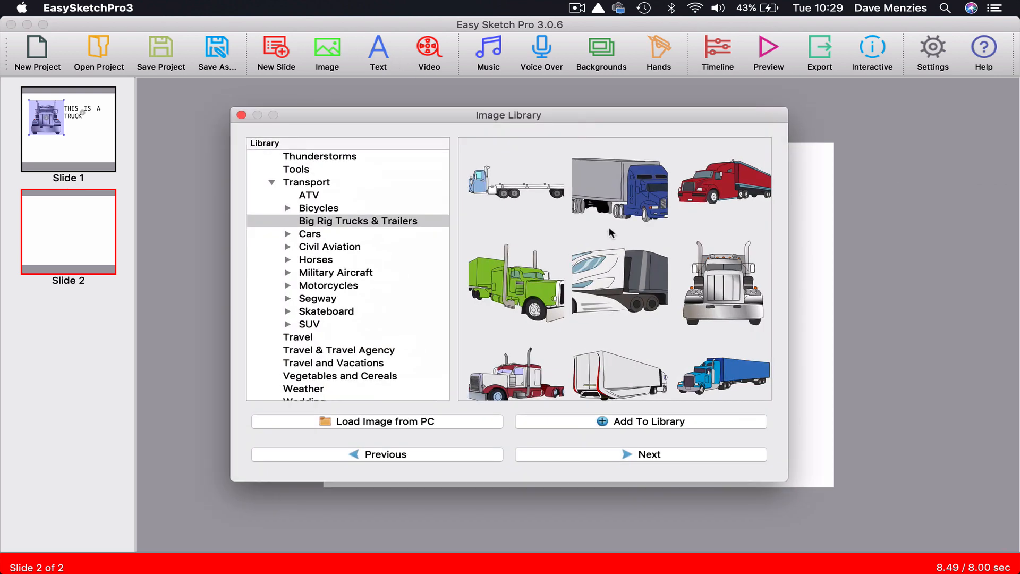
{"action": "scroll", "coordinate": [611, 333], "scroll_direction": "down", "scroll_amount": 3}
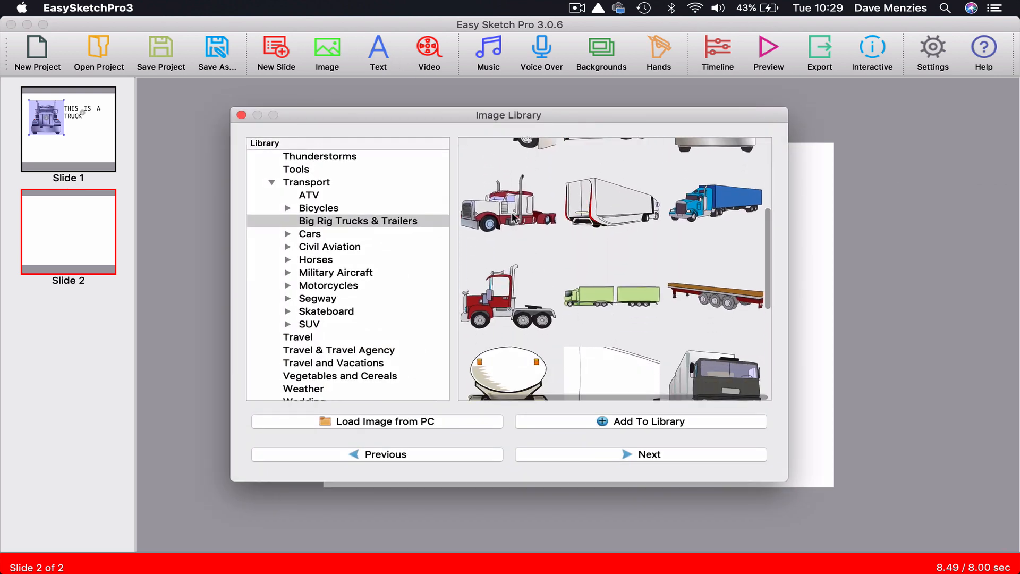
{"action": "double_click", "coordinate": [512, 207]}
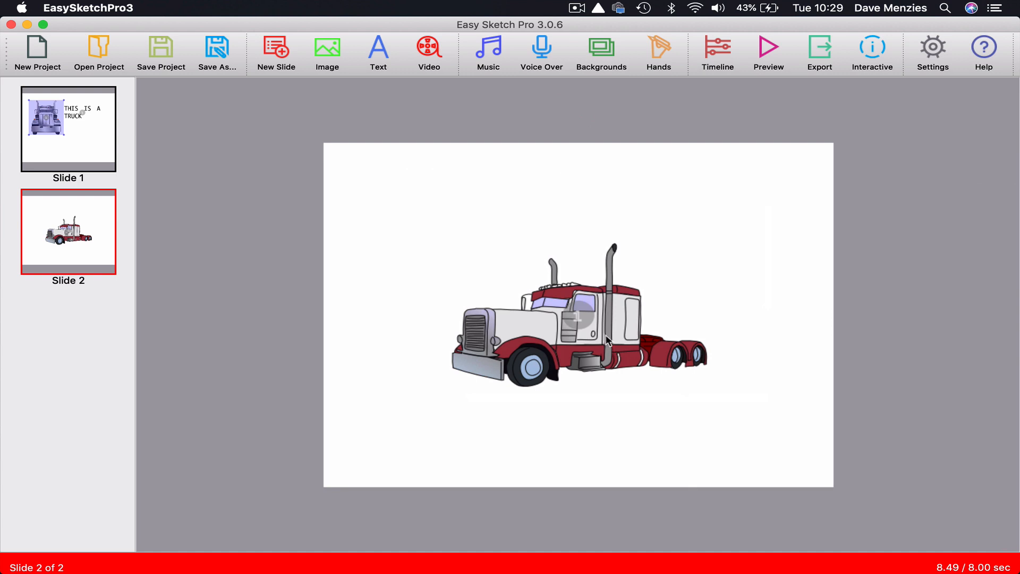
Start a new text for the second slide in a brush script font, reading "THIS IS ANOTHER TRUCK"
{"action": "left_click", "coordinate": [369, 56]}
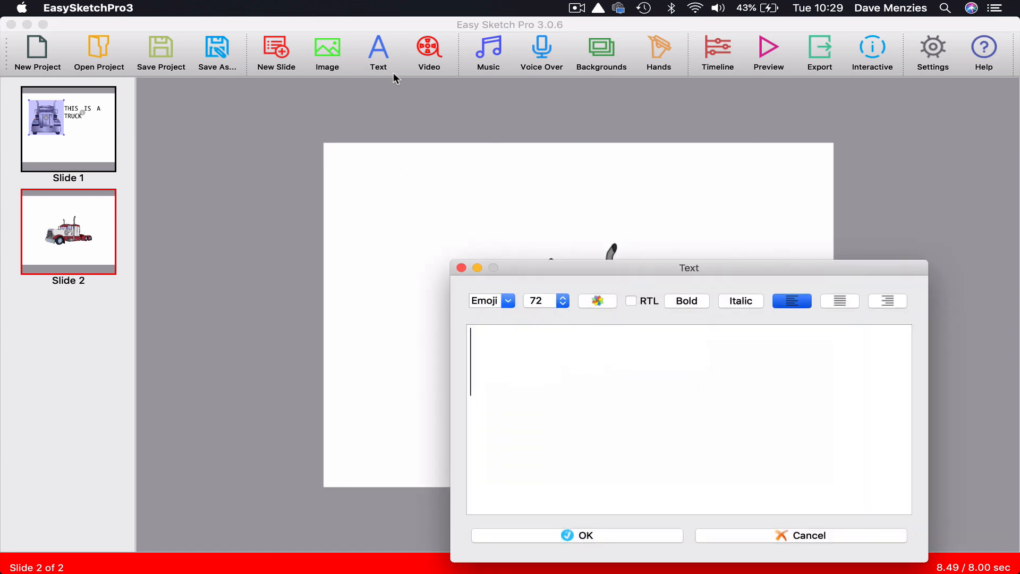
{"action": "left_click", "coordinate": [512, 303]}
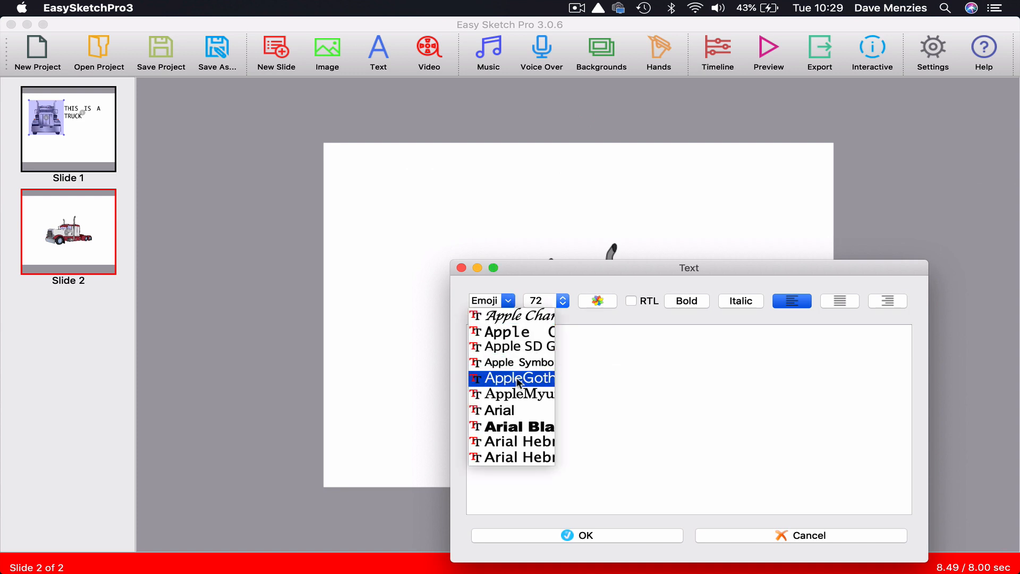
{"action": "scroll", "coordinate": [514, 414], "scroll_direction": "down", "scroll_amount": 10}
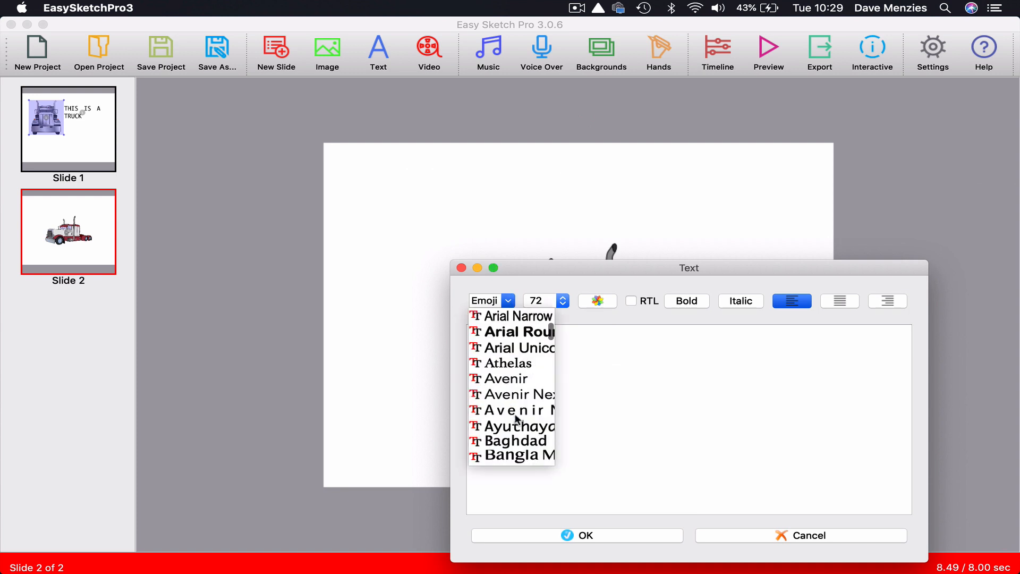
{"action": "left_click", "coordinate": [515, 413]}
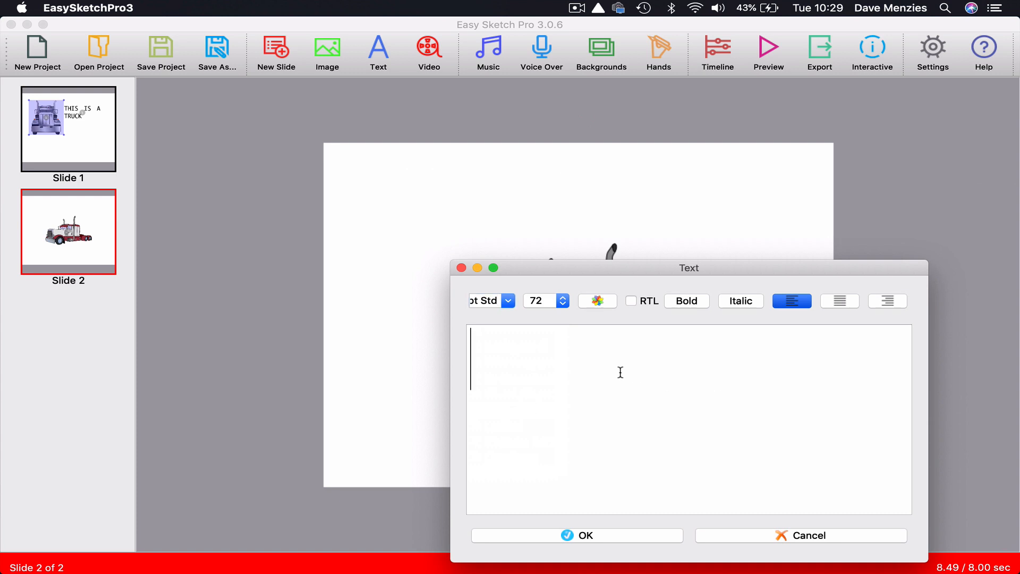
{"action": "type", "text": "THIS IS "}
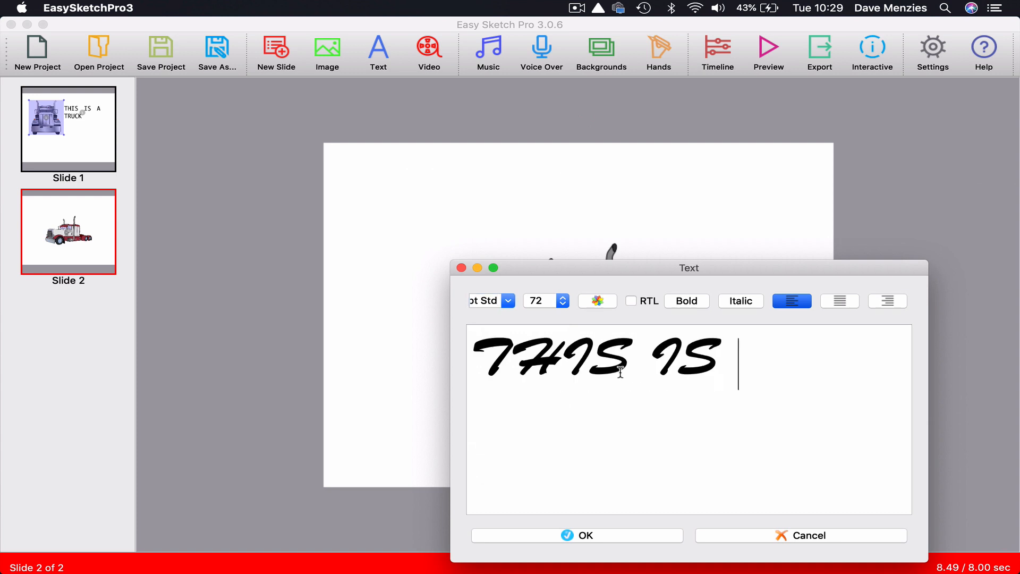
{"action": "type", "text": "ANOTHER TRU"}
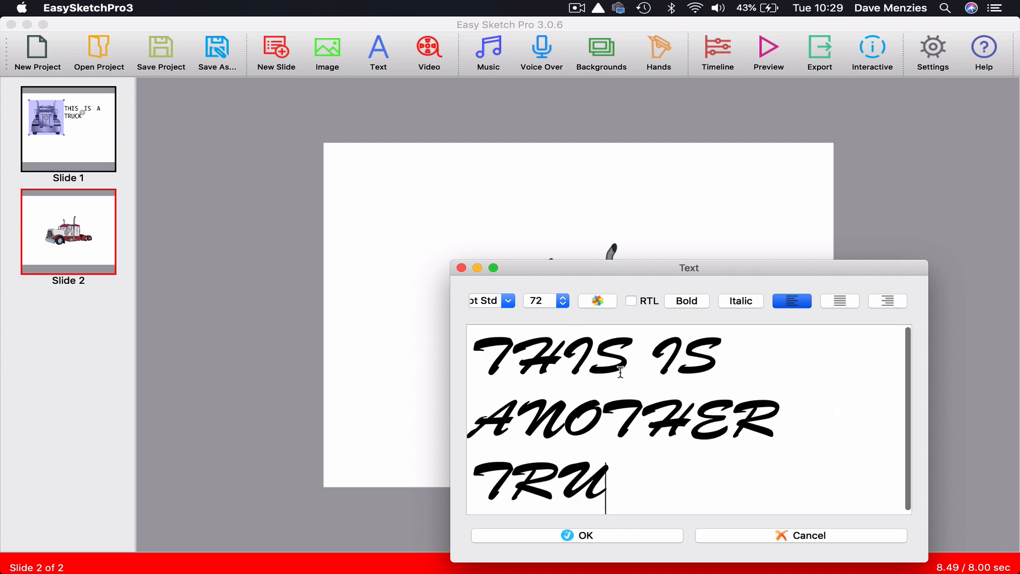
{"action": "type", "text": "CK"}
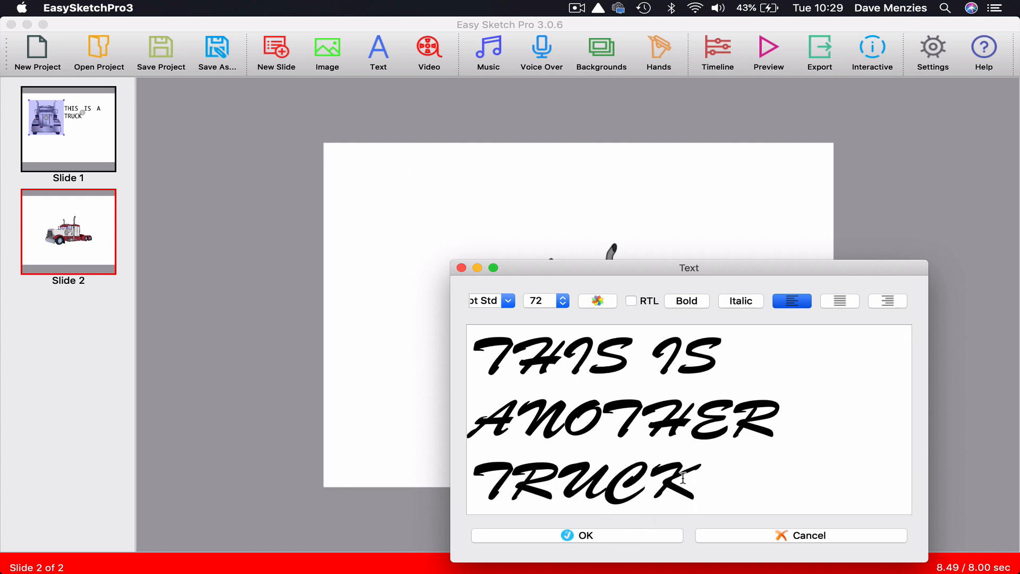
Color the whole "THIS IS ANOTHER TRUCK" text Aqua and add it to the slide
{"action": "left_click_drag", "start_coordinate": [712, 484], "coordinate": [481, 358]}
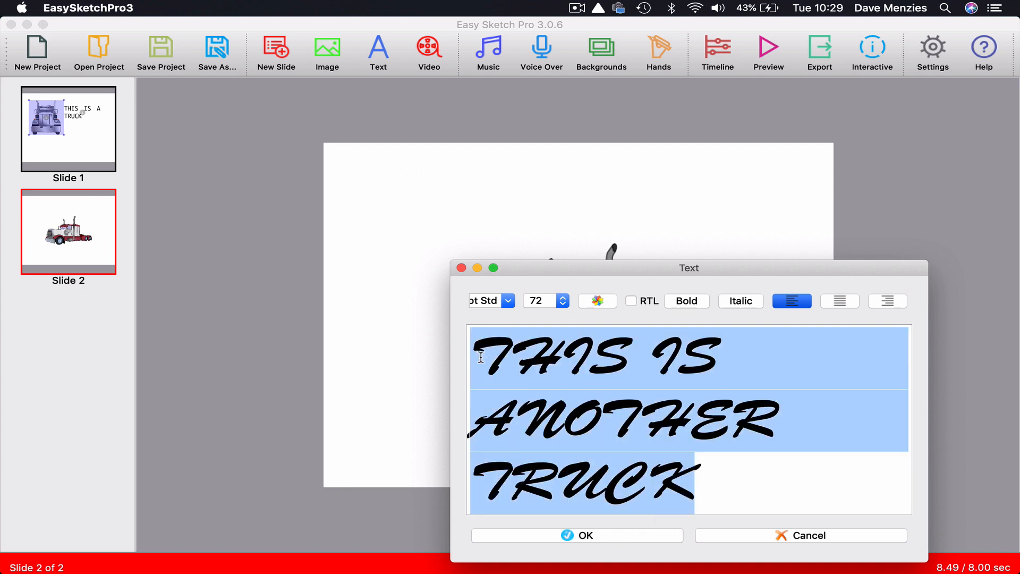
{"action": "left_click", "coordinate": [599, 301]}
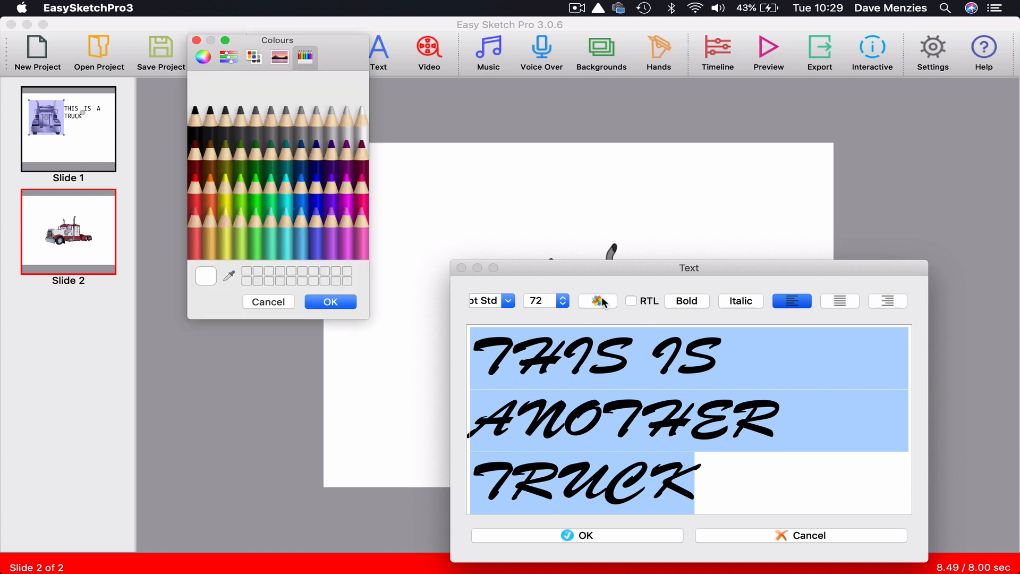
{"action": "left_click", "coordinate": [302, 180]}
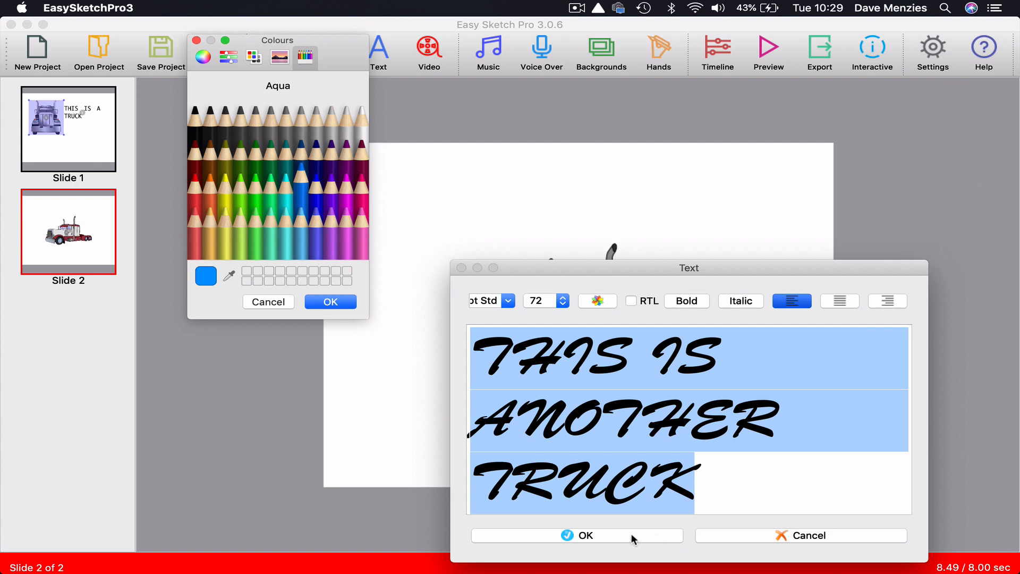
{"action": "left_click", "coordinate": [335, 303]}
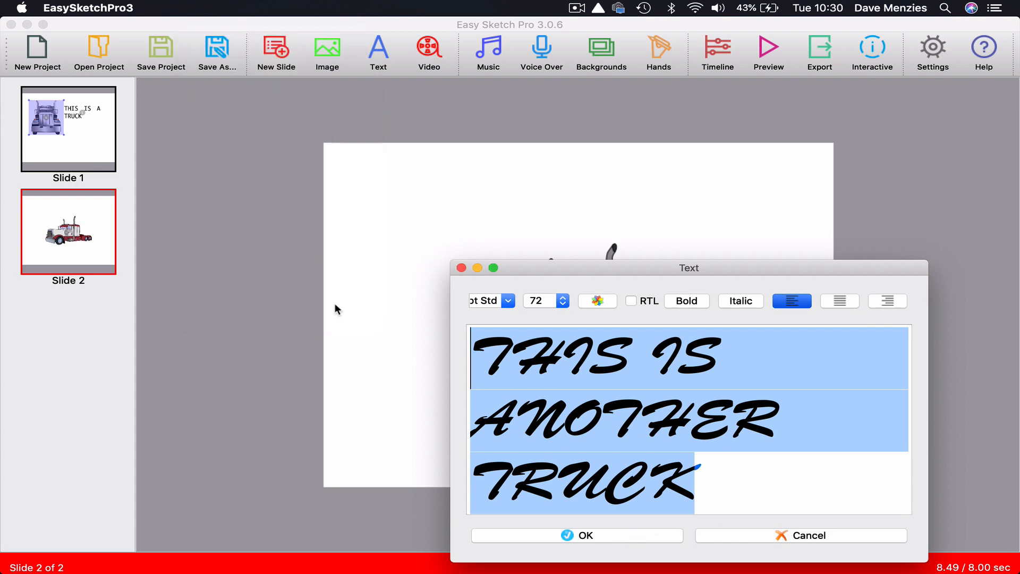
{"action": "left_click", "coordinate": [606, 536]}
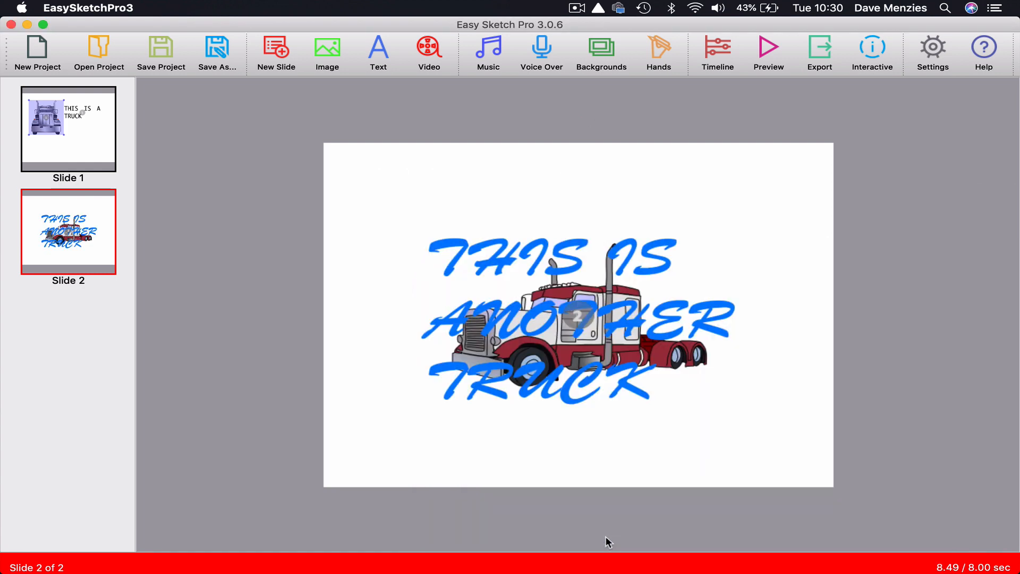
Move the blue text above the front of the truck, shrink it to clear the cab, tilt it slightly upward and deselect it
{"action": "left_click", "coordinate": [572, 356]}
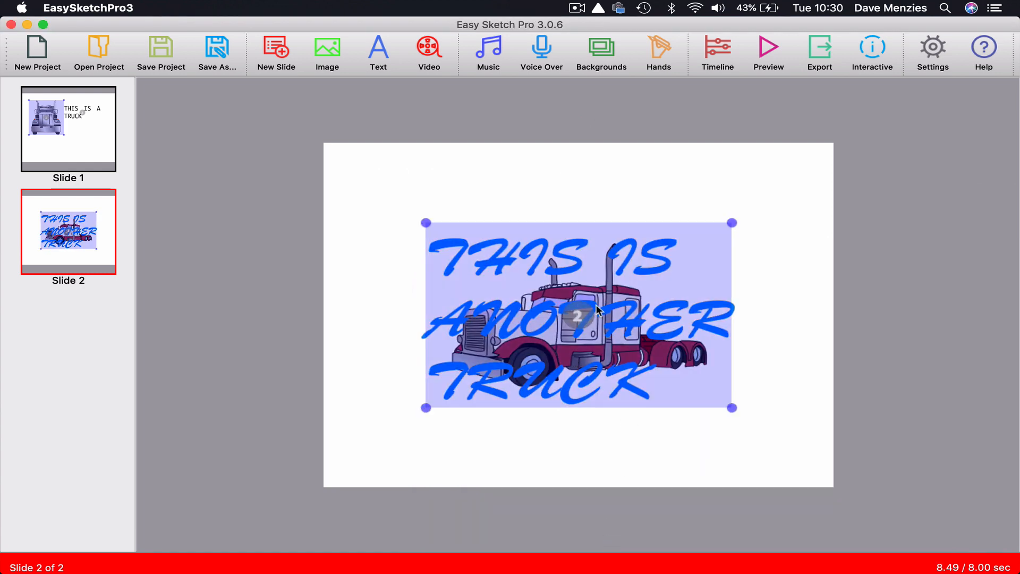
{"action": "left_click_drag", "start_coordinate": [596, 305], "coordinate": [542, 221]}
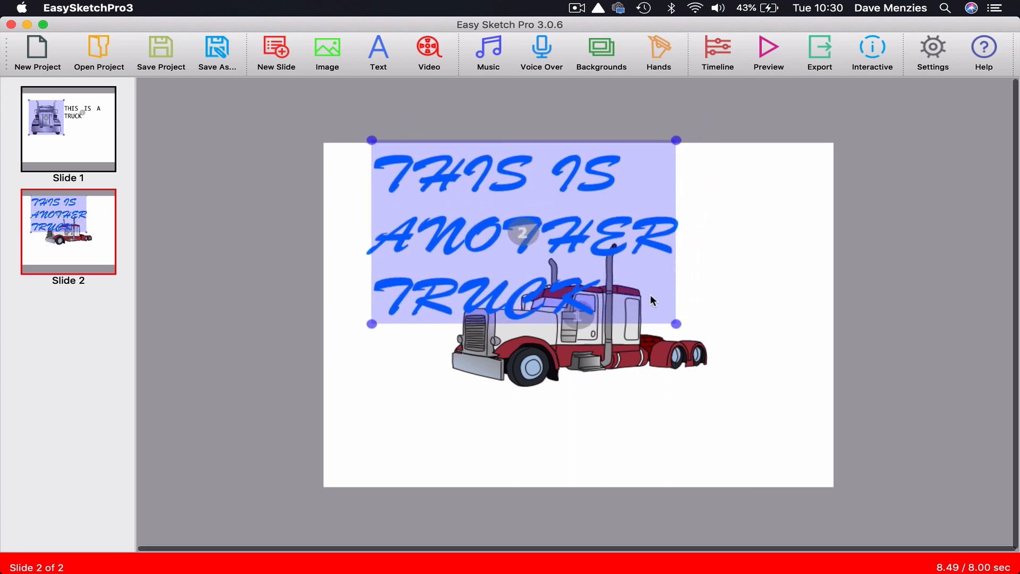
{"action": "left_click_drag", "start_coordinate": [676, 324], "coordinate": [586, 258]}
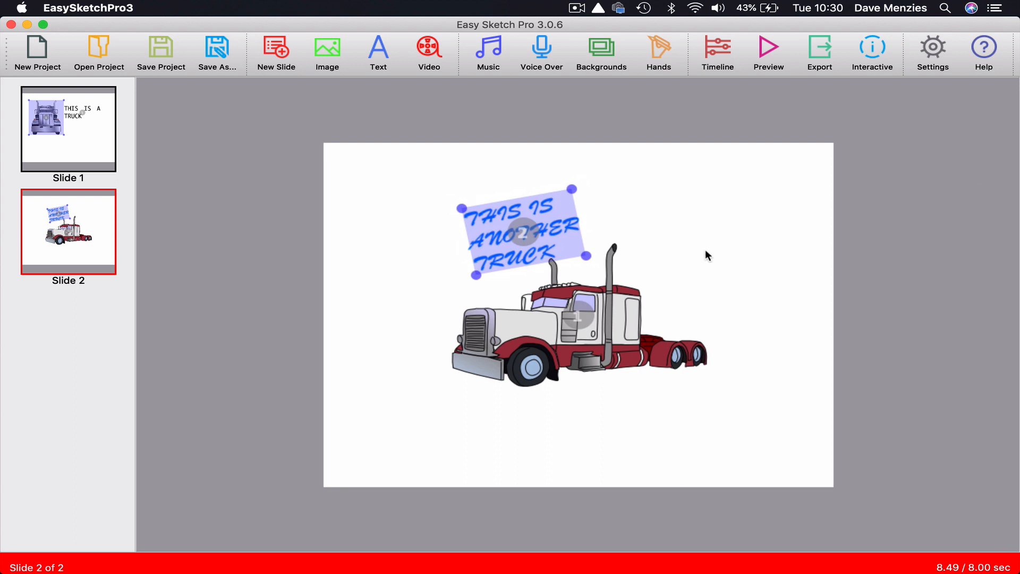
{"action": "left_click", "coordinate": [688, 265]}
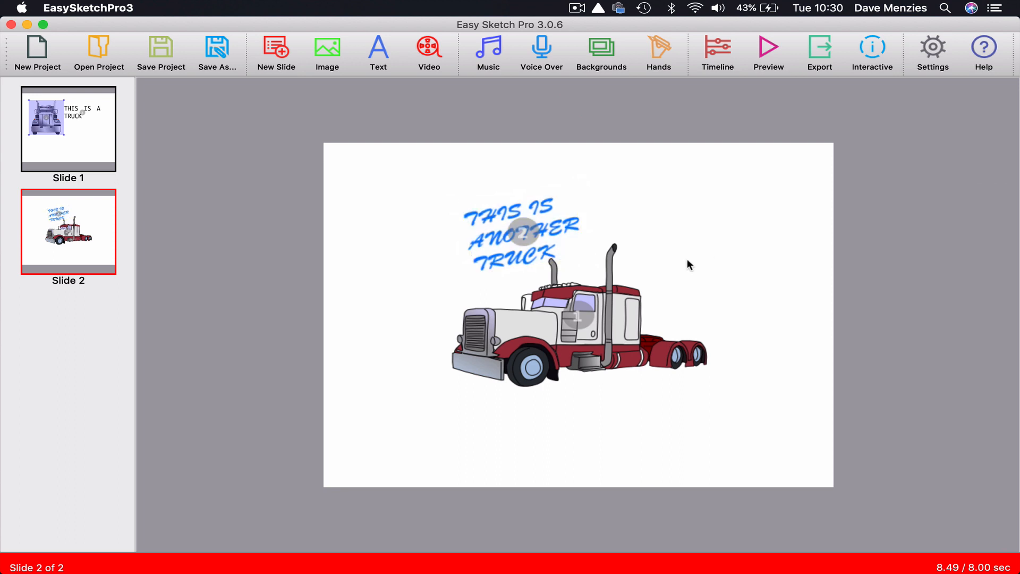
Preview the two-slide project and add a blank third slide
{"action": "left_click", "coordinate": [769, 50]}
{"action": "left_click", "coordinate": [275, 44]}
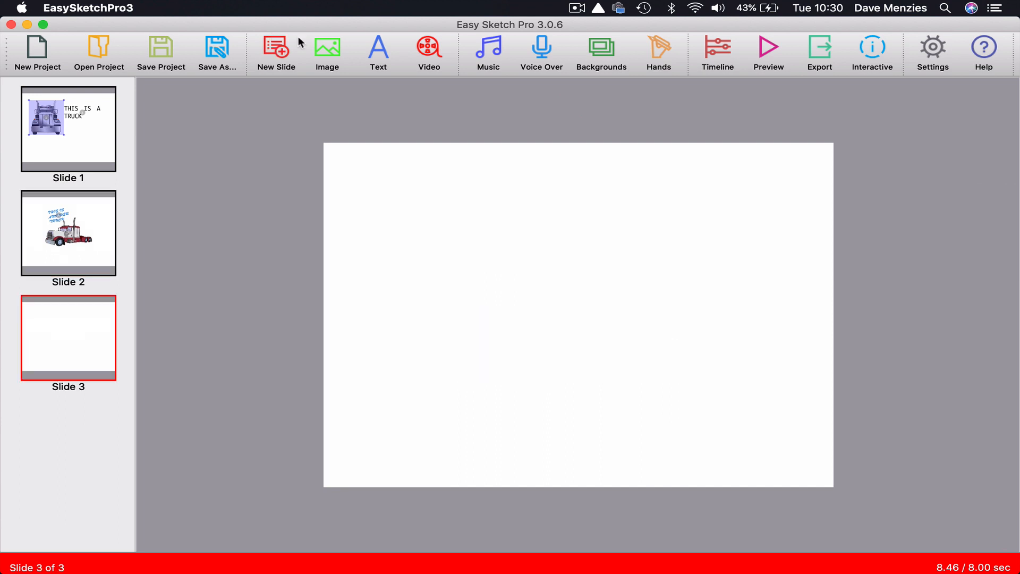
Set the project background to the 34 Street-Herald Sq Station billboard photo from the 640x480 backgrounds library
{"action": "left_click", "coordinate": [606, 51]}
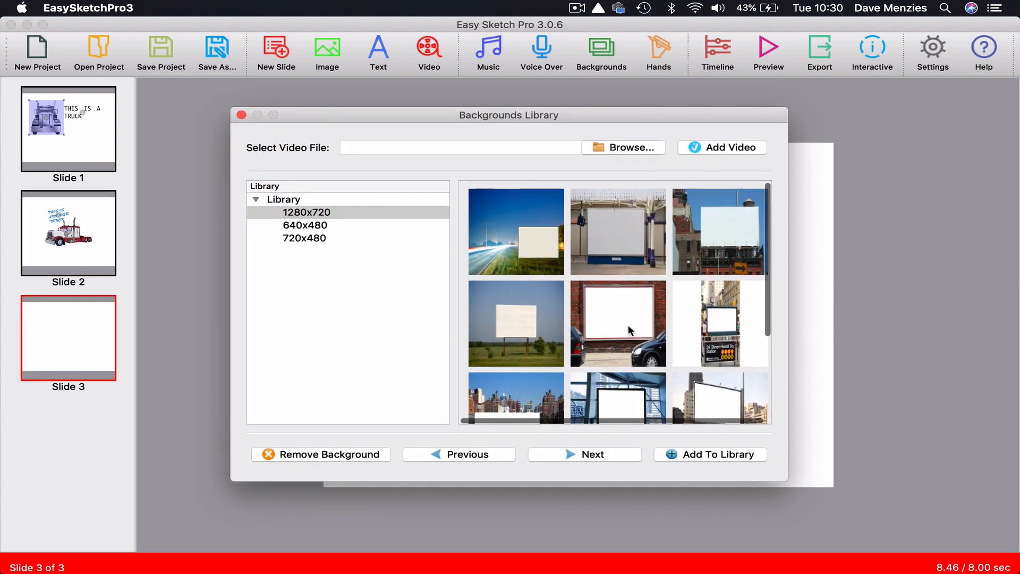
{"action": "scroll", "coordinate": [628, 327], "scroll_direction": "down", "scroll_amount": 3}
{"action": "scroll", "coordinate": [628, 324], "scroll_direction": "up", "scroll_amount": 2}
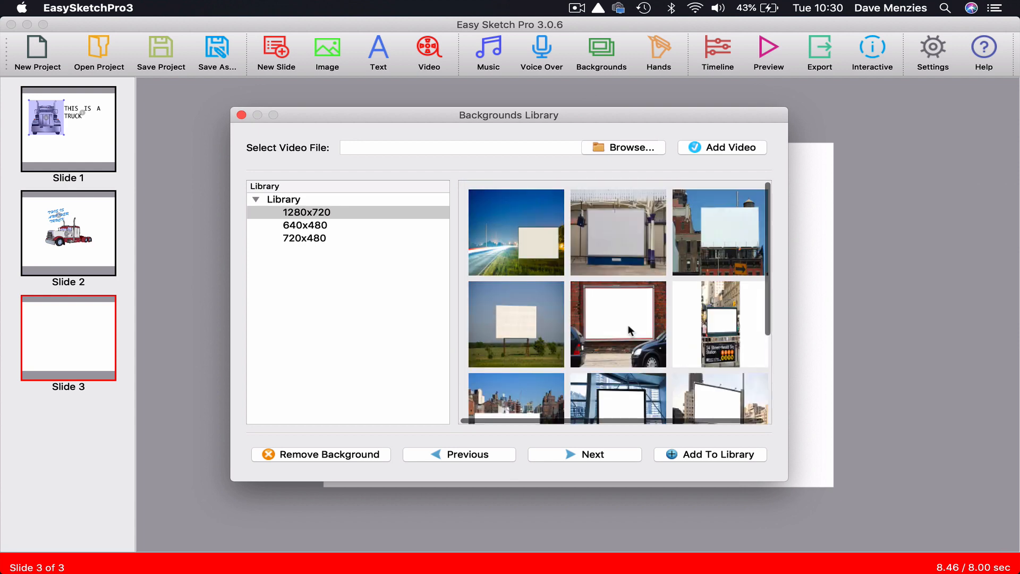
{"action": "scroll", "coordinate": [628, 324], "scroll_direction": "down", "scroll_amount": 2}
{"action": "scroll", "coordinate": [629, 324], "scroll_direction": "up", "scroll_amount": 2}
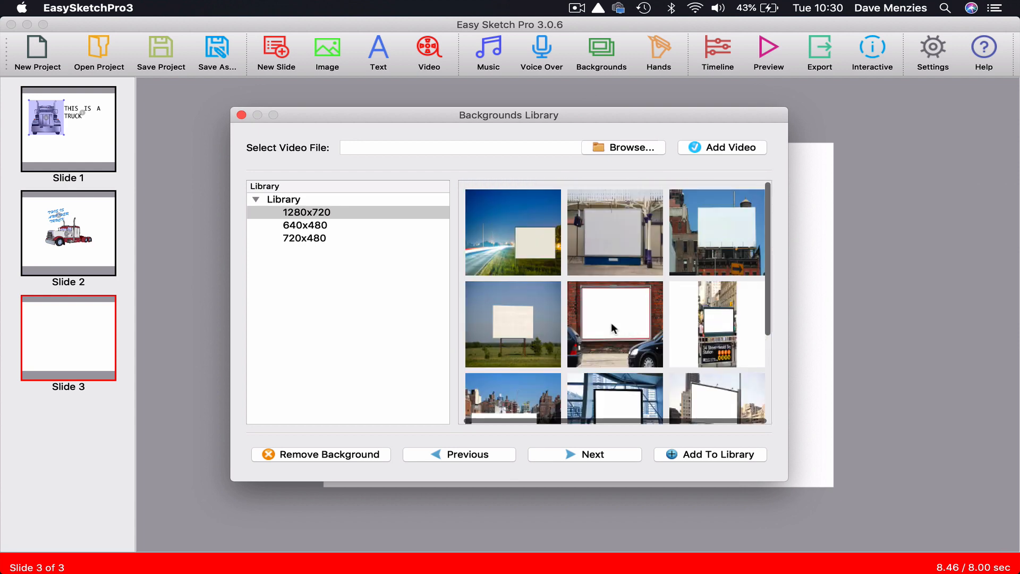
{"action": "left_click", "coordinate": [302, 226]}
{"action": "scroll", "coordinate": [625, 332], "scroll_direction": "down", "scroll_amount": 4}
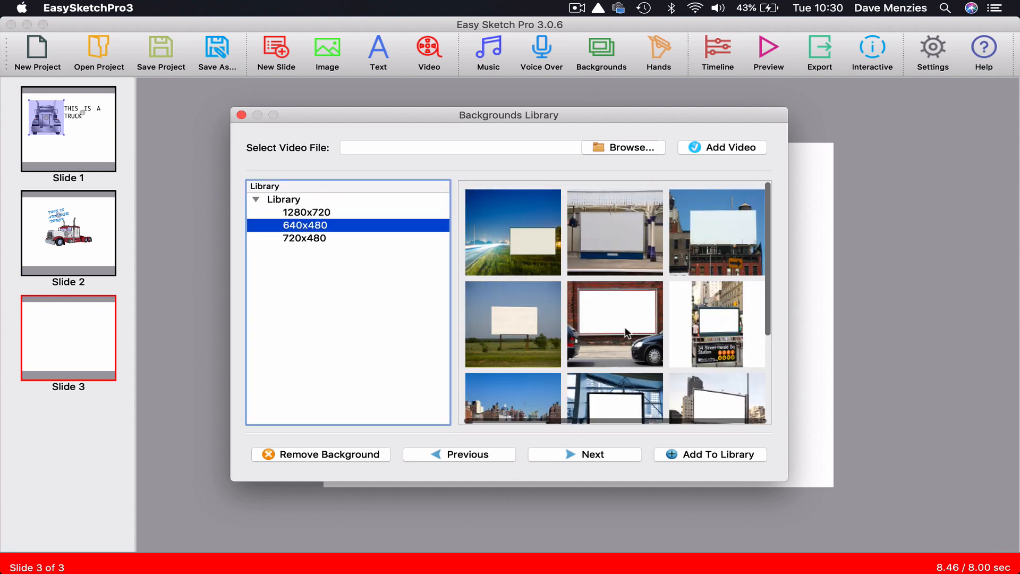
{"action": "scroll", "coordinate": [625, 329], "scroll_direction": "up", "scroll_amount": 4}
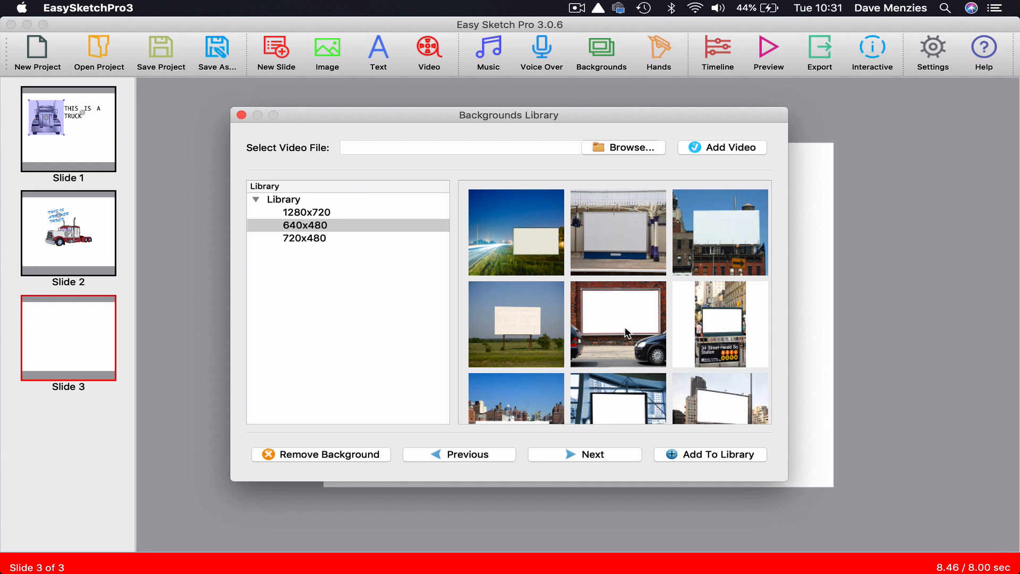
{"action": "scroll", "coordinate": [625, 330], "scroll_direction": "down", "scroll_amount": 4}
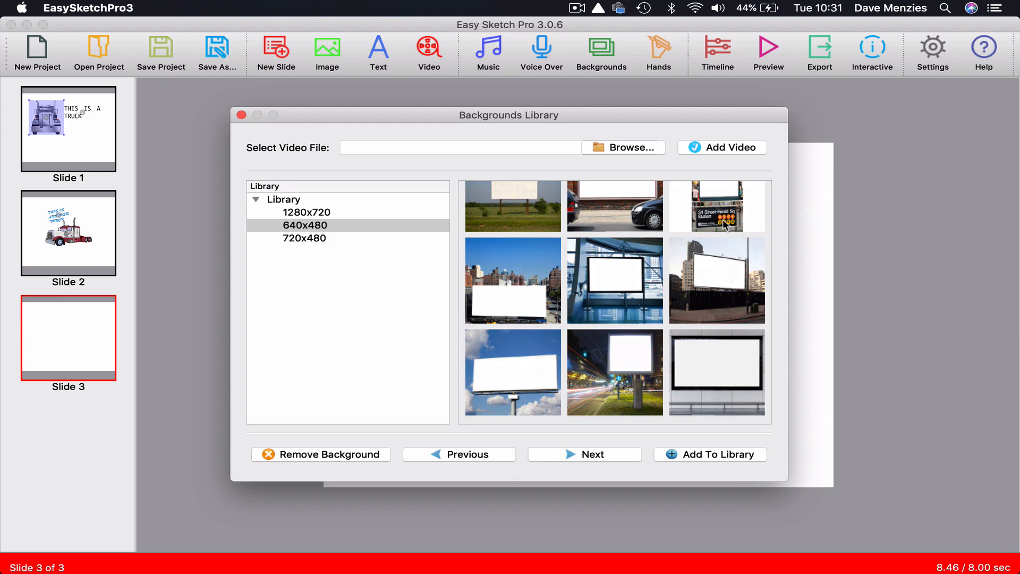
{"action": "scroll", "coordinate": [724, 223], "scroll_direction": "up", "scroll_amount": 4}
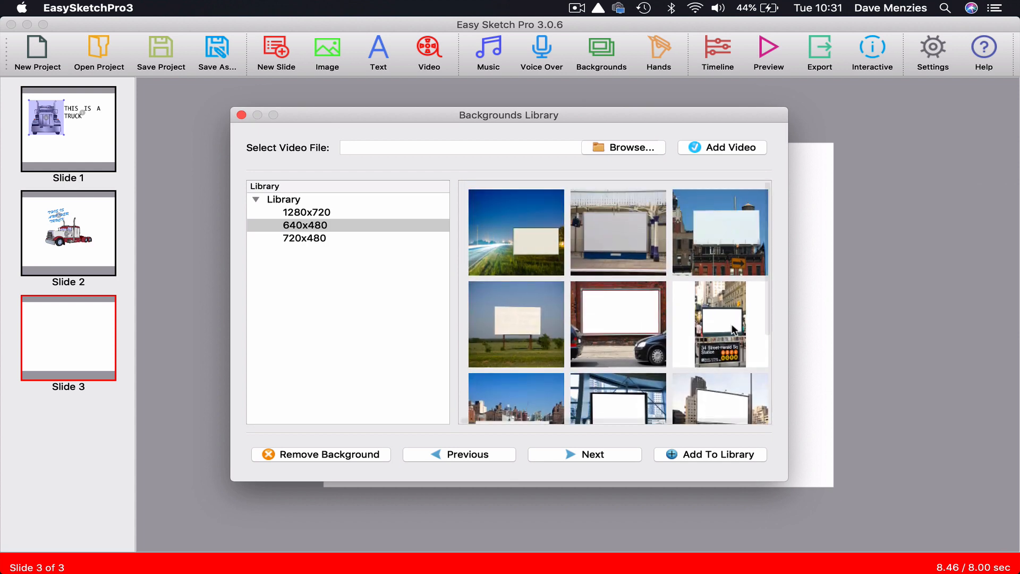
{"action": "double_click", "coordinate": [734, 330]}
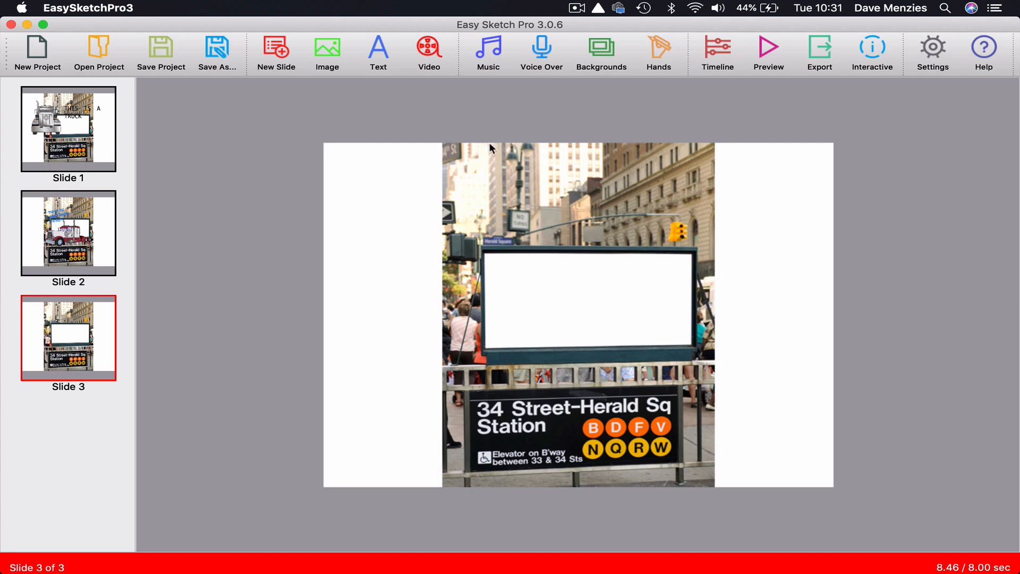
Insert the brown flatbed trailer from Big Rig Trucks & Trailers on slide 3, shrinking and tilting it to fit inside the billboard
{"action": "left_click", "coordinate": [327, 52]}
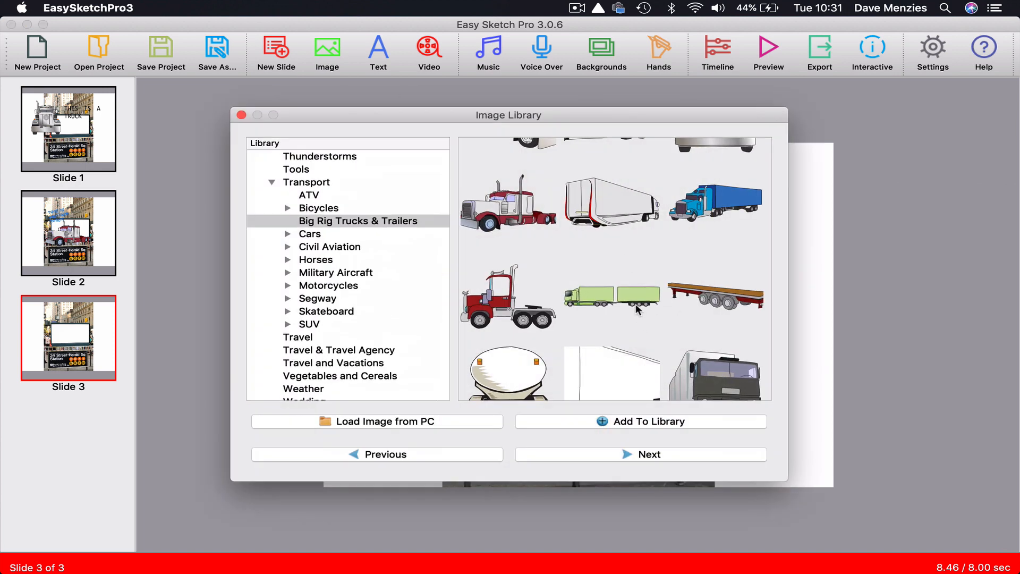
{"action": "scroll", "coordinate": [637, 309], "scroll_direction": "down", "scroll_amount": 5}
{"action": "scroll", "coordinate": [636, 311], "scroll_direction": "down", "scroll_amount": 3}
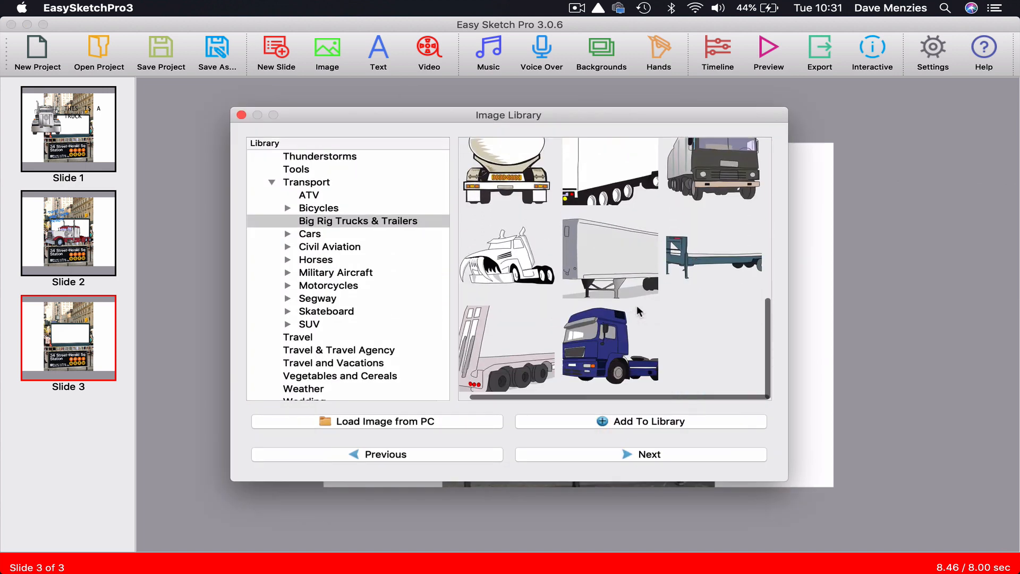
{"action": "scroll", "coordinate": [638, 308], "scroll_direction": "up", "scroll_amount": 5}
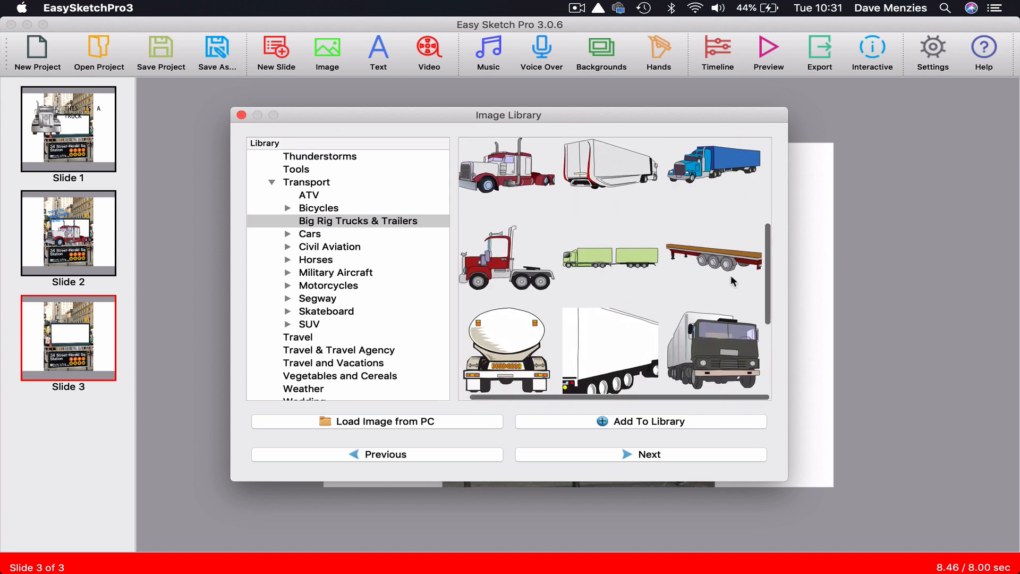
{"action": "double_click", "coordinate": [739, 262]}
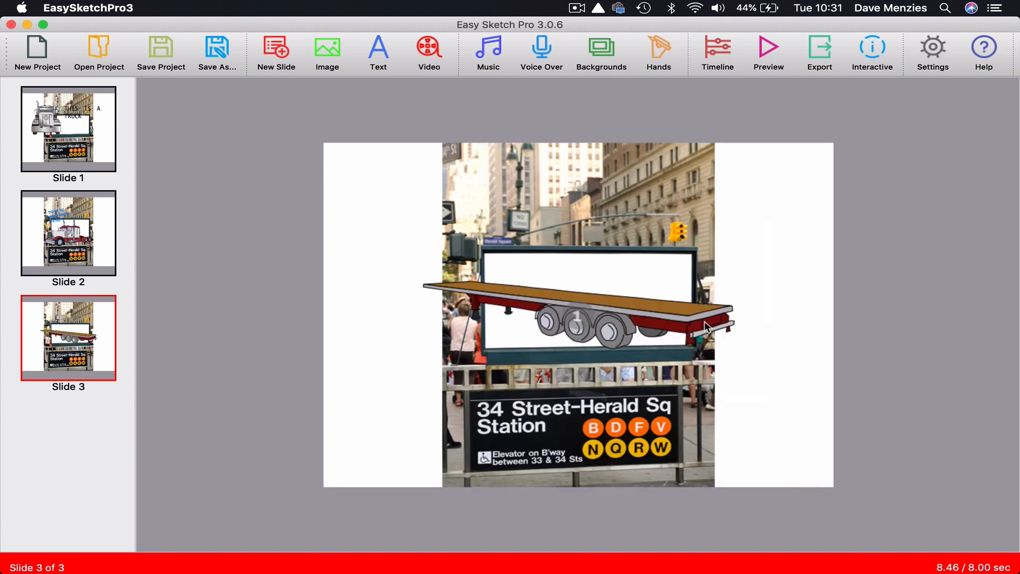
{"action": "left_click", "coordinate": [566, 316]}
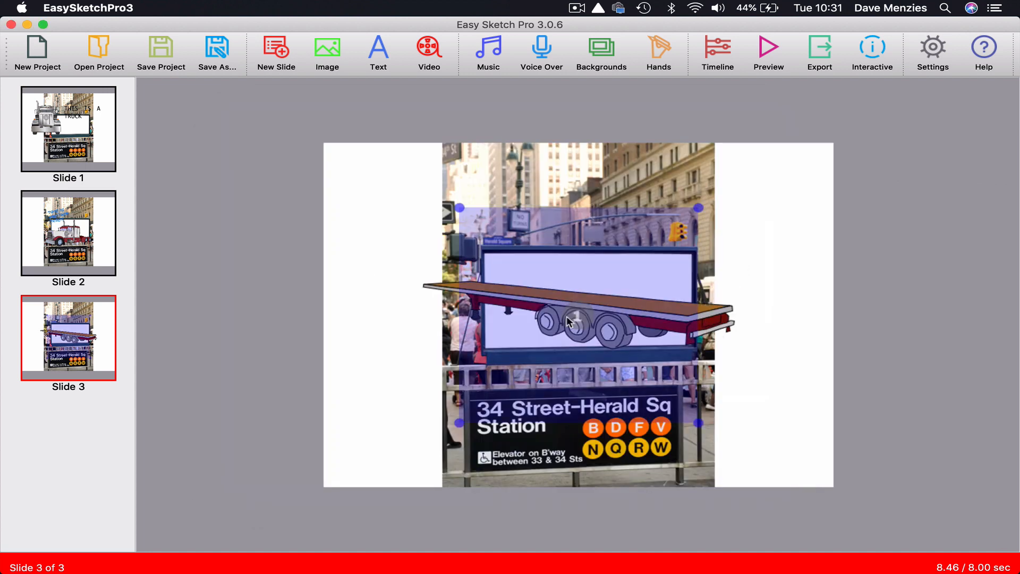
{"action": "left_click_drag", "start_coordinate": [457, 206], "coordinate": [536, 254]}
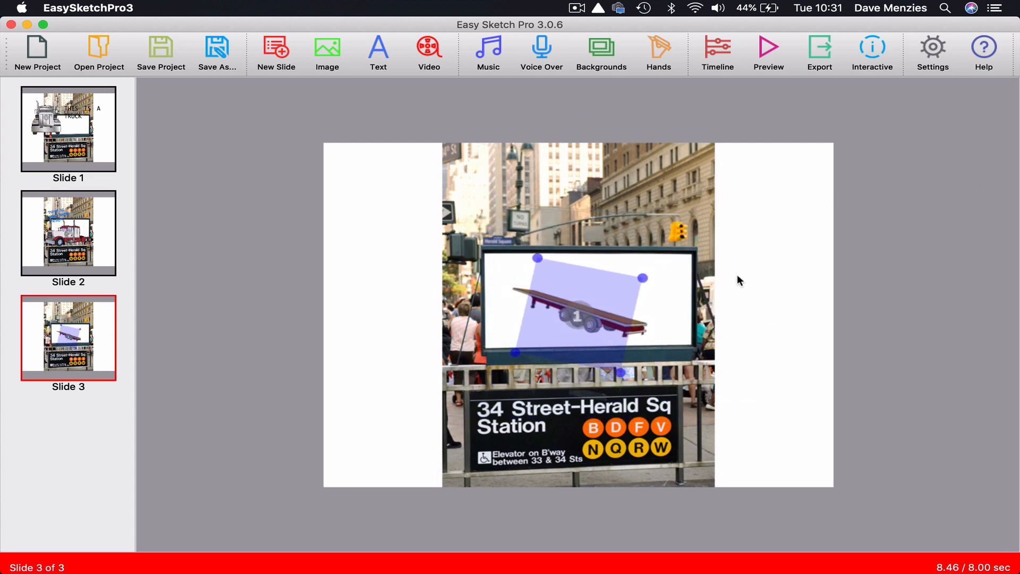
Add the text "THIS IS A TRAILER" to slide 3 at font size 32
{"action": "left_click", "coordinate": [380, 52]}
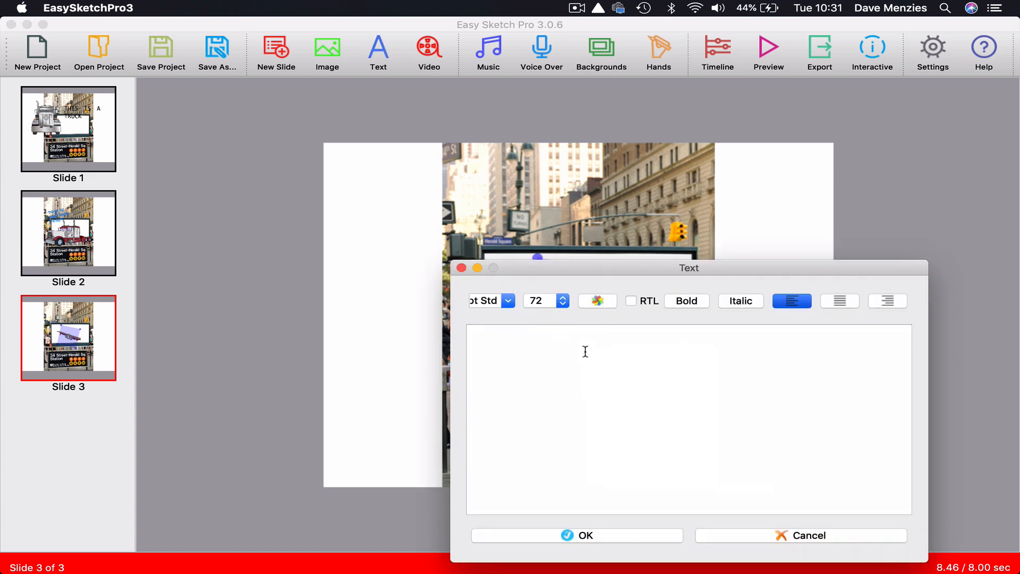
{"action": "type", "text": "THIS IS A TRA"}
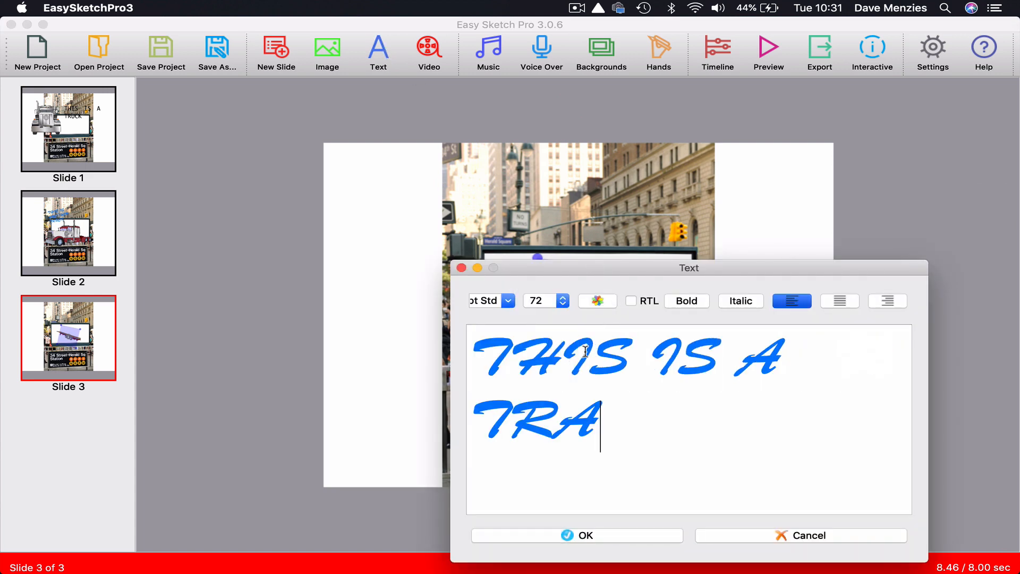
{"action": "type", "text": "ILER"}
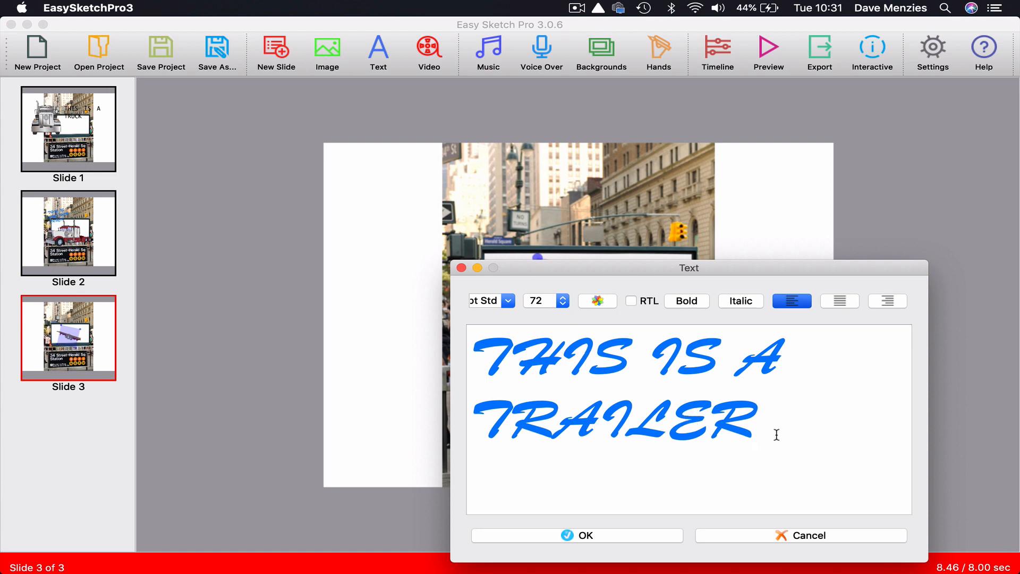
{"action": "key", "text": "super+a"}
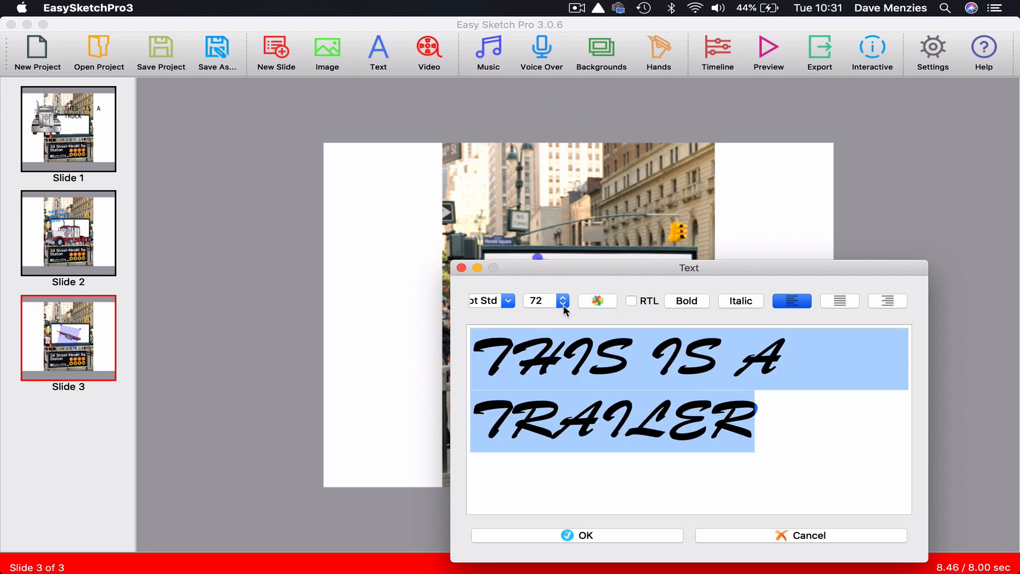
{"action": "left_click", "coordinate": [563, 305]}
{"action": "left_click", "coordinate": [538, 264]}
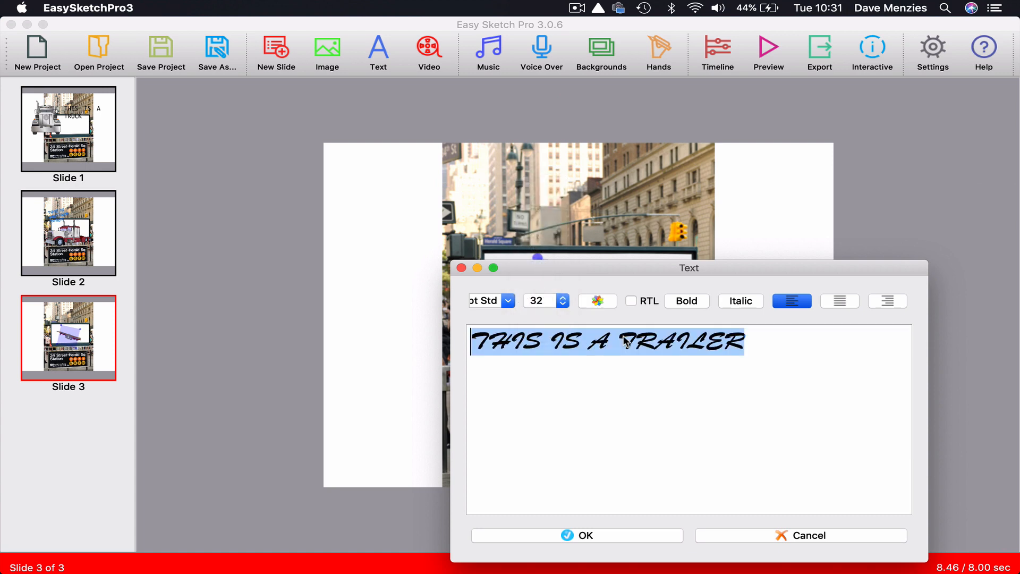
{"action": "left_click", "coordinate": [624, 535]}
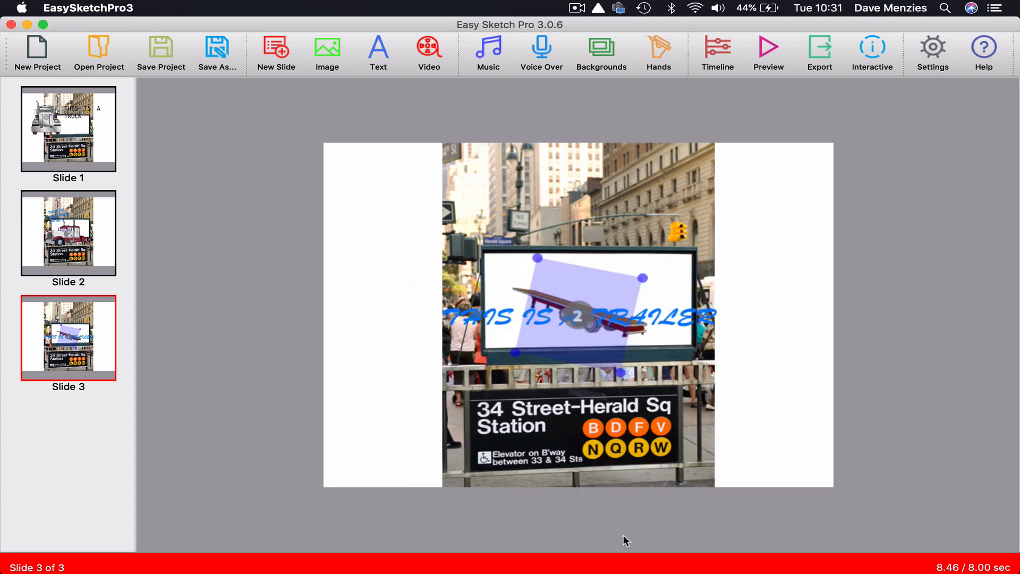
Shrink the trailer text and place it above the trailer inside the billboard, then preview the project
{"action": "left_click", "coordinate": [534, 316]}
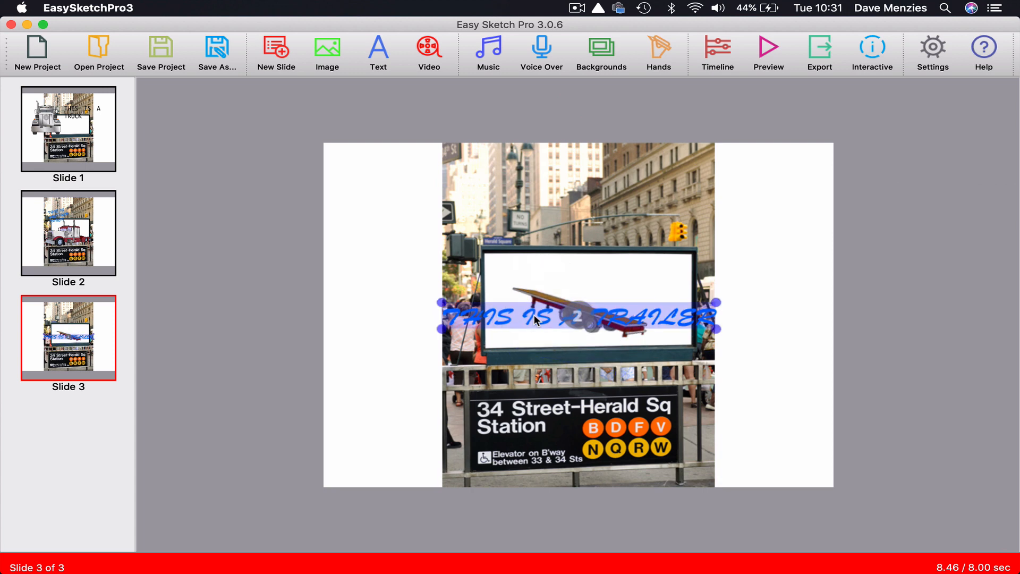
{"action": "left_click_drag", "start_coordinate": [443, 304], "coordinate": [543, 272]}
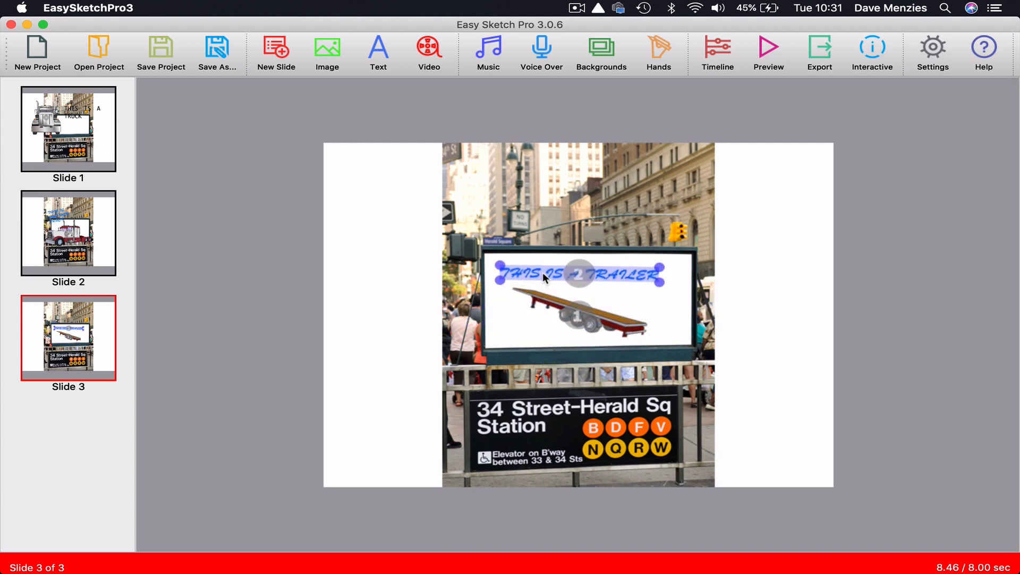
{"action": "left_click", "coordinate": [768, 346]}
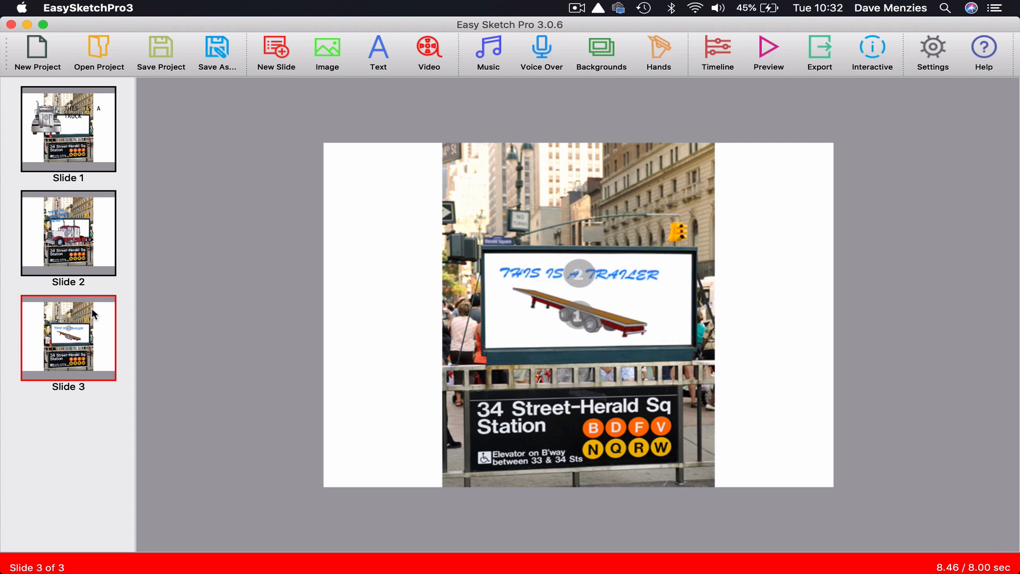
{"action": "left_click", "coordinate": [767, 46]}
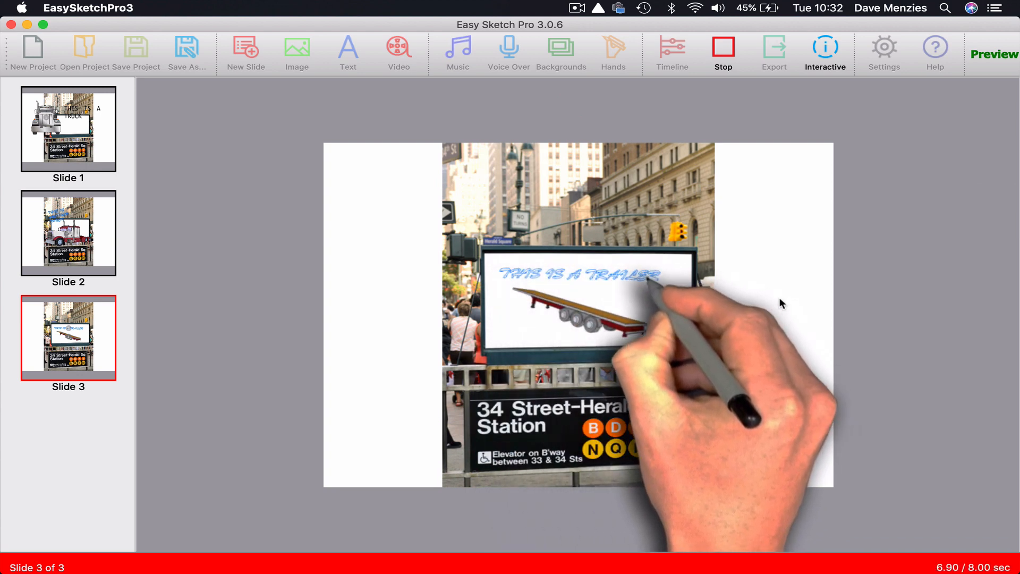
On slide 1, shrink the truck and its text to sit side by side inside the billboard, and preview the project
{"action": "left_click", "coordinate": [81, 118]}
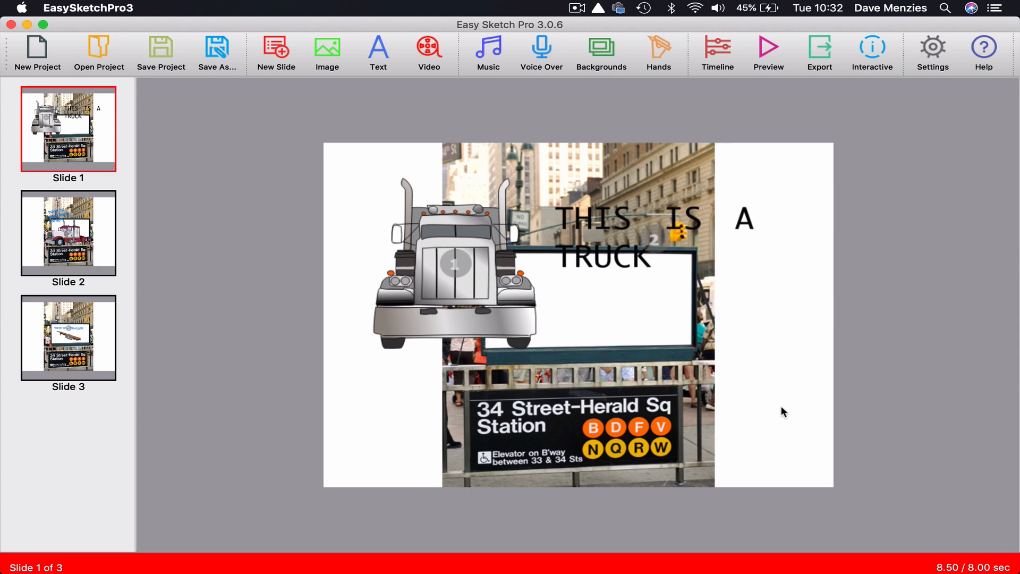
{"action": "left_click", "coordinate": [463, 217]}
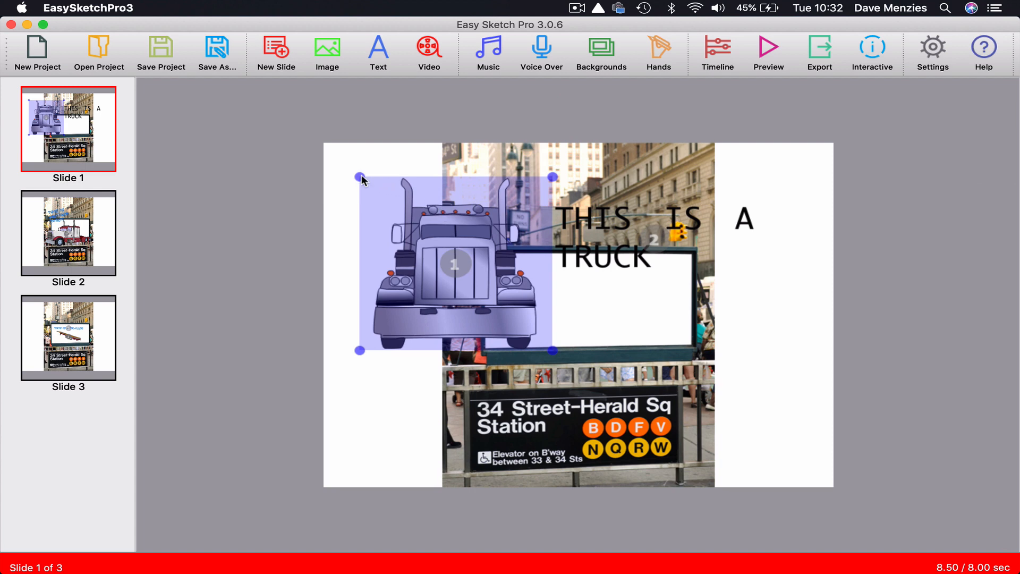
{"action": "left_click_drag", "start_coordinate": [361, 176], "coordinate": [570, 267]}
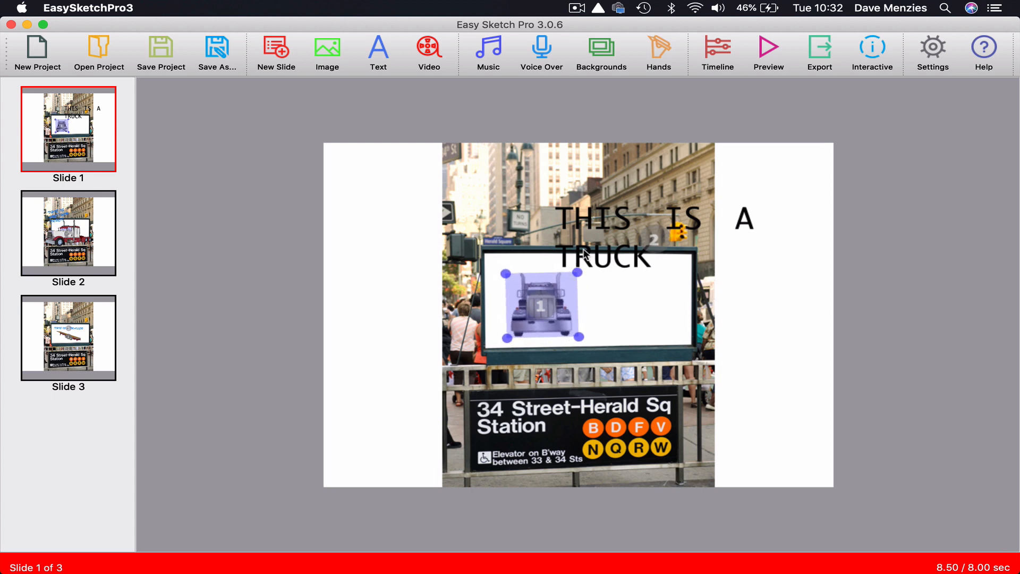
{"action": "left_click", "coordinate": [575, 210]}
{"action": "left_click_drag", "start_coordinate": [559, 200], "coordinate": [613, 290]}
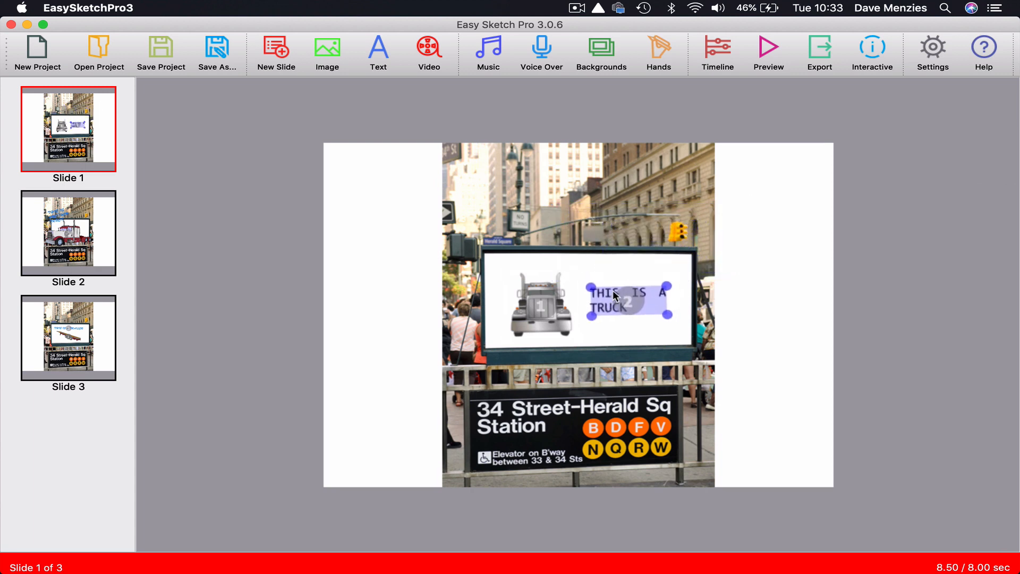
{"action": "left_click", "coordinate": [795, 246]}
{"action": "left_click", "coordinate": [770, 48]}
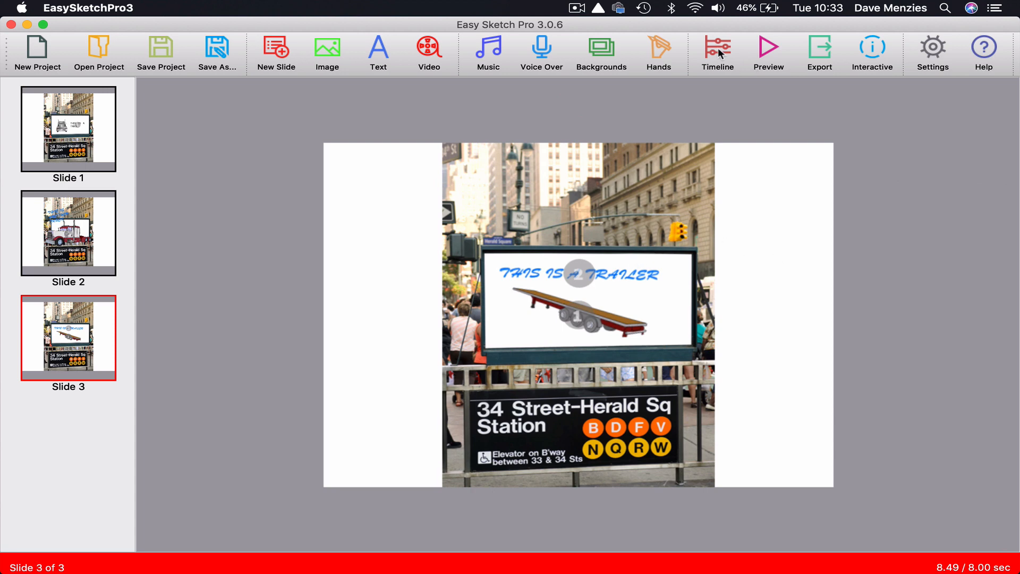
Compare draw and drag hands in both sizes, and choose the first WhiteMale draw hand at Small Size (750 px)
{"action": "left_click", "coordinate": [659, 47]}
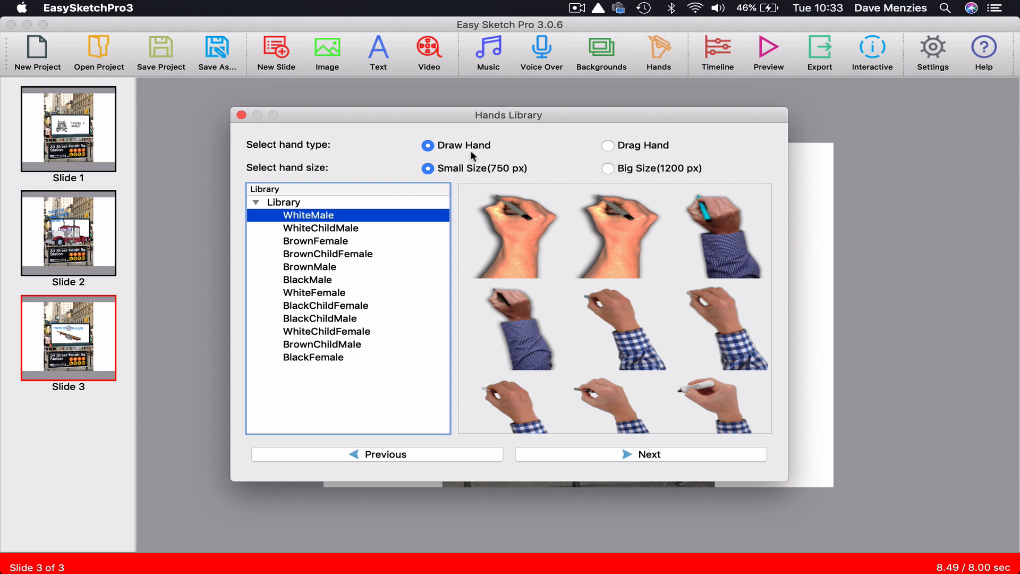
{"action": "left_click", "coordinate": [614, 146]}
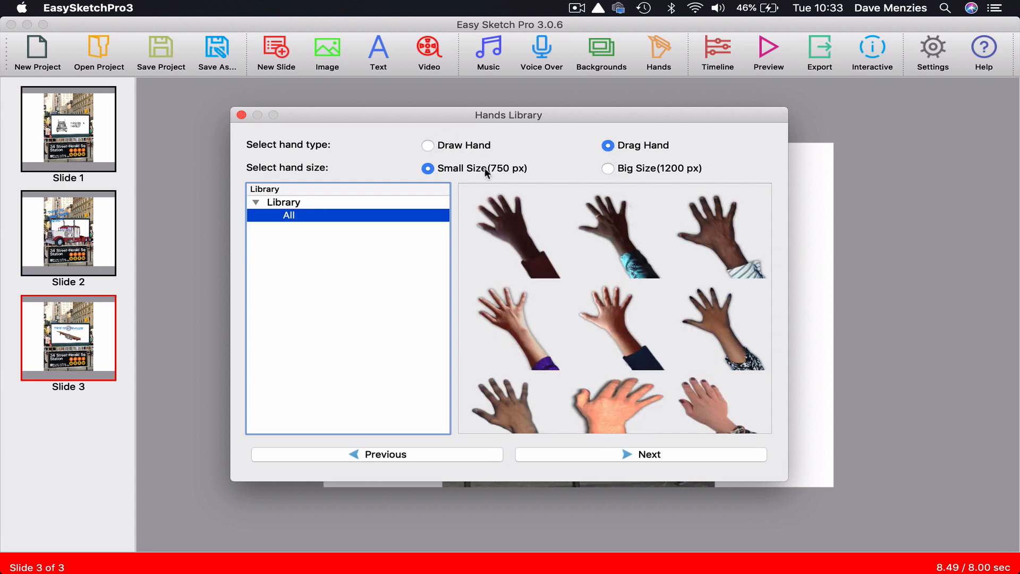
{"action": "left_click", "coordinate": [426, 143]}
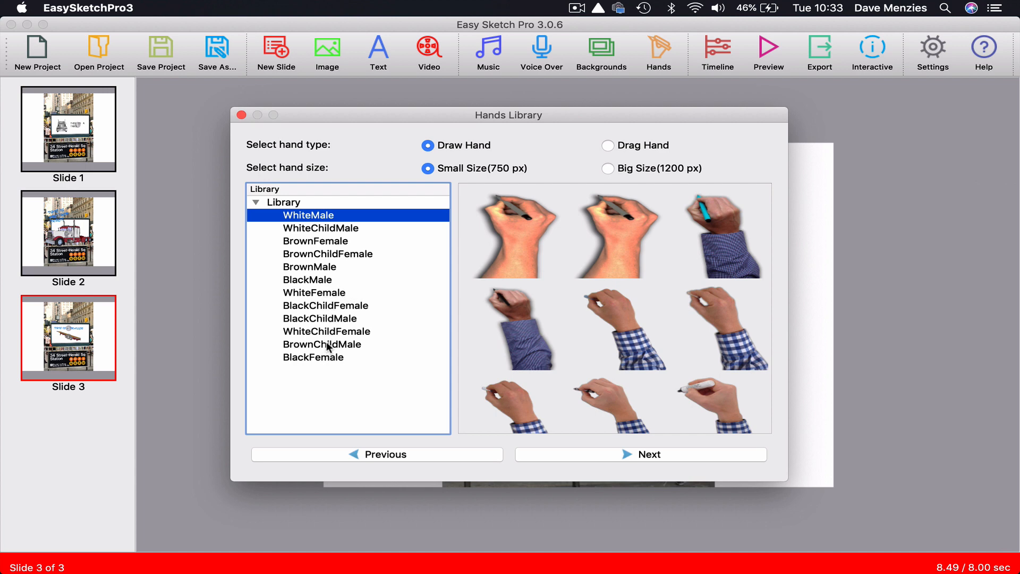
{"action": "left_click", "coordinate": [609, 169]}
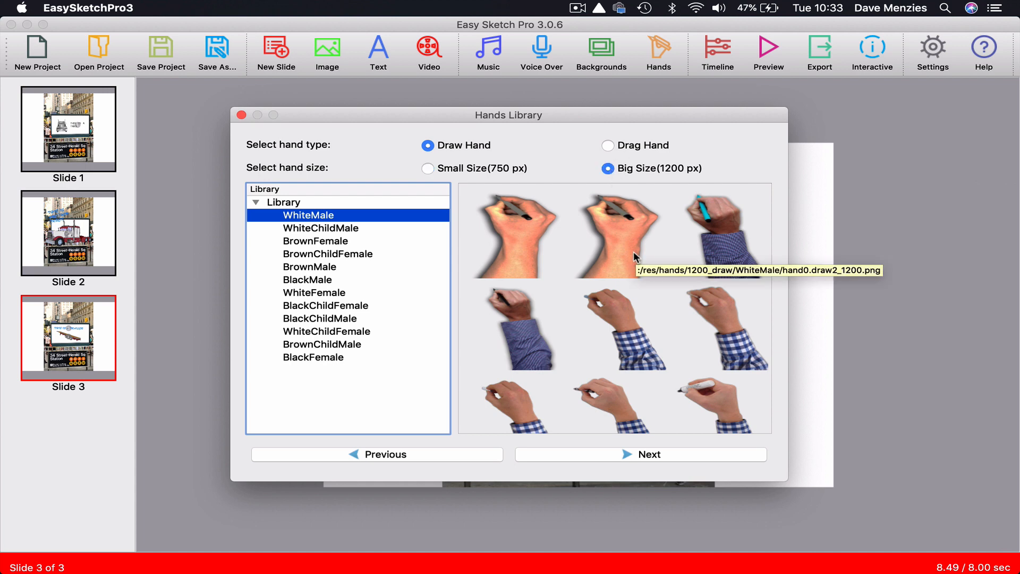
{"action": "left_click", "coordinate": [432, 169]}
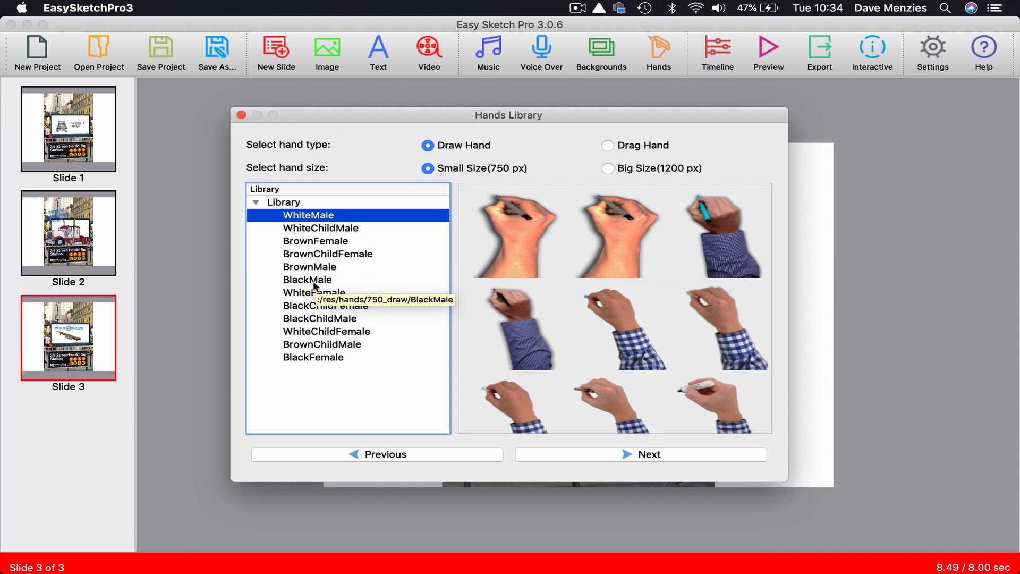
{"action": "left_click", "coordinate": [525, 242]}
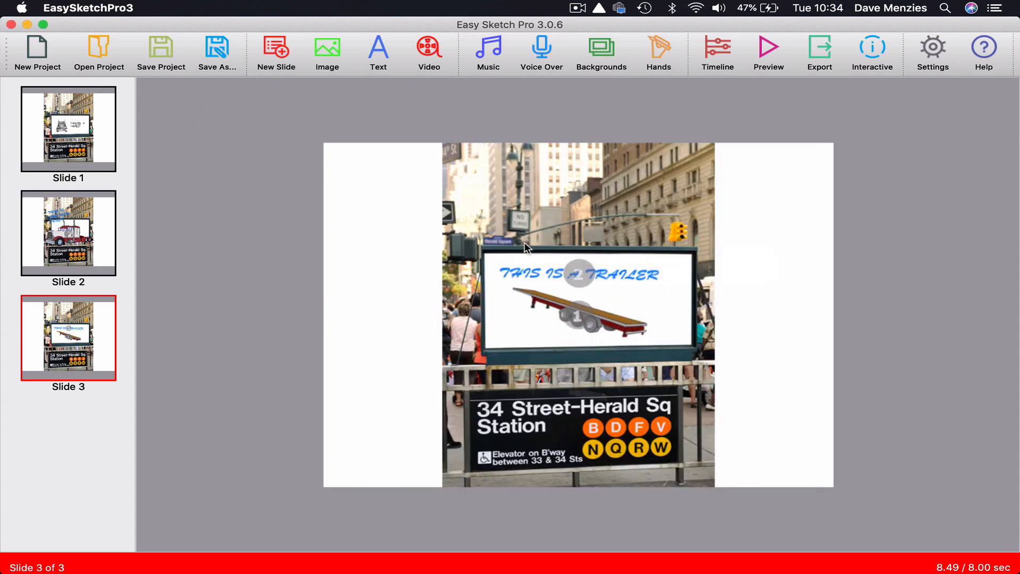
Examine slide 3's timeline and the draw, timing and exit properties of the trailer text, leaving them as they are
{"action": "left_click", "coordinate": [721, 55]}
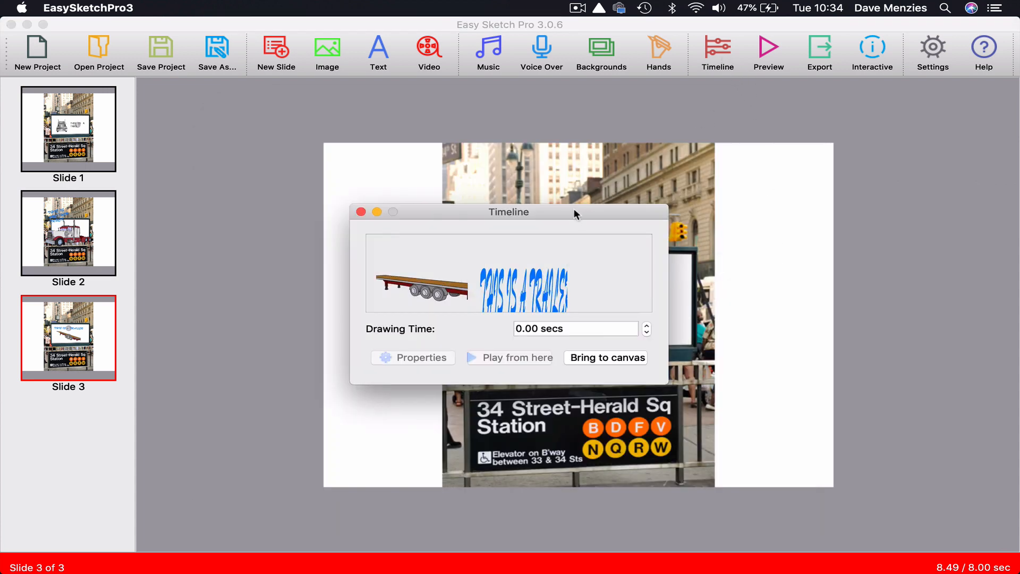
{"action": "left_click", "coordinate": [496, 292]}
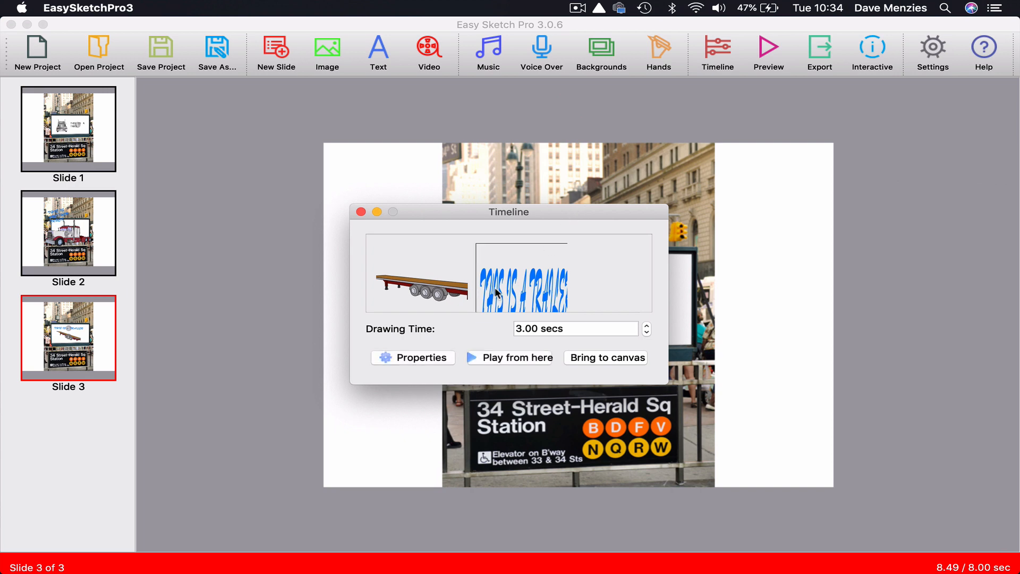
{"action": "left_click", "coordinate": [429, 358]}
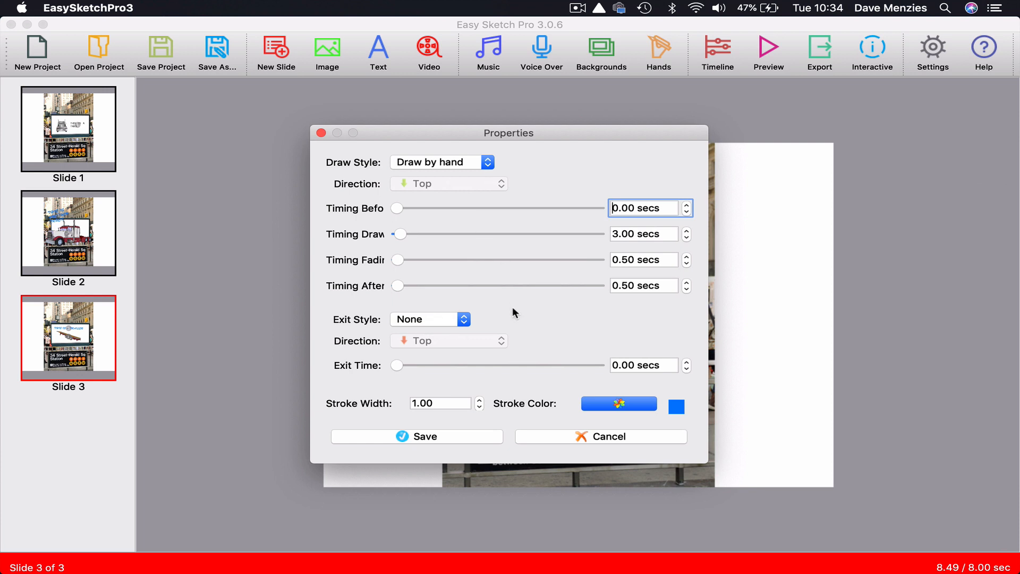
{"action": "left_click", "coordinate": [320, 132]}
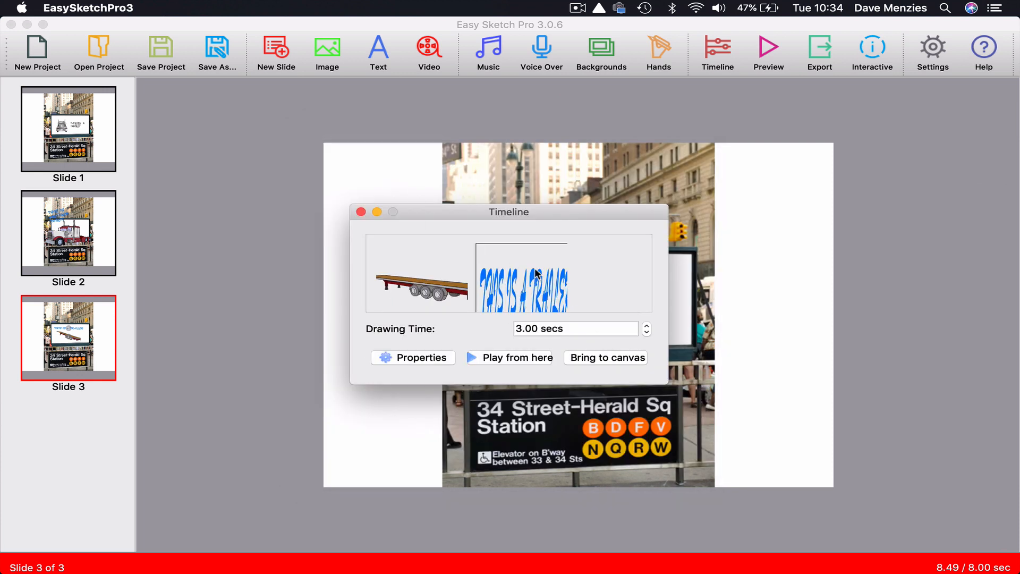
{"action": "left_click", "coordinate": [451, 266]}
{"action": "left_click", "coordinate": [362, 212]}
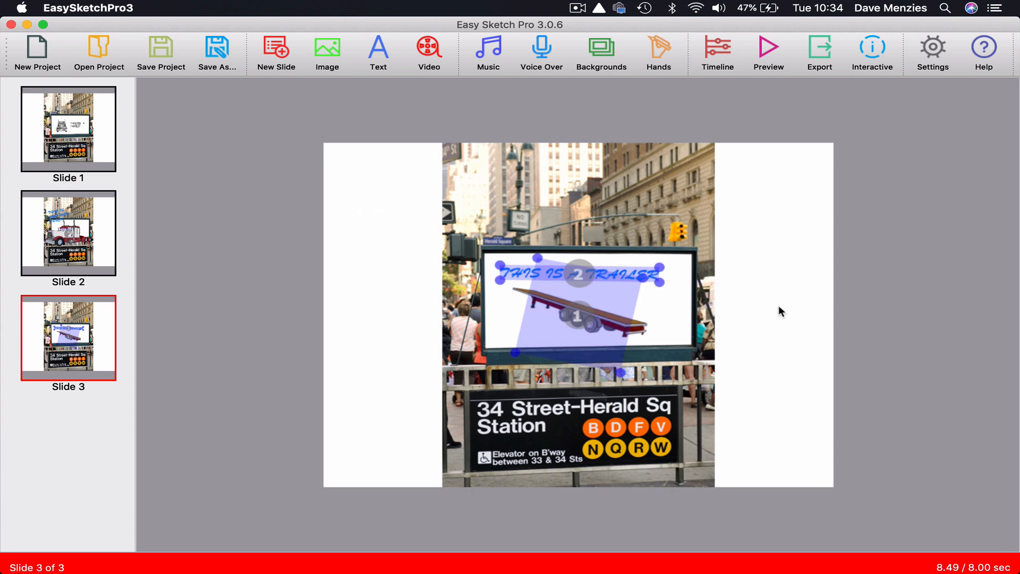
Add the library track INN-wrld-G1-fl-3-11.mp3 as background music and preview the project, stopping on slide 2
{"action": "left_click", "coordinate": [489, 52]}
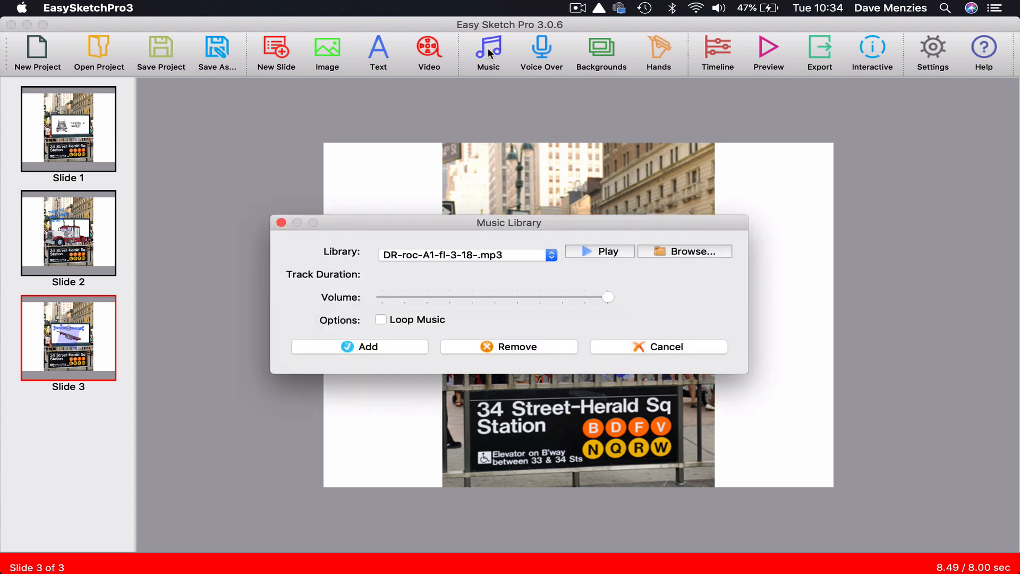
{"action": "left_click", "coordinate": [550, 259]}
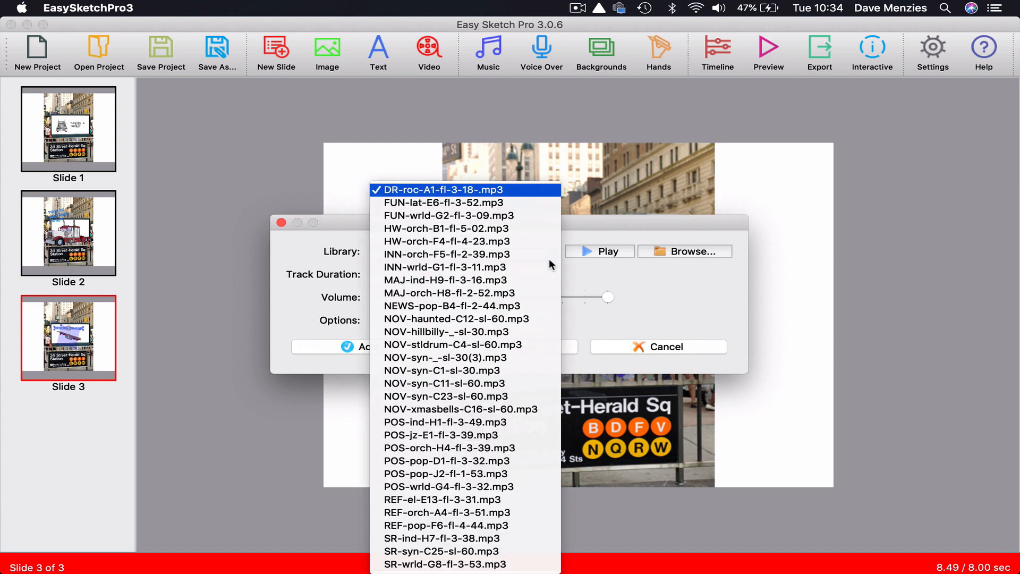
{"action": "left_click", "coordinate": [464, 266]}
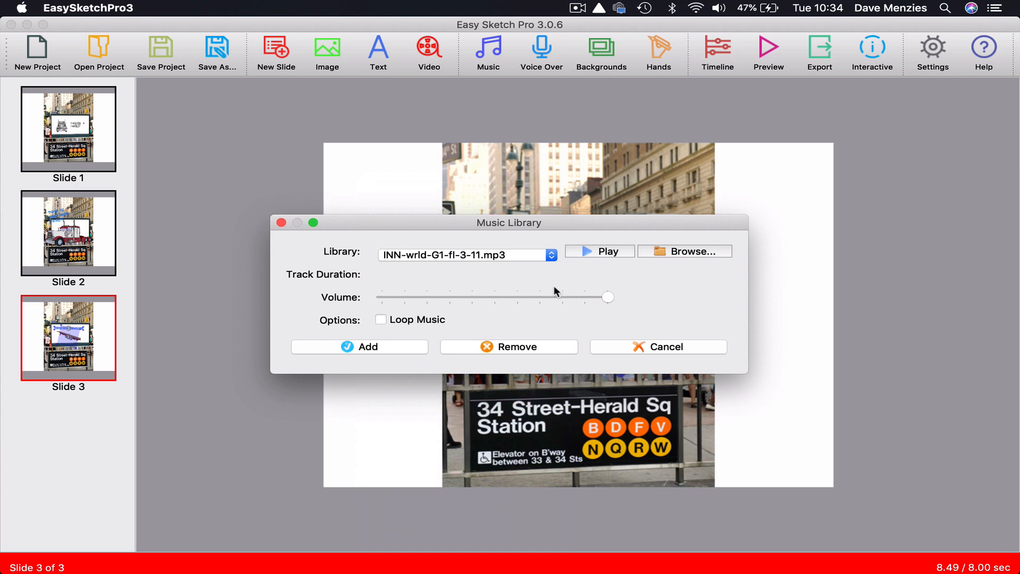
{"action": "left_click", "coordinate": [391, 349]}
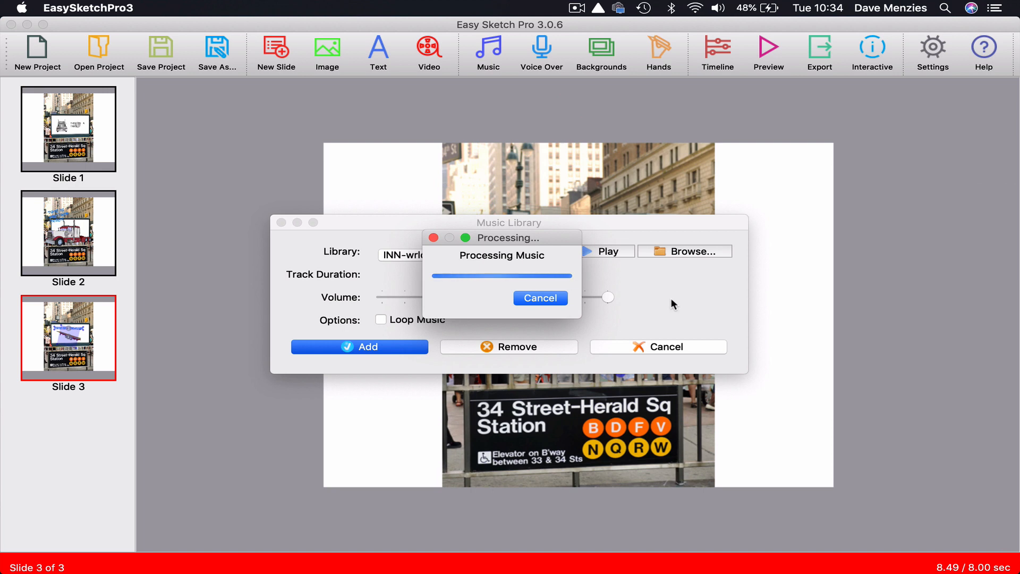
{"action": "left_click", "coordinate": [770, 49]}
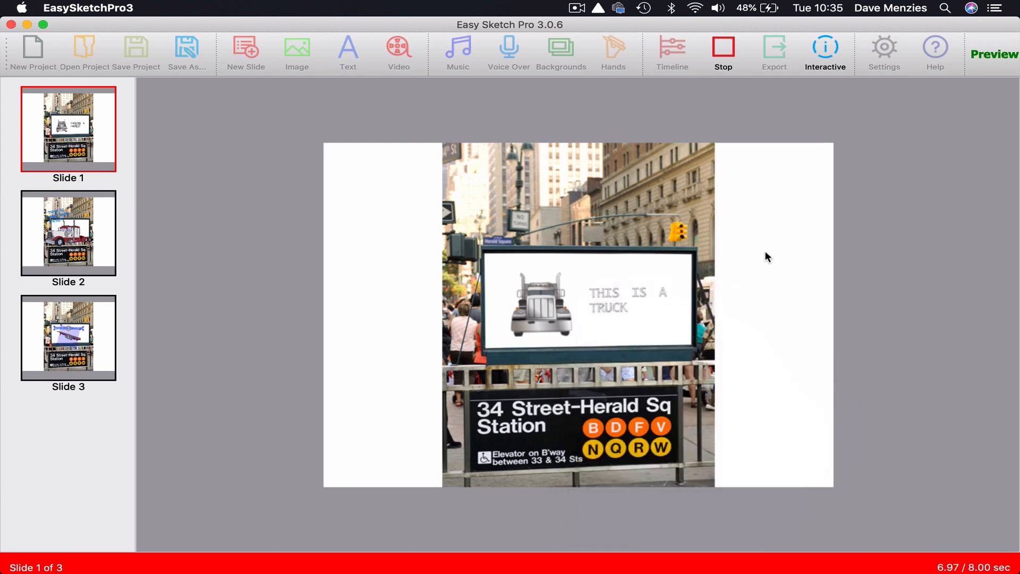
{"action": "left_click", "coordinate": [725, 55]}
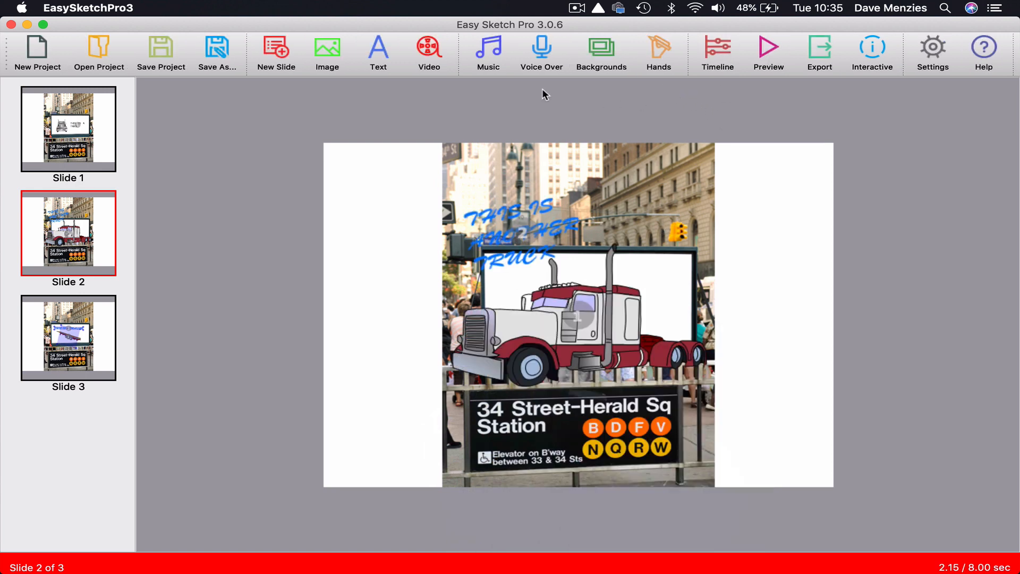
Look through the music library tracks and listen to a sample of INN-wrld-G1-fl-3-11.mp3
{"action": "left_click", "coordinate": [497, 47]}
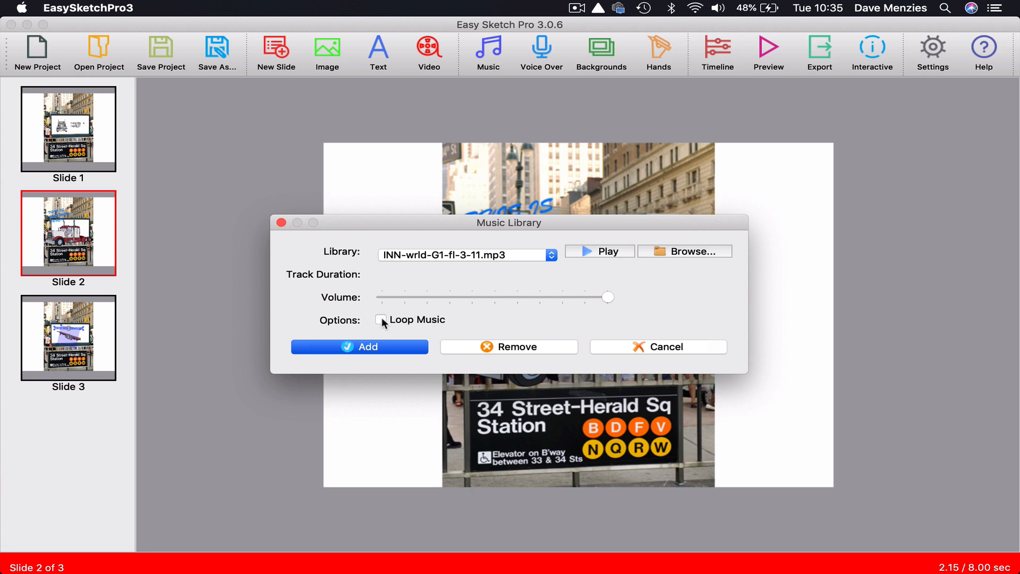
{"action": "left_click", "coordinate": [549, 259]}
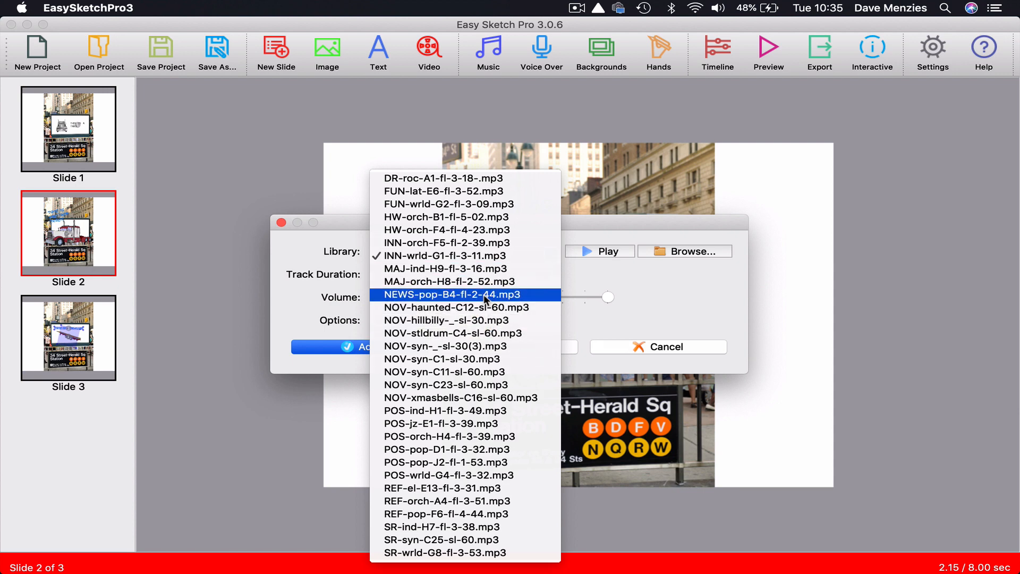
{"action": "left_click", "coordinate": [687, 292]}
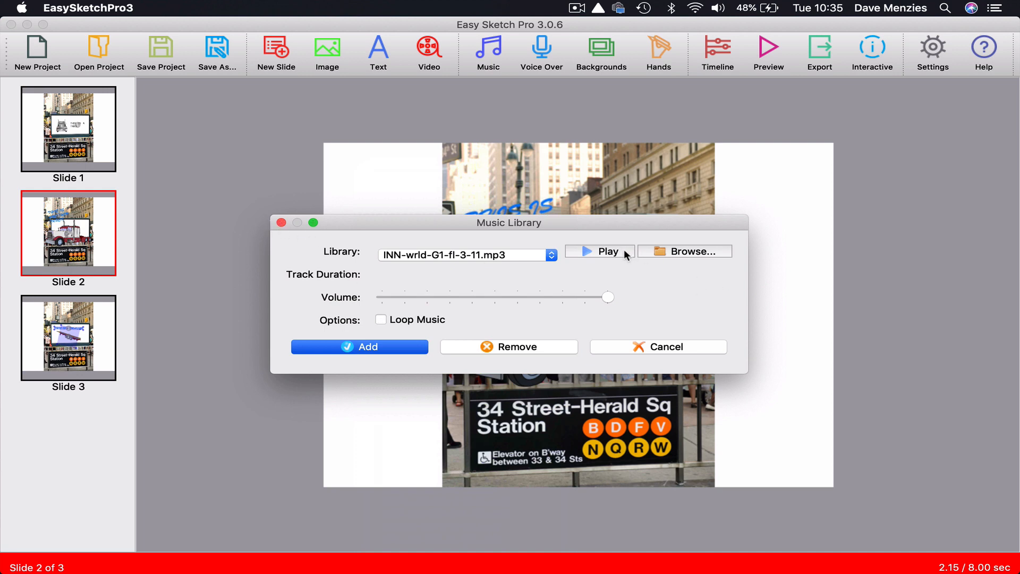
{"action": "left_click", "coordinate": [605, 251]}
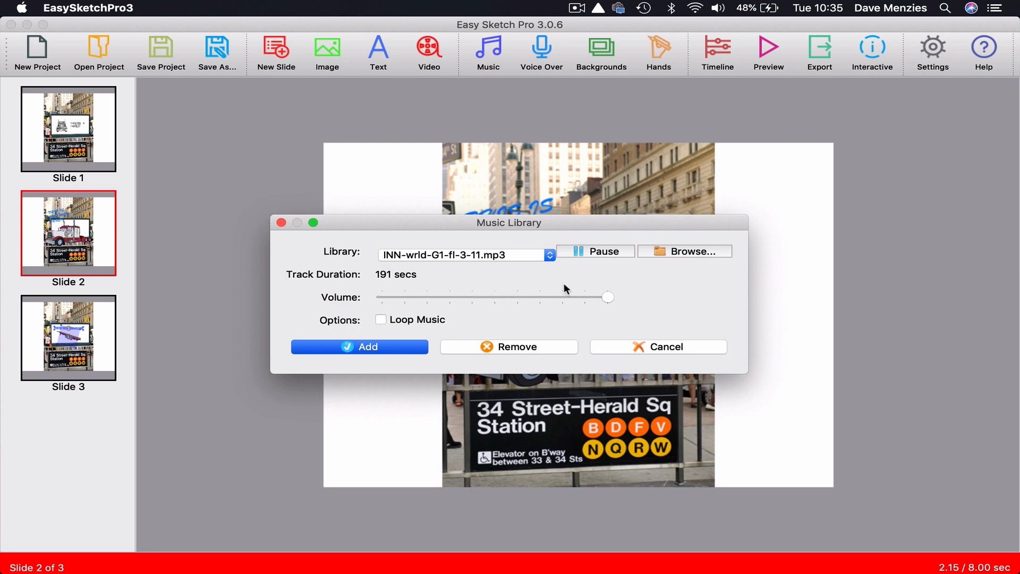
{"action": "left_click", "coordinate": [603, 251]}
{"action": "left_click", "coordinate": [281, 223]}
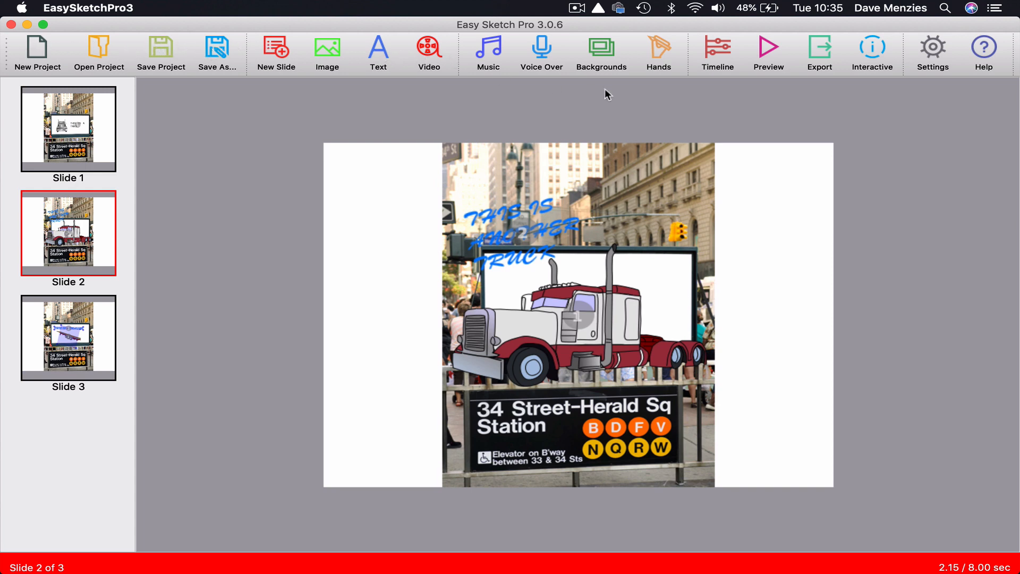
Try recording a voice-over with the built-in microphone at a lower volume, denying microphone access and cancelling the recording
{"action": "left_click", "coordinate": [543, 49]}
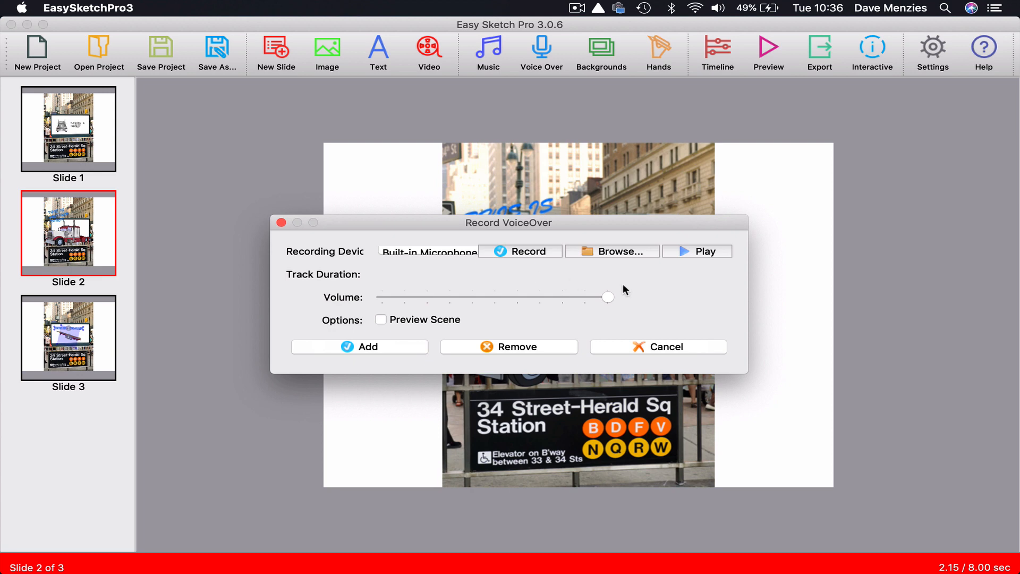
{"action": "left_click_drag", "start_coordinate": [610, 297], "coordinate": [585, 300]}
{"action": "left_click", "coordinate": [524, 253]}
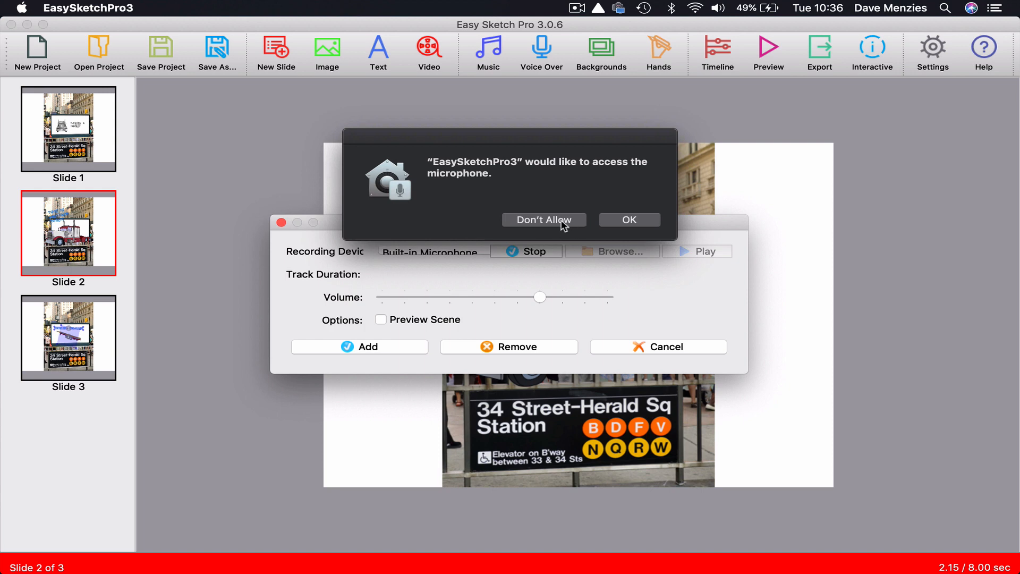
{"action": "left_click", "coordinate": [564, 224]}
{"action": "left_click", "coordinate": [442, 253]}
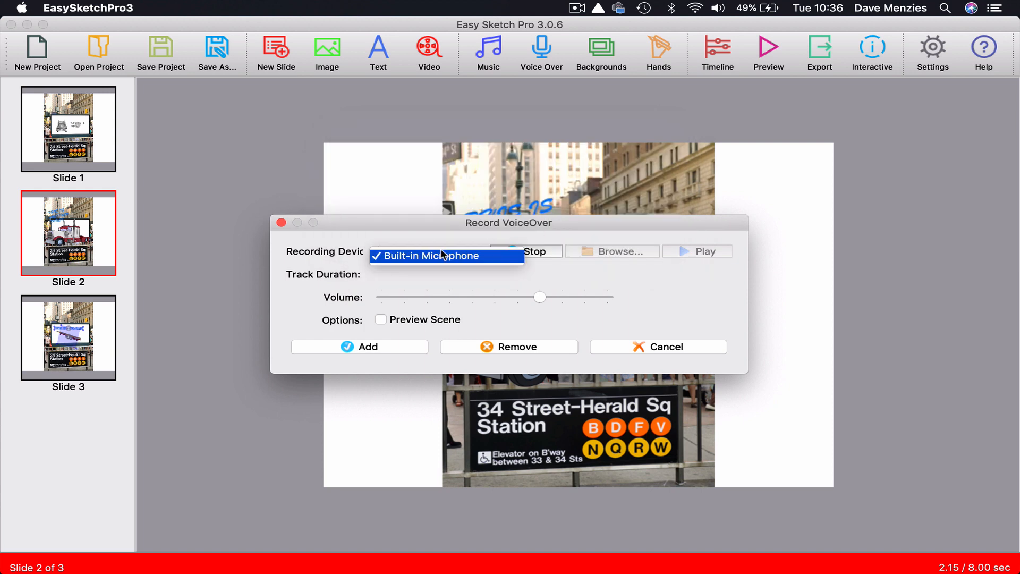
{"action": "left_click", "coordinate": [448, 277]}
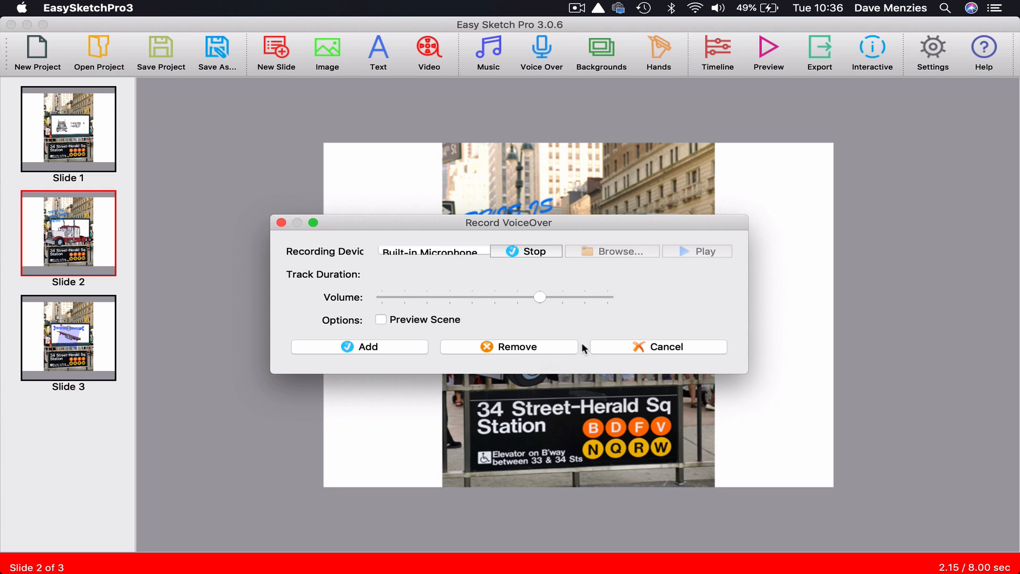
{"action": "left_click", "coordinate": [625, 344]}
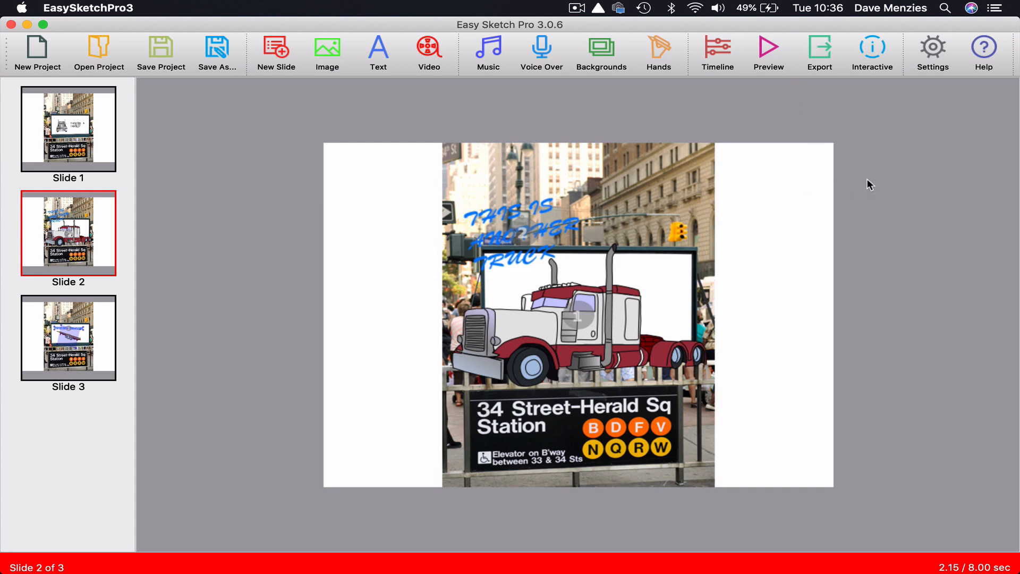
Open the interactive video web page, get past its Web Privacy offer, and minimize the browser to return to the project
{"action": "left_click", "coordinate": [876, 49]}
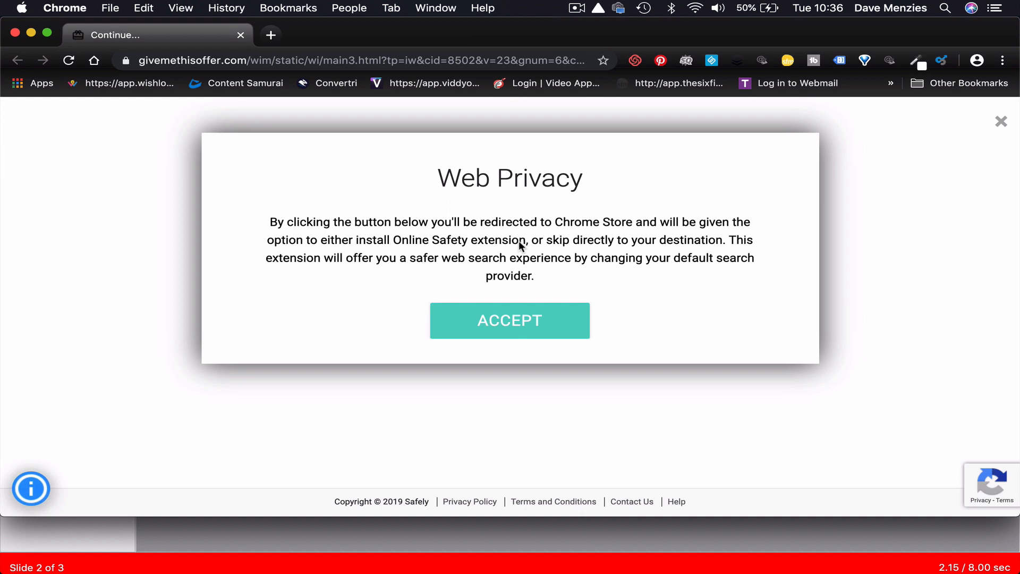
{"action": "left_click", "coordinate": [527, 325]}
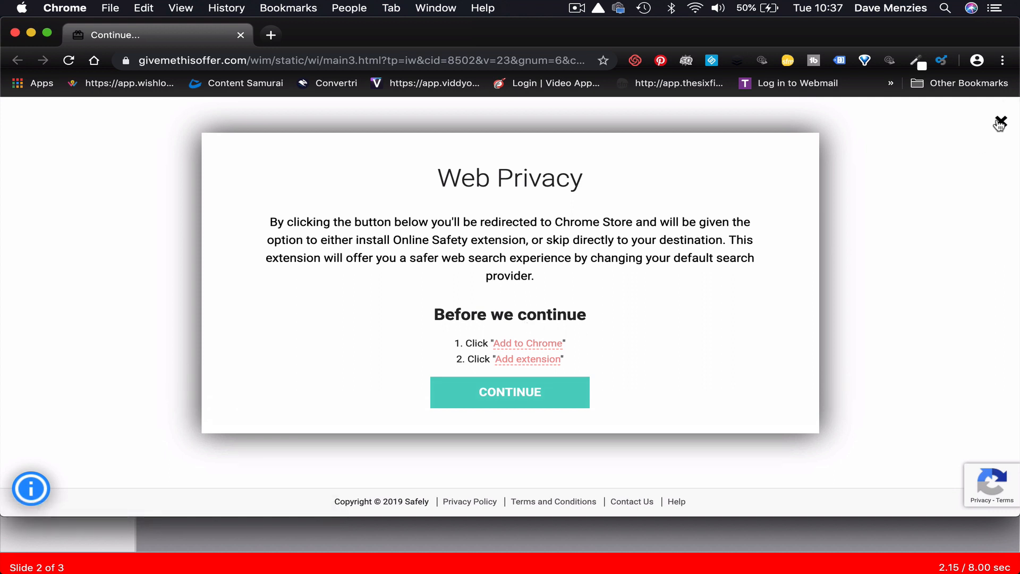
{"action": "left_click", "coordinate": [1001, 123]}
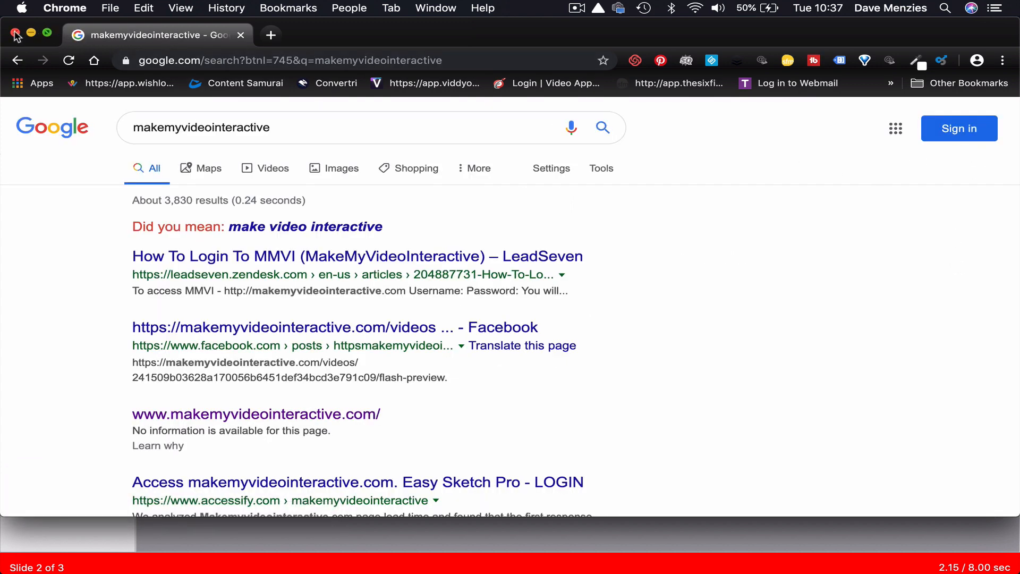
{"action": "left_click", "coordinate": [31, 35]}
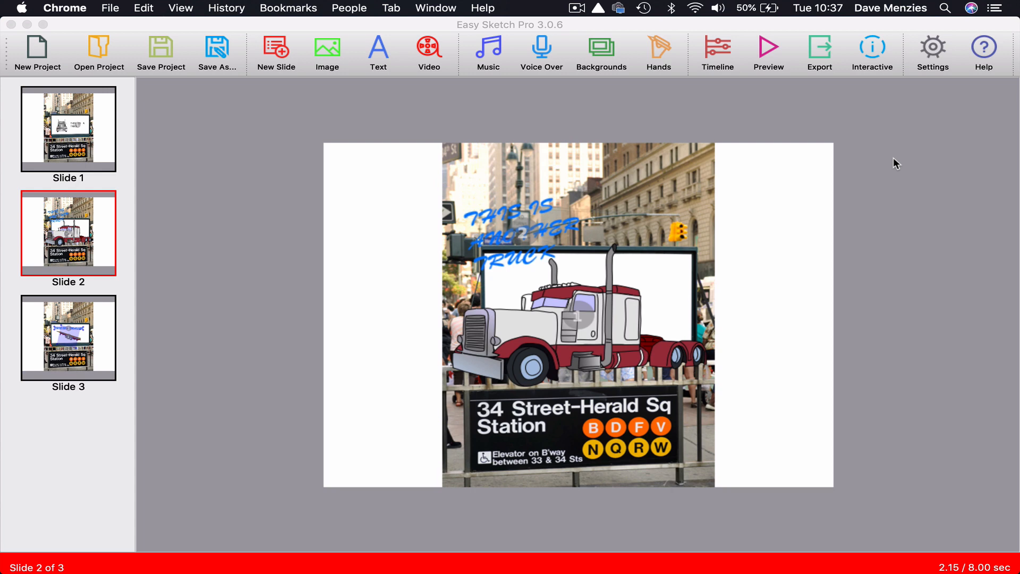
Open the online help support desk and review its opening hours, refund policy, support policy and ticket options
{"action": "left_click", "coordinate": [988, 50]}
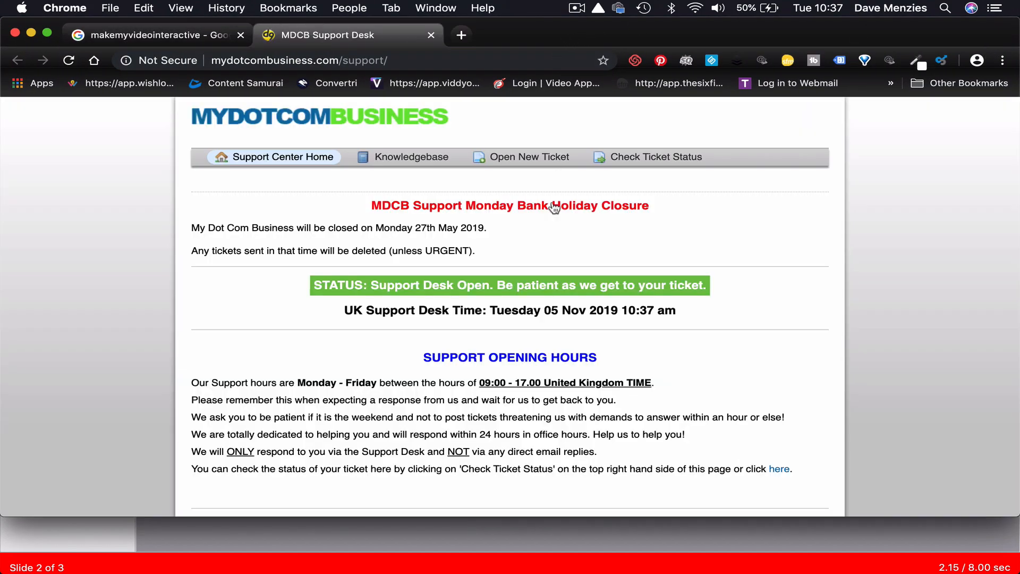
{"action": "scroll", "coordinate": [547, 259], "scroll_direction": "down", "scroll_amount": 10}
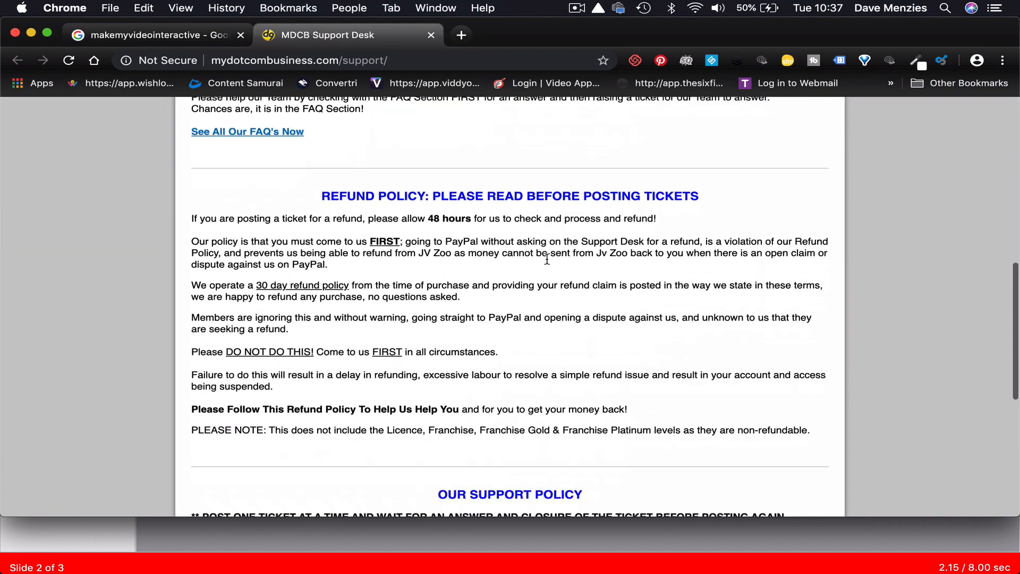
{"action": "scroll", "coordinate": [547, 260], "scroll_direction": "down", "scroll_amount": 6}
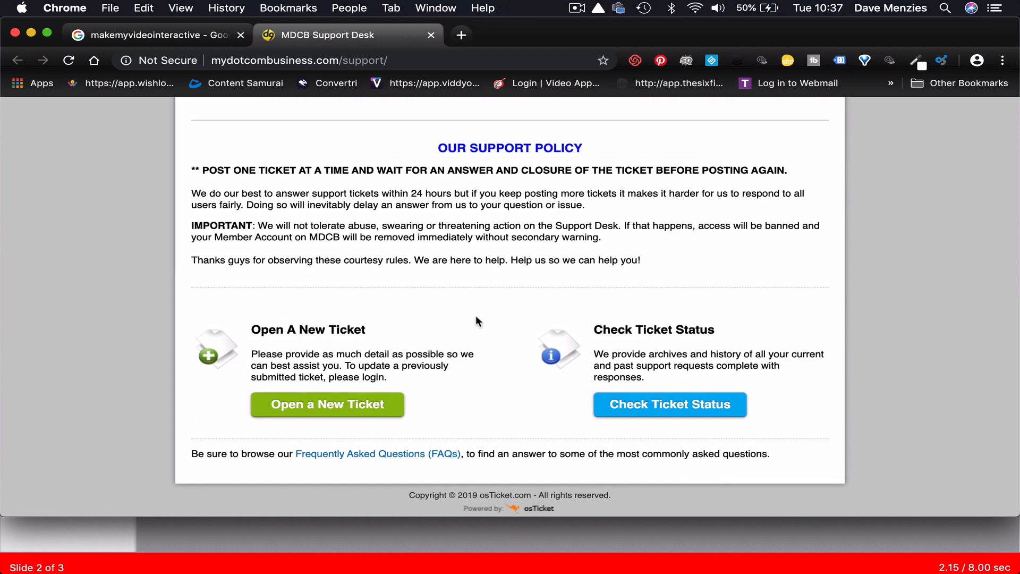
{"action": "scroll", "coordinate": [553, 234], "scroll_direction": "up", "scroll_amount": 15}
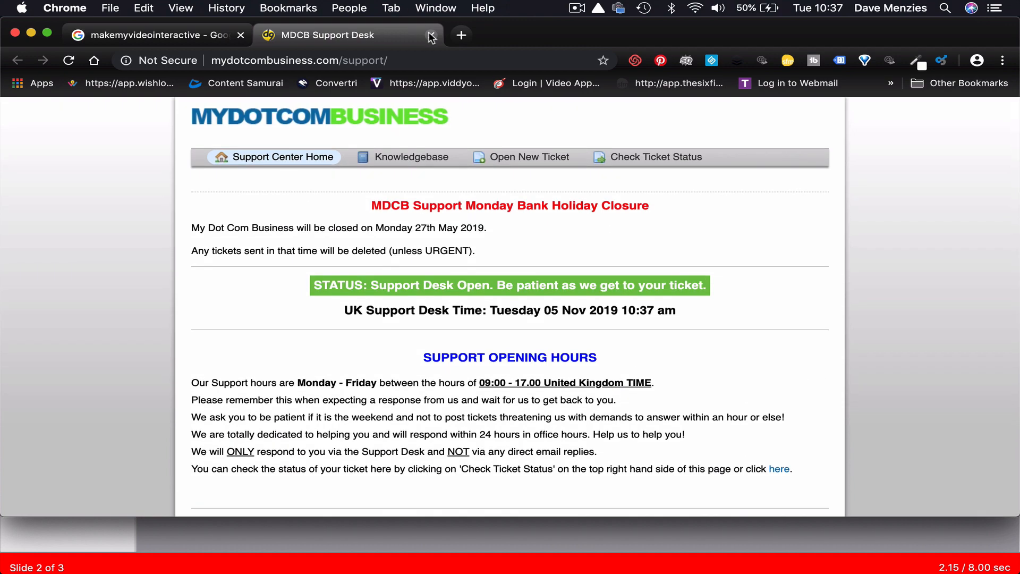
Close the support desk page and minimize the browser to return to the Easy Sketch Pro project
{"action": "left_click", "coordinate": [431, 36]}
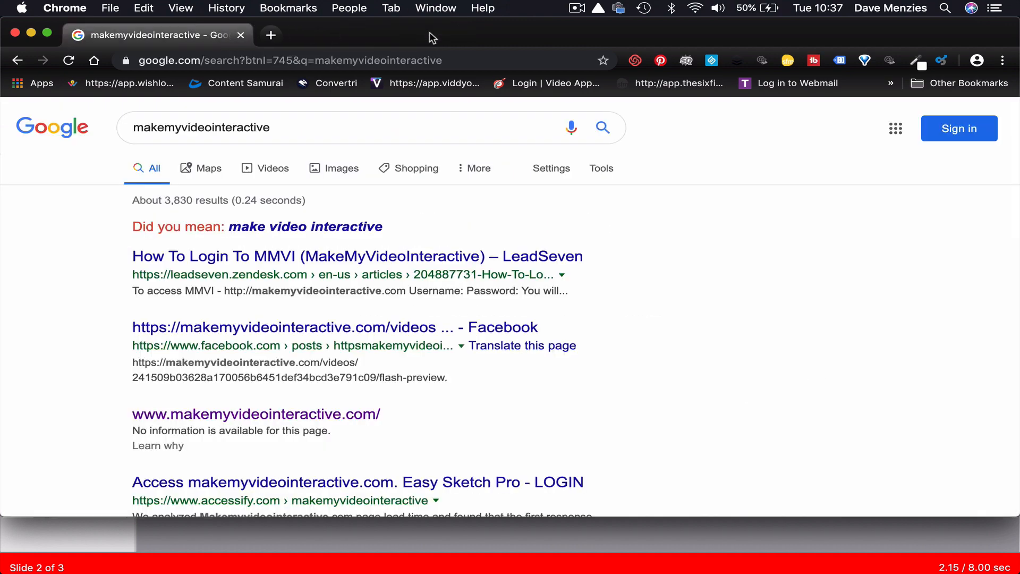
{"action": "left_click", "coordinate": [32, 34]}
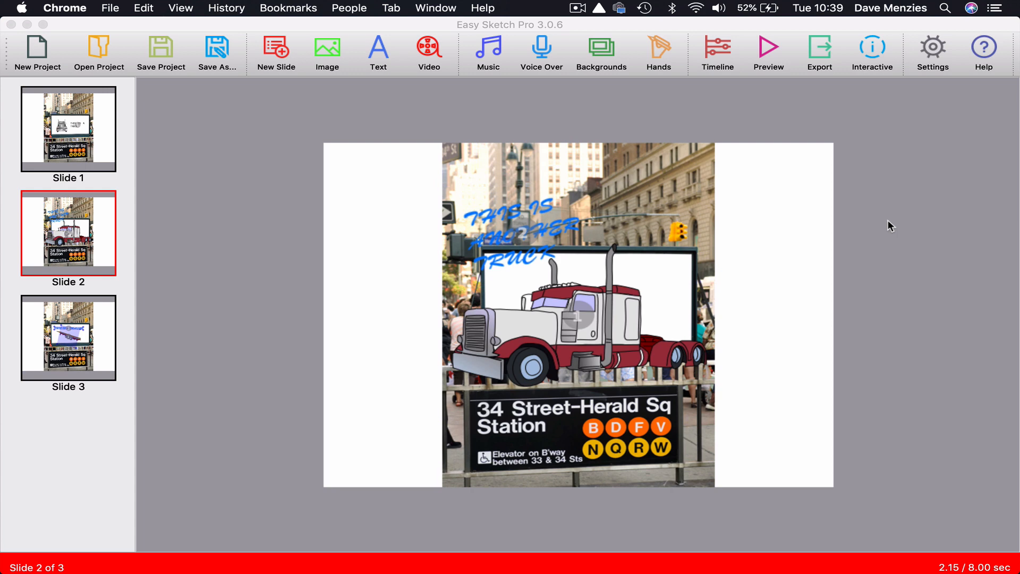
Select eskpart1.mp4 from the iCloud Desktop as the video to import, and close the import dialog without adding it
{"action": "left_click", "coordinate": [423, 53]}
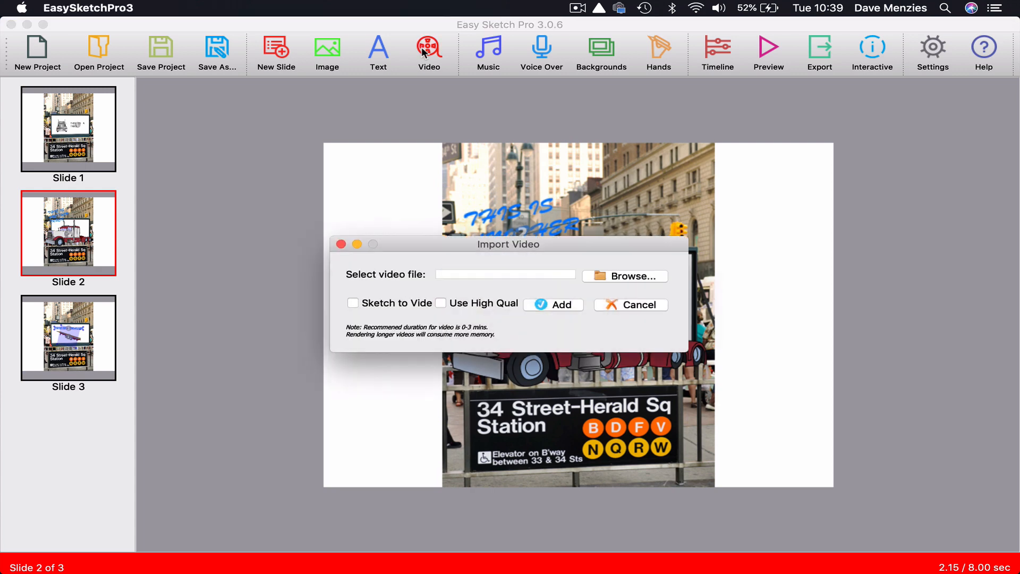
{"action": "left_click", "coordinate": [616, 280]}
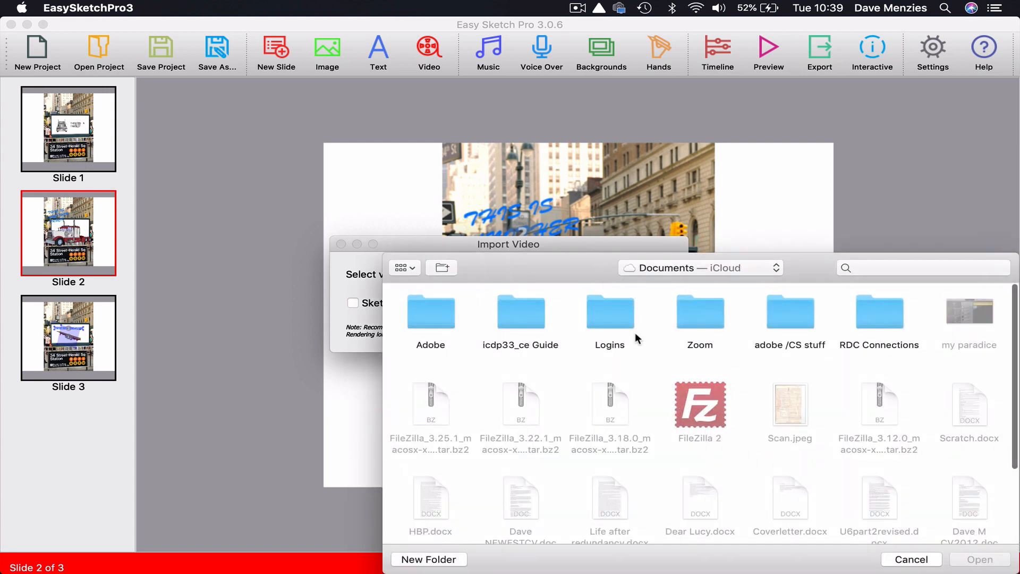
{"action": "left_click", "coordinate": [777, 270]}
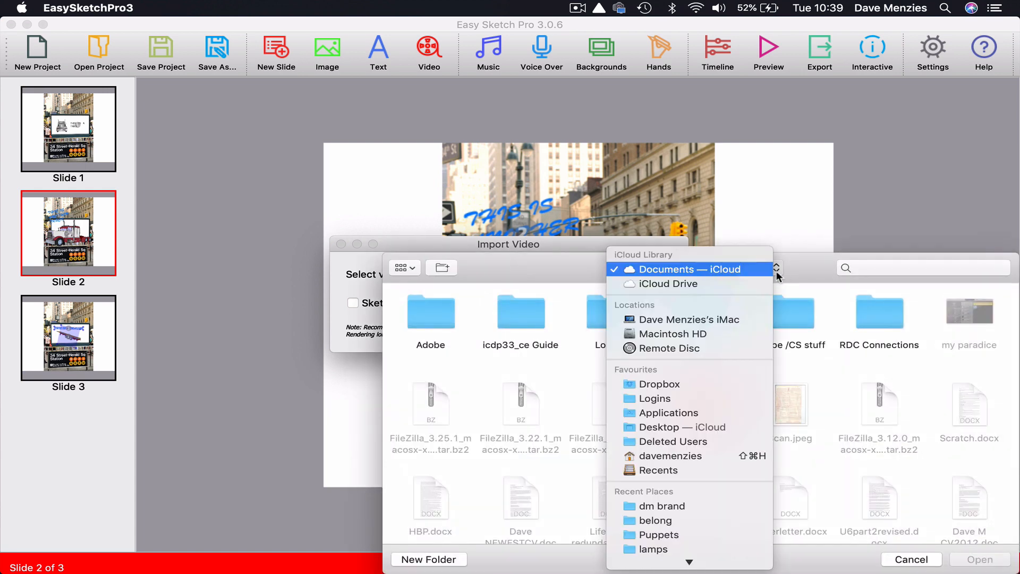
{"action": "left_click", "coordinate": [667, 427]}
{"action": "left_click", "coordinate": [542, 321]}
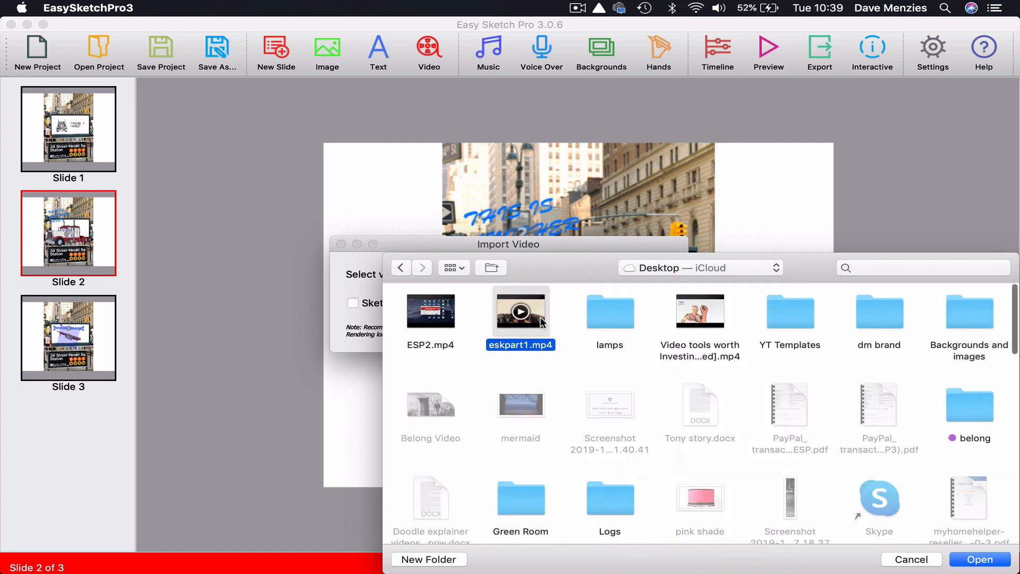
{"action": "left_click", "coordinate": [979, 559]}
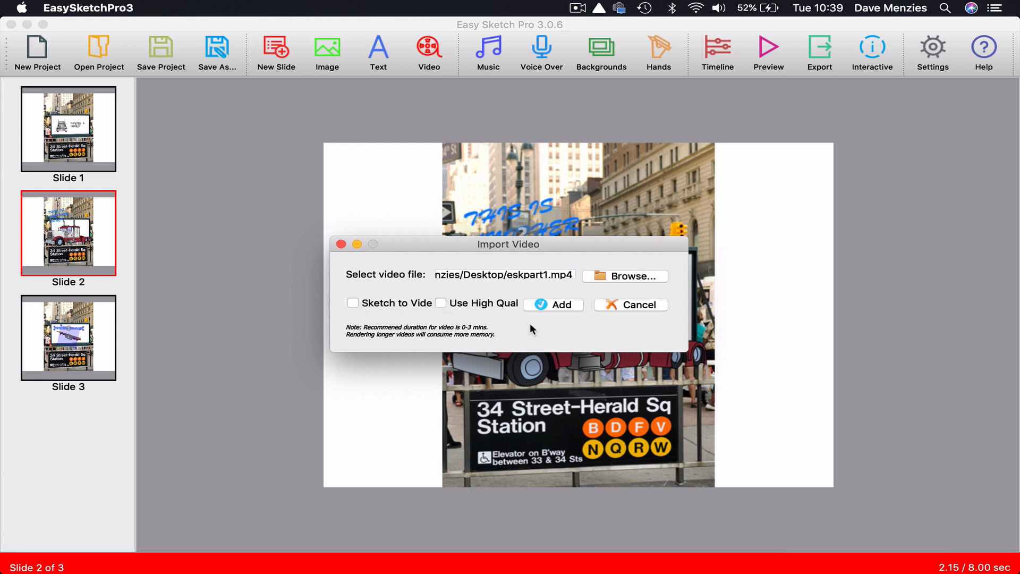
{"action": "left_click", "coordinate": [341, 244]}
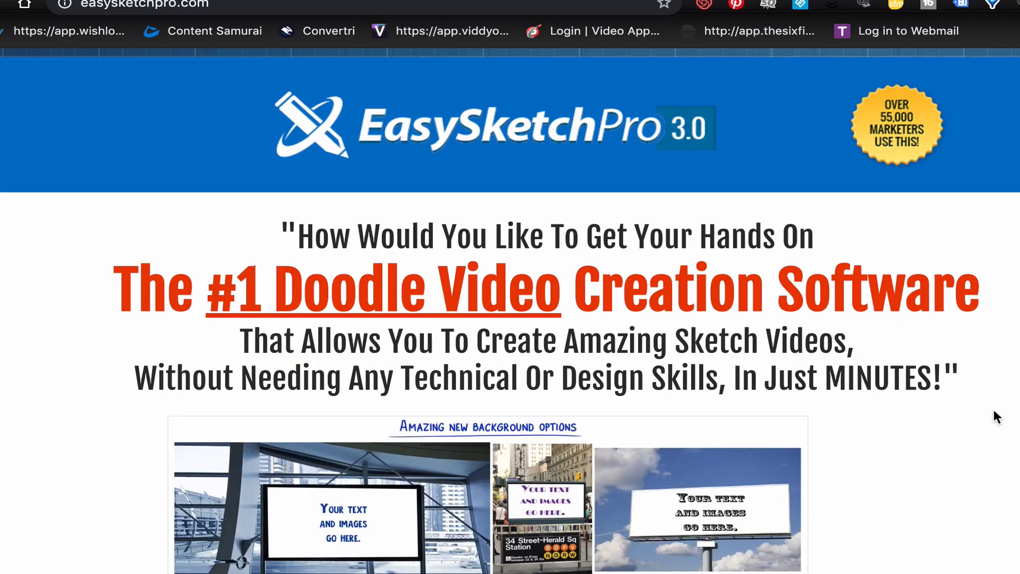
Read through the easysketchpro.com sales page in Chrome, covering its demo video, three-step overview, testimonials and feature sections
{"action": "scroll", "coordinate": [995, 410], "scroll_direction": "down", "scroll_amount": 1}
{"action": "scroll", "coordinate": [994, 410], "scroll_direction": "up", "scroll_amount": 1}
{"action": "scroll", "coordinate": [1006, 385], "scroll_direction": "down", "scroll_amount": 6}
{"action": "scroll", "coordinate": [1006, 384], "scroll_direction": "up", "scroll_amount": 5}
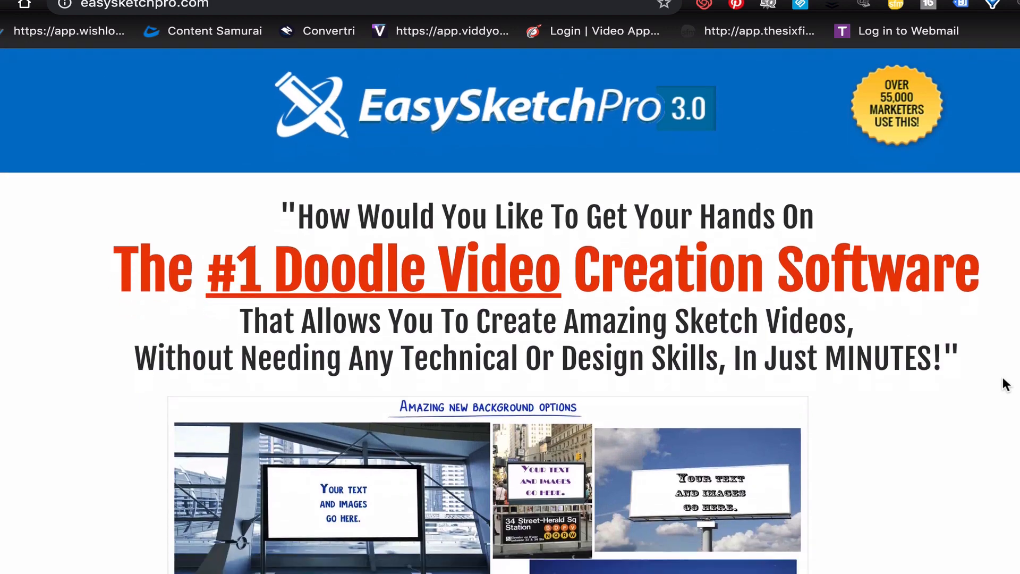
{"action": "scroll", "coordinate": [1007, 384], "scroll_direction": "down", "scroll_amount": 10}
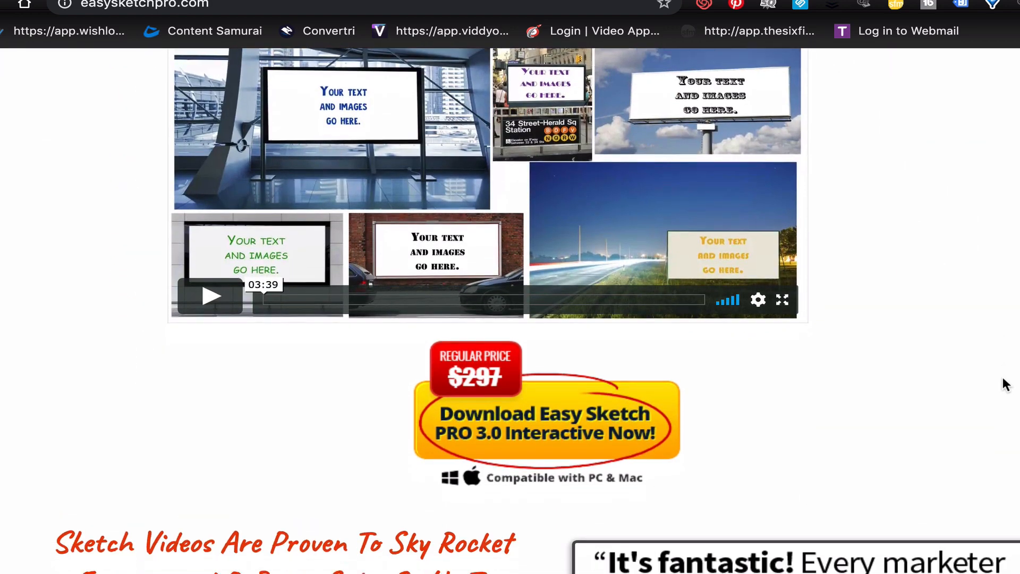
{"action": "scroll", "coordinate": [1006, 385], "scroll_direction": "down", "scroll_amount": 9}
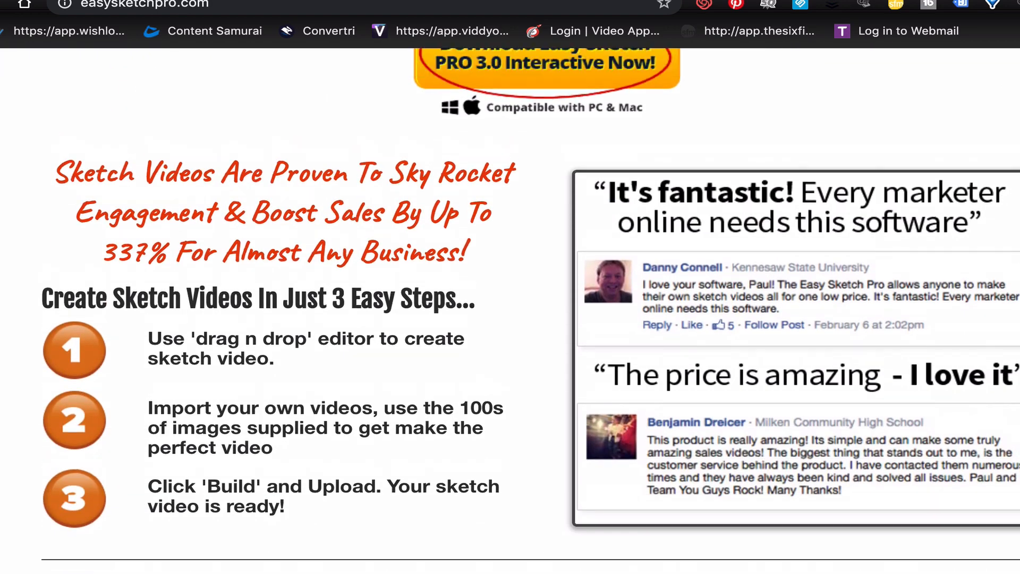
{"action": "scroll", "coordinate": [722, 337], "scroll_direction": "up", "scroll_amount": 16}
{"action": "scroll", "coordinate": [820, 282], "scroll_direction": "down", "scroll_amount": 11}
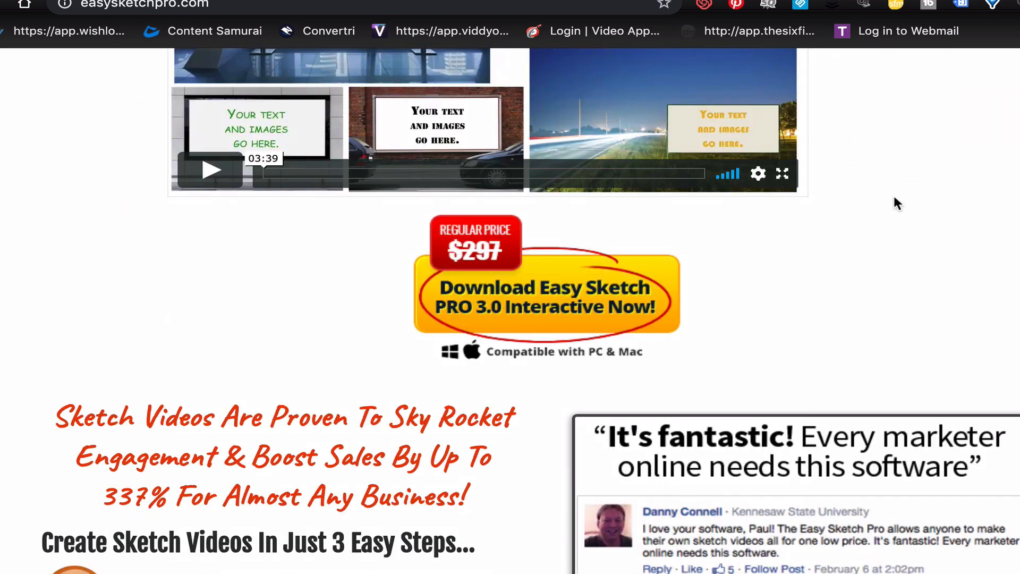
{"action": "scroll", "coordinate": [898, 204], "scroll_direction": "down", "scroll_amount": 8}
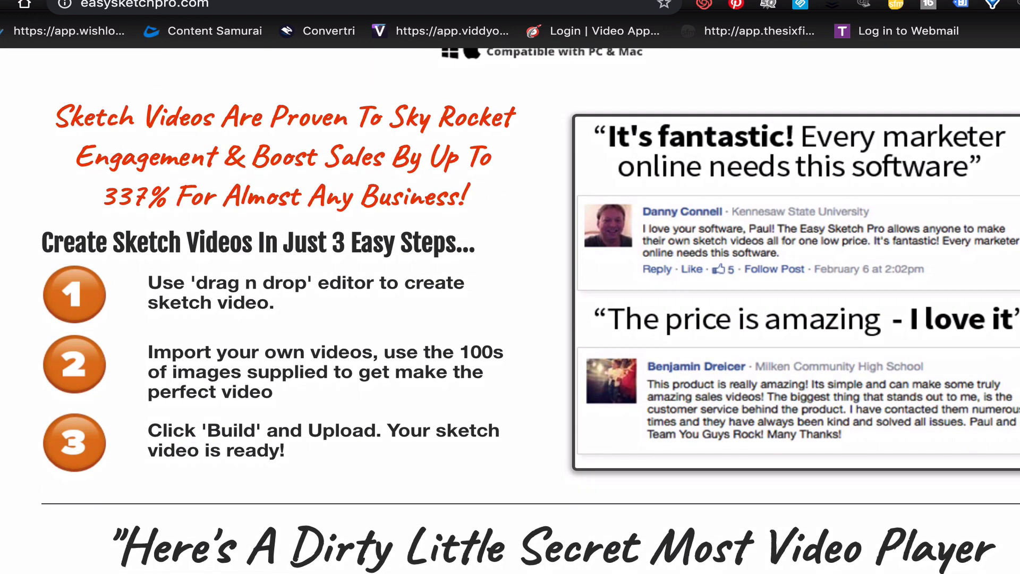
{"action": "scroll", "coordinate": [531, 324], "scroll_direction": "down", "scroll_amount": 15}
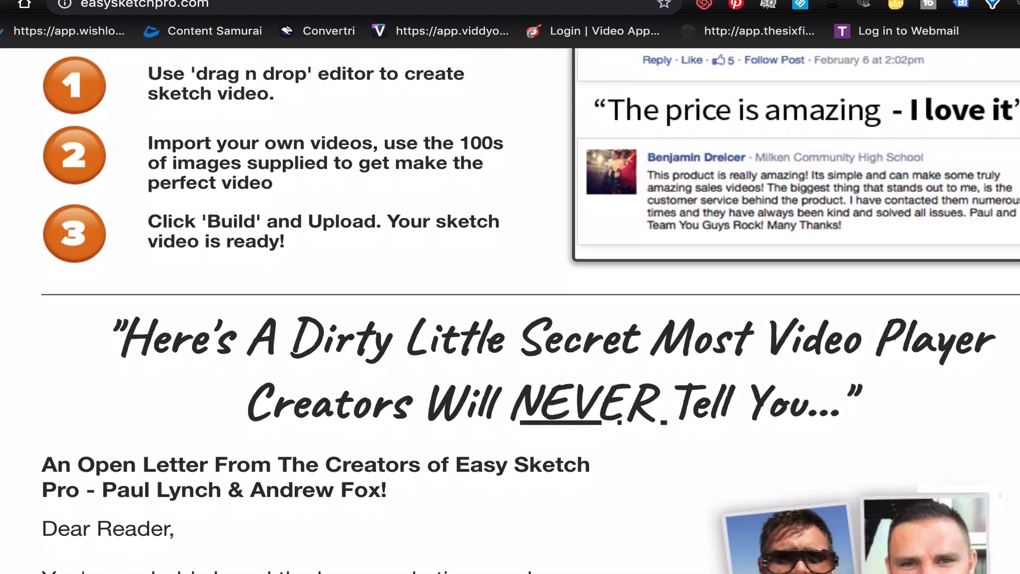
{"action": "scroll", "coordinate": [531, 325], "scroll_direction": "up", "scroll_amount": 2}
{"action": "scroll", "coordinate": [531, 325], "scroll_direction": "down", "scroll_amount": 15}
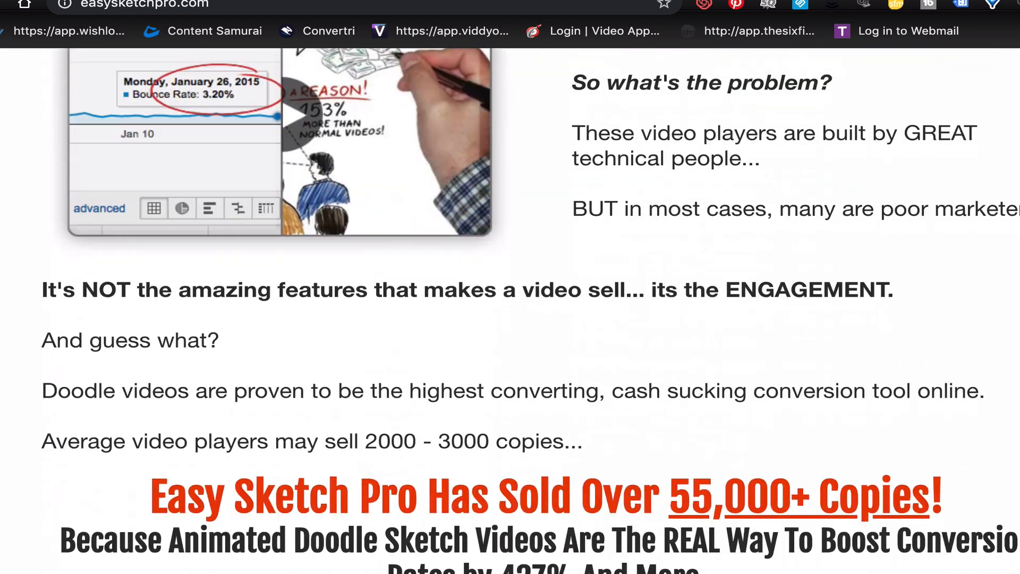
{"action": "scroll", "coordinate": [531, 324], "scroll_direction": "up", "scroll_amount": 3}
{"action": "scroll", "coordinate": [531, 324], "scroll_direction": "down", "scroll_amount": 15}
{"action": "scroll", "coordinate": [531, 324], "scroll_direction": "up", "scroll_amount": 4}
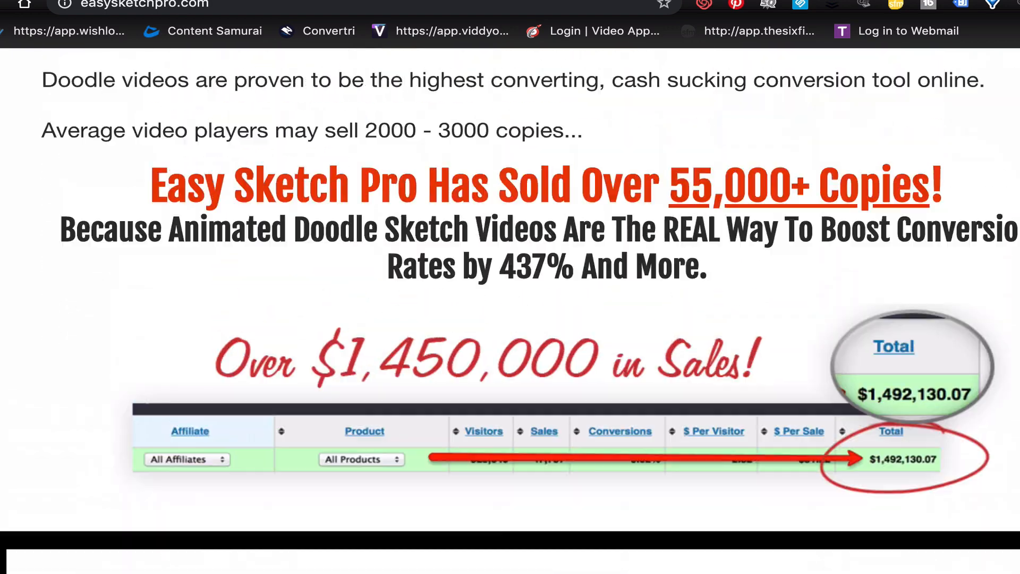
{"action": "scroll", "coordinate": [531, 324], "scroll_direction": "down", "scroll_amount": 3}
{"action": "scroll", "coordinate": [531, 324], "scroll_direction": "down", "scroll_amount": 20}
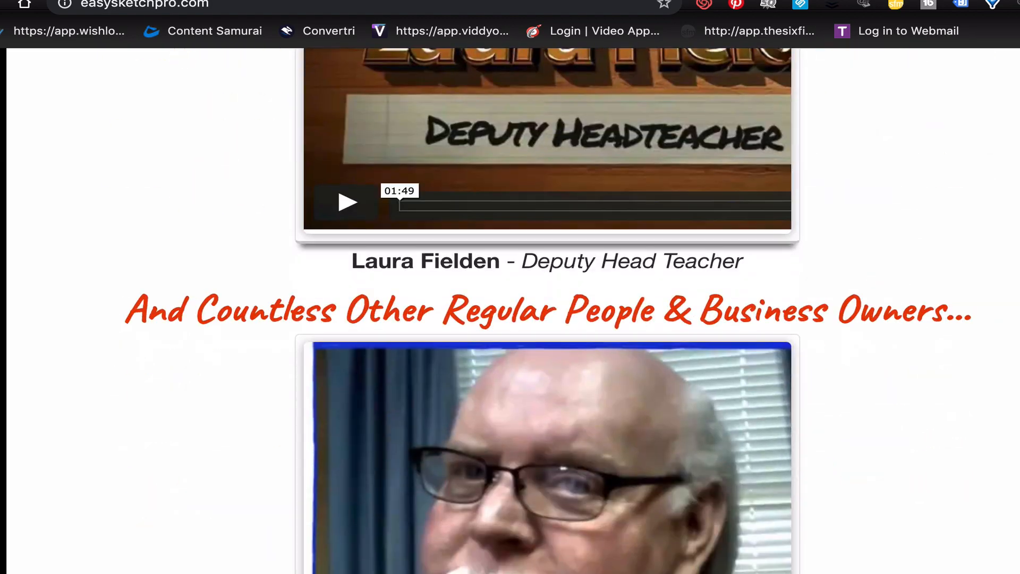
{"action": "scroll", "coordinate": [531, 324], "scroll_direction": "down", "scroll_amount": 20}
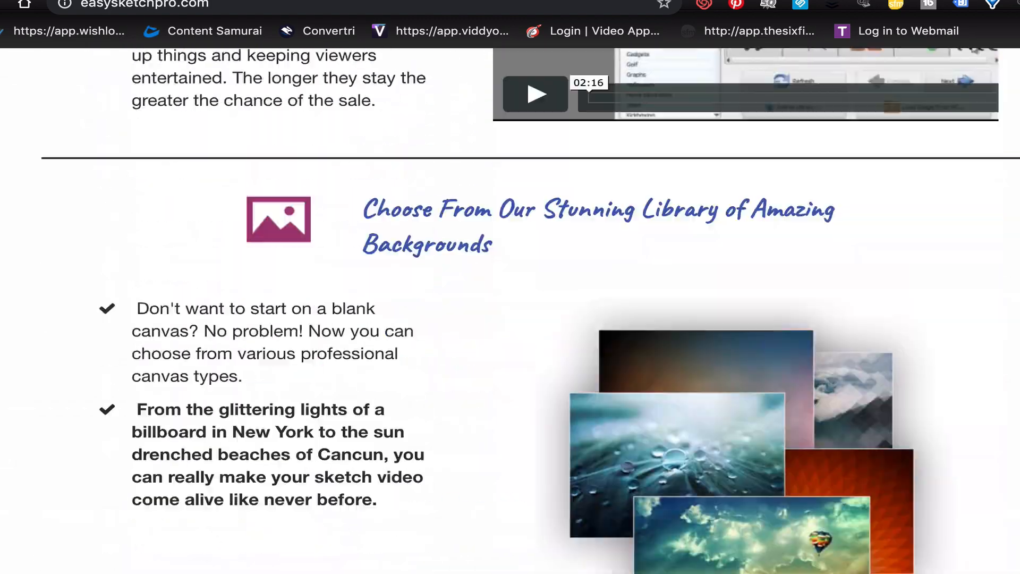
Review the edition comparison table and the pricing and branding terms of the Starter, Business and Business Pro downloads
{"action": "scroll", "coordinate": [531, 324], "scroll_direction": "down", "scroll_amount": 20}
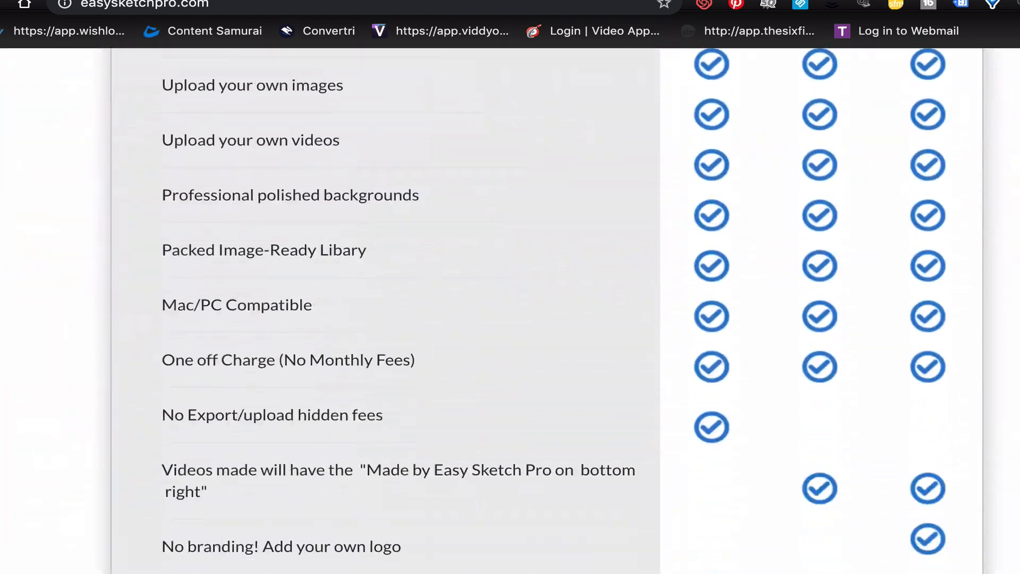
{"action": "scroll", "coordinate": [531, 324], "scroll_direction": "down", "scroll_amount": 5}
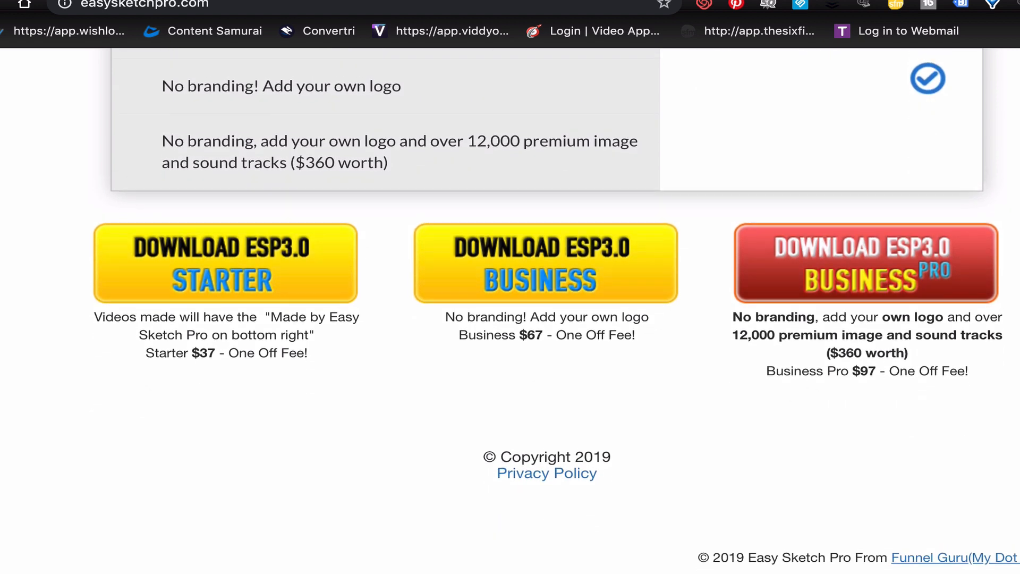
{"action": "scroll", "coordinate": [531, 308], "scroll_direction": "up", "scroll_amount": 2}
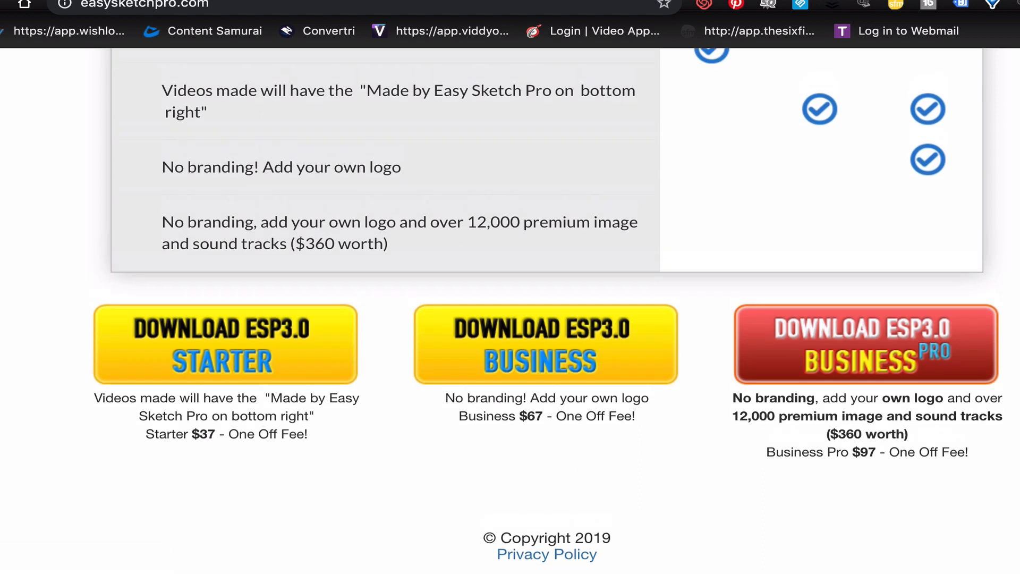
{"action": "scroll", "coordinate": [547, 309], "scroll_direction": "up", "scroll_amount": 1}
{"action": "scroll", "coordinate": [548, 308], "scroll_direction": "down", "scroll_amount": 2}
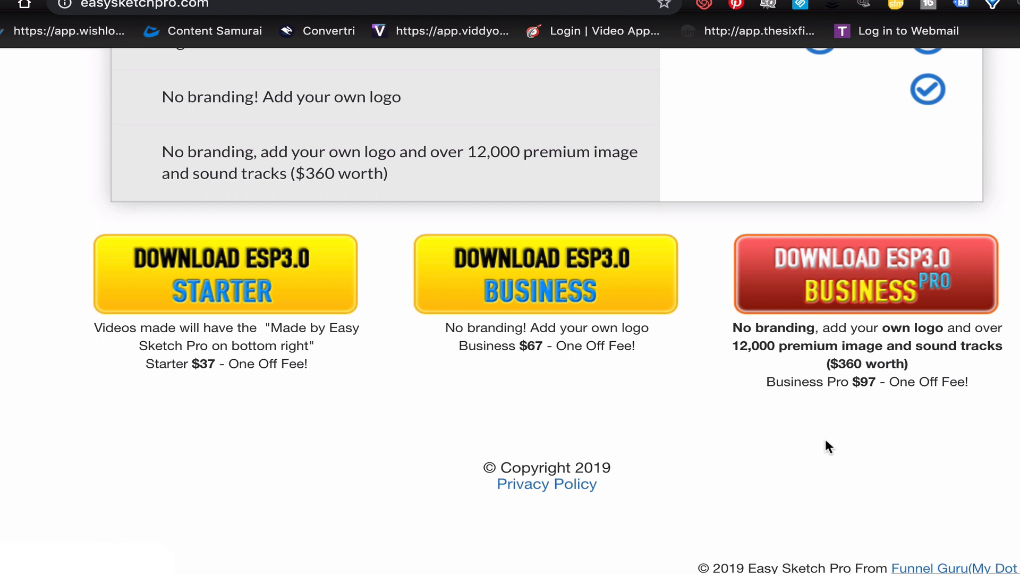
{"action": "scroll", "coordinate": [825, 439], "scroll_direction": "down", "scroll_amount": 1}
{"action": "scroll", "coordinate": [825, 439], "scroll_direction": "up", "scroll_amount": 2}
{"action": "scroll", "coordinate": [826, 441], "scroll_direction": "down", "scroll_amount": 2}
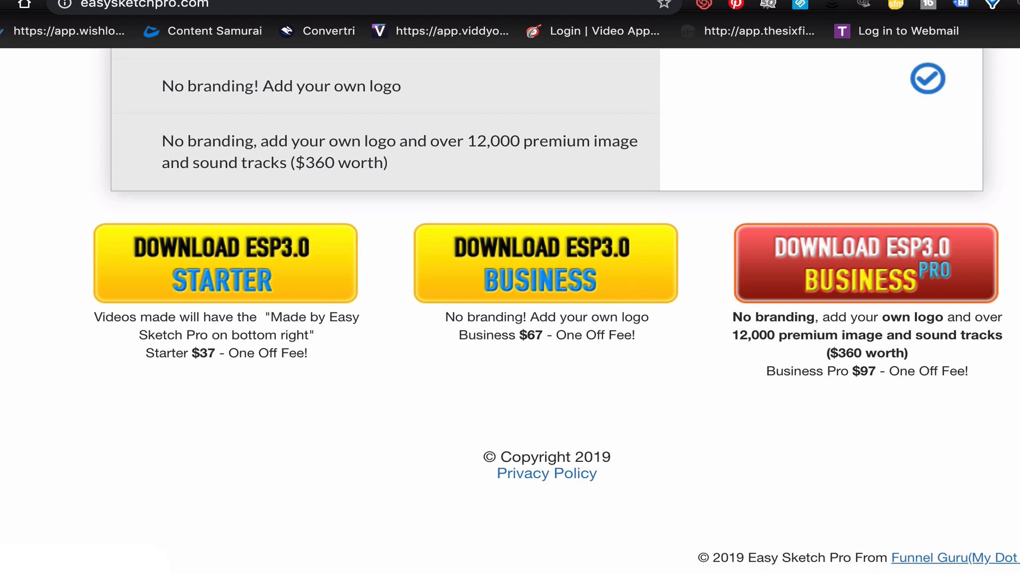
{"action": "scroll", "coordinate": [547, 311], "scroll_direction": "up", "scroll_amount": 2}
{"action": "scroll", "coordinate": [546, 311], "scroll_direction": "down", "scroll_amount": 2}
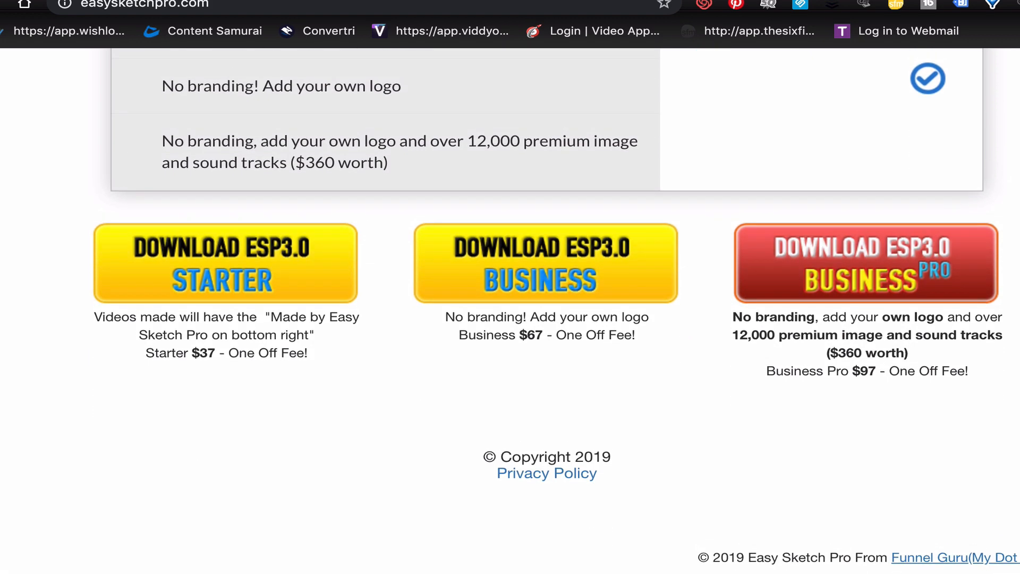